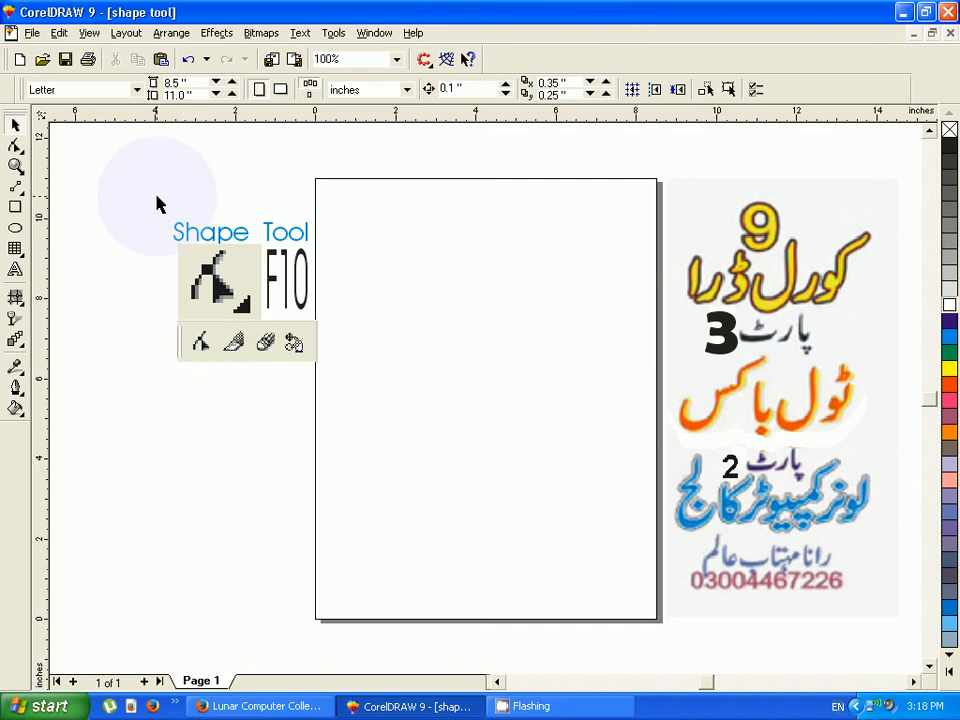
- Examine the Shape Tool reference graphics up close, and check the Lunar Computer College YouTube channel page in Firefox before returning to CorelDRAW
{"action": "left_click_drag", "start_coordinate": [157, 204], "coordinate": [361, 412]}
{"action": "key", "text": "shift+F2"}
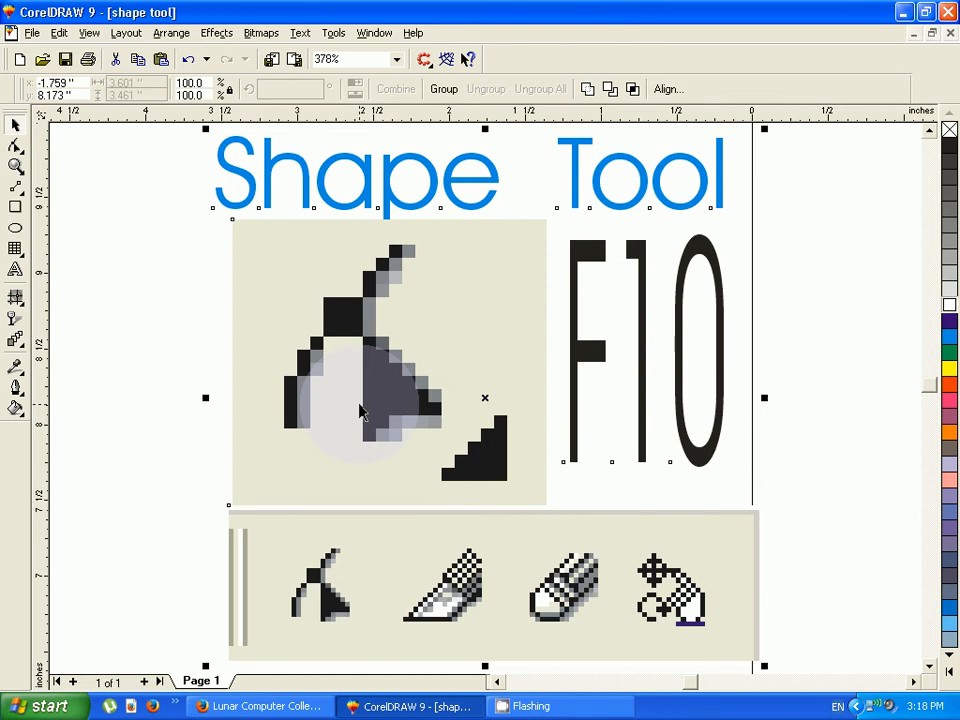
{"action": "key", "text": "shift+F4"}
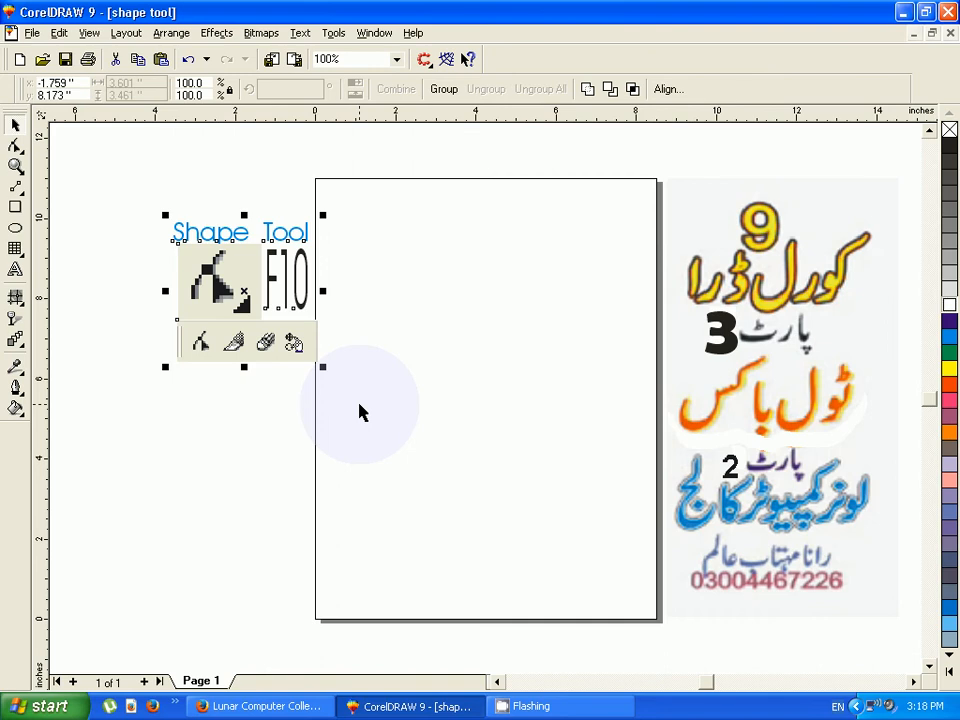
{"action": "left_click", "coordinate": [398, 500]}
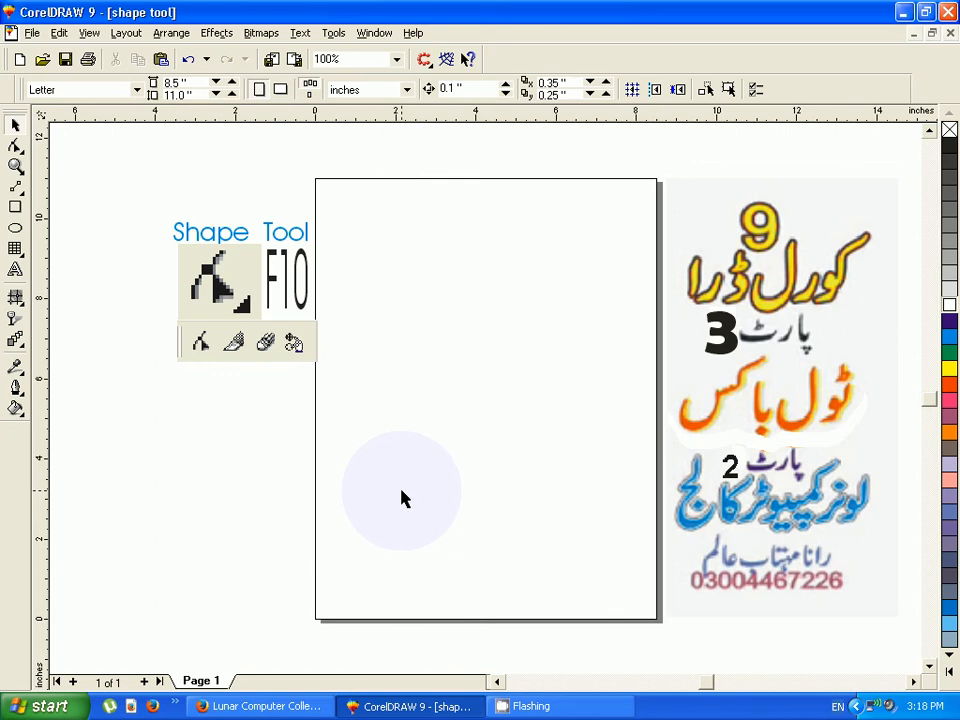
{"action": "left_click", "coordinate": [222, 708]}
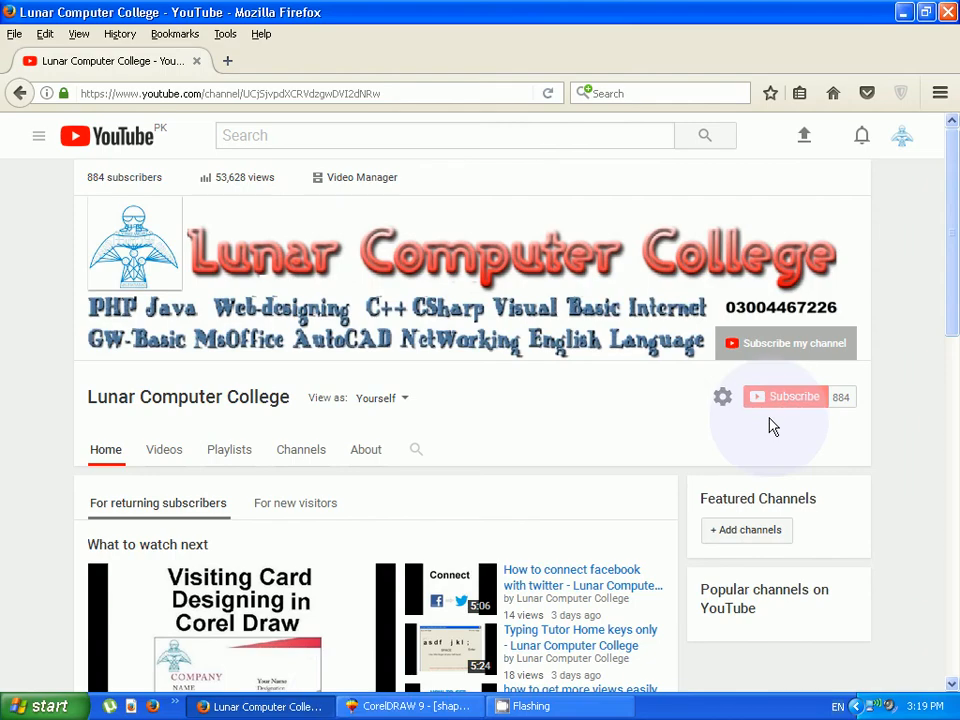
{"action": "left_click", "coordinate": [350, 708]}
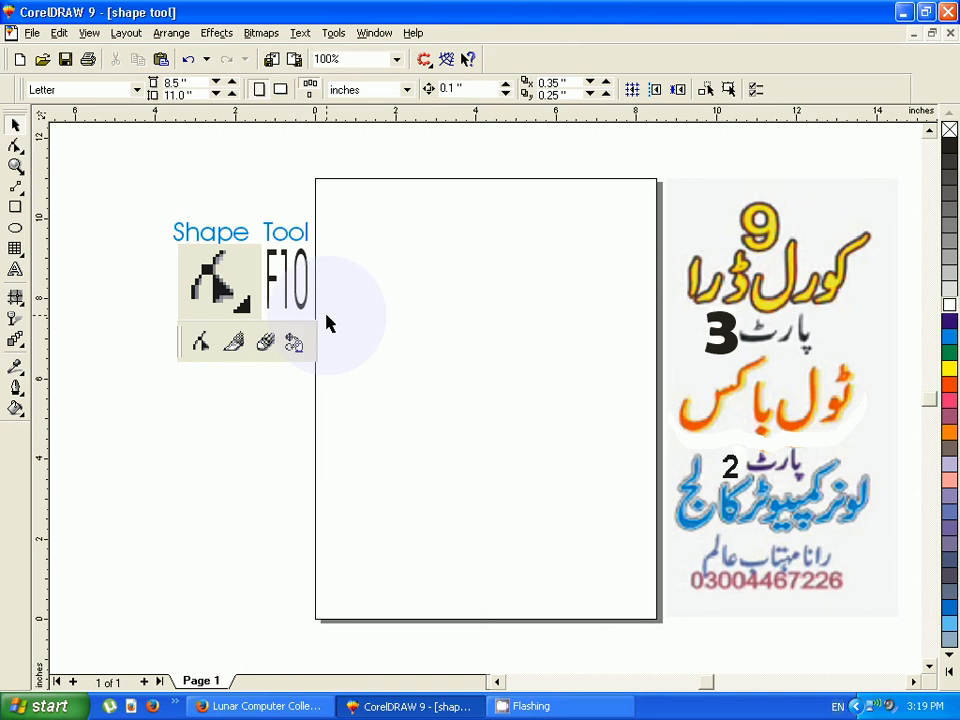
- Draw a rectangle about 3.13 by 1.51 inches near the upper edge of the page and deselect it
{"action": "left_click", "coordinate": [15, 207]}
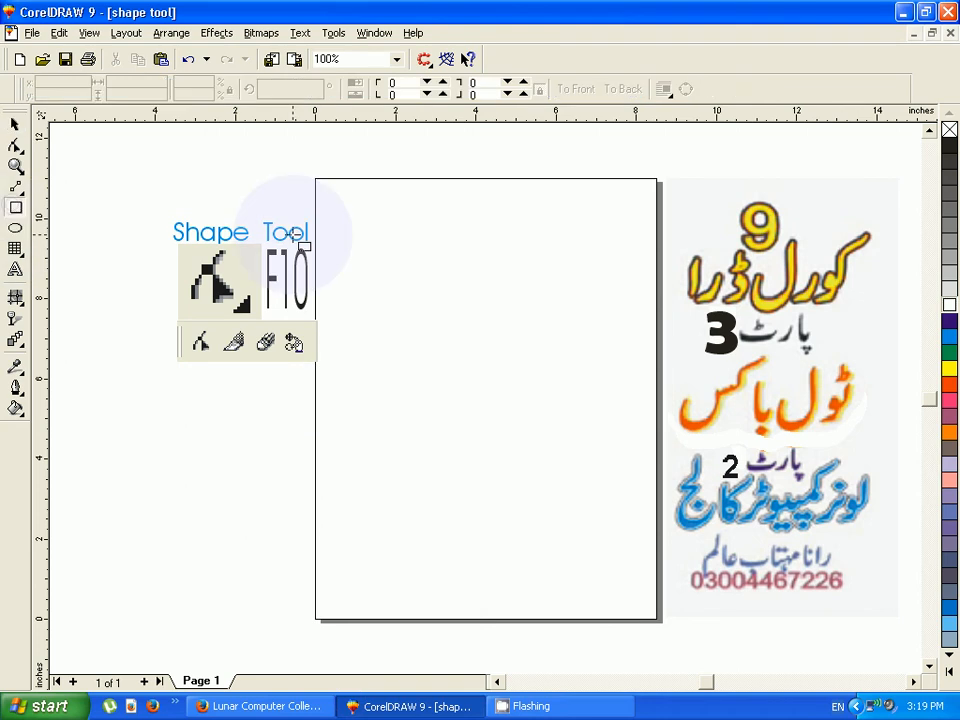
{"action": "left_click_drag", "start_coordinate": [367, 224], "coordinate": [499, 298]}
{"action": "key", "text": "F10"}
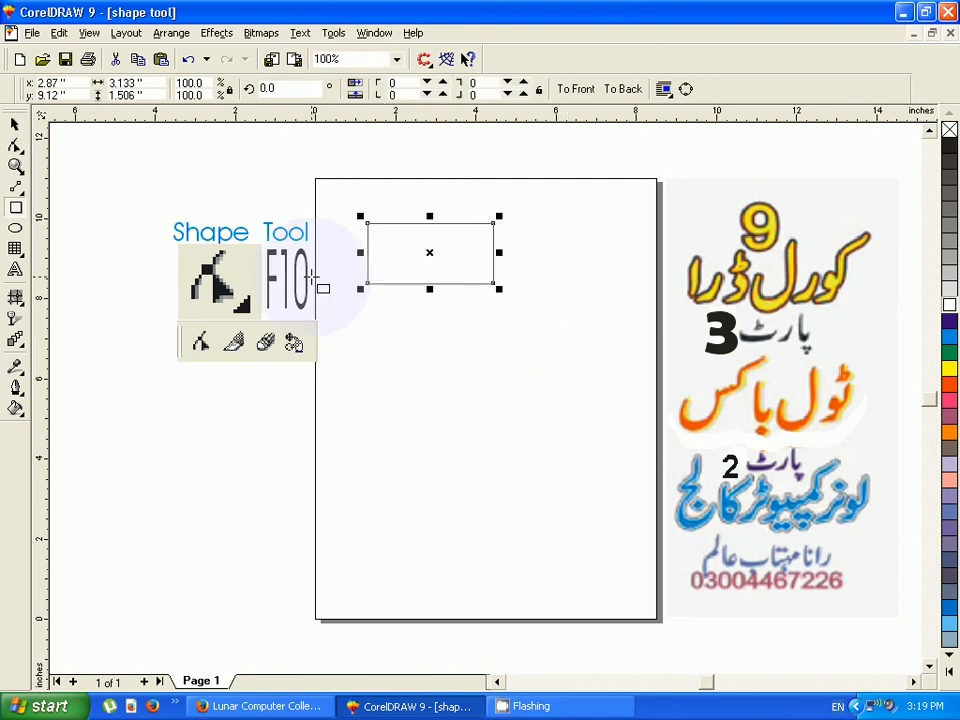
{"action": "key", "text": "shift+F2"}
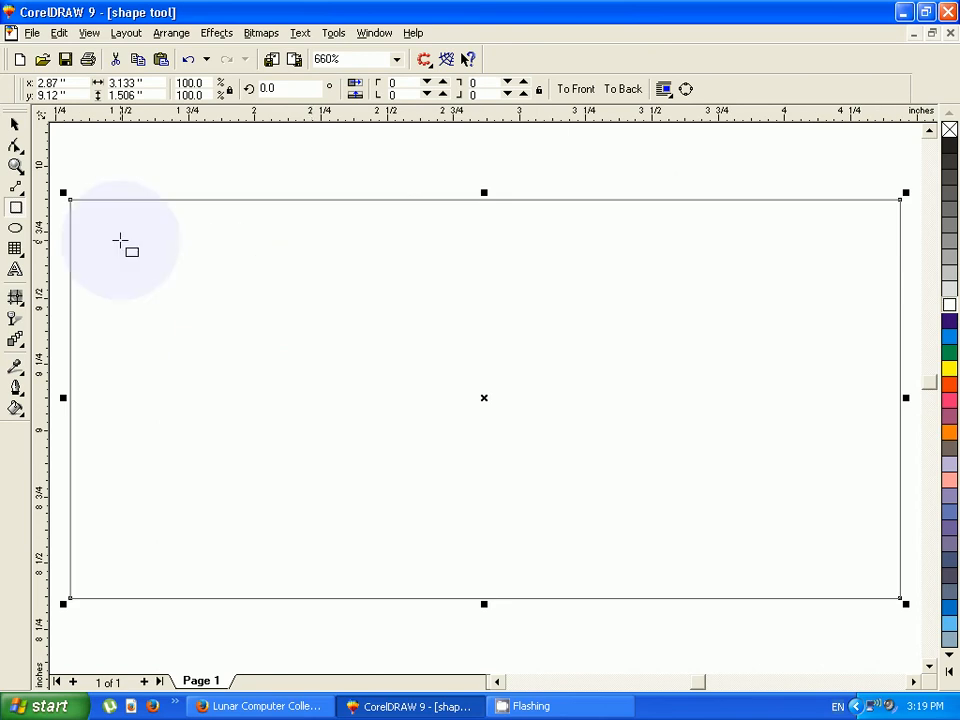
{"action": "left_click", "coordinate": [15, 125]}
{"action": "left_click", "coordinate": [101, 187]}
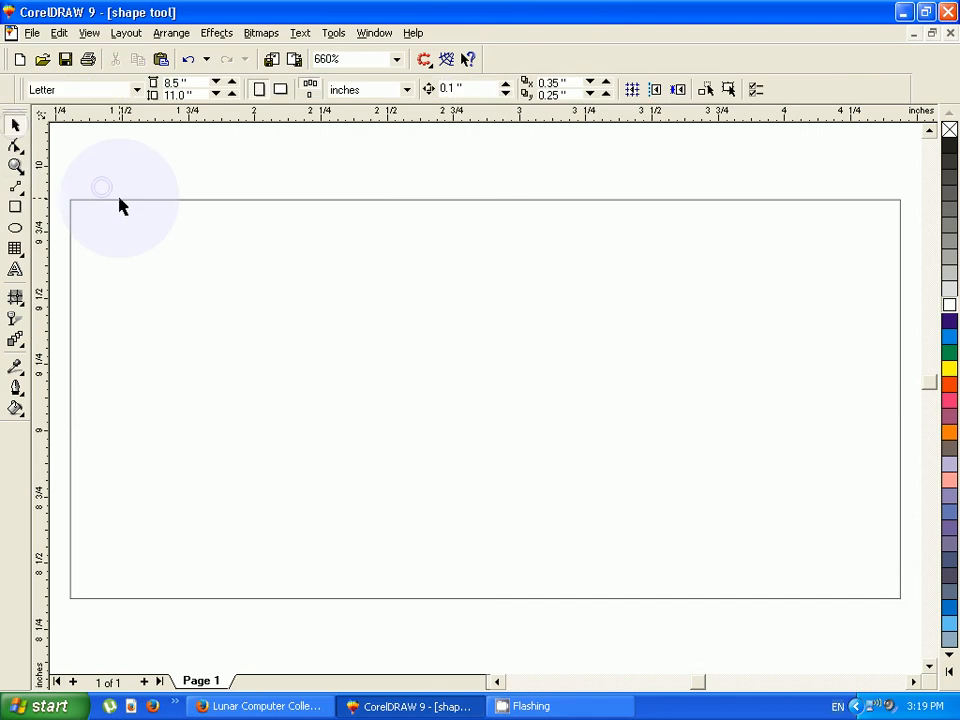
- Round all four corners of the rectangle to about 39 with the Shape Tool
{"action": "left_click", "coordinate": [122, 200]}
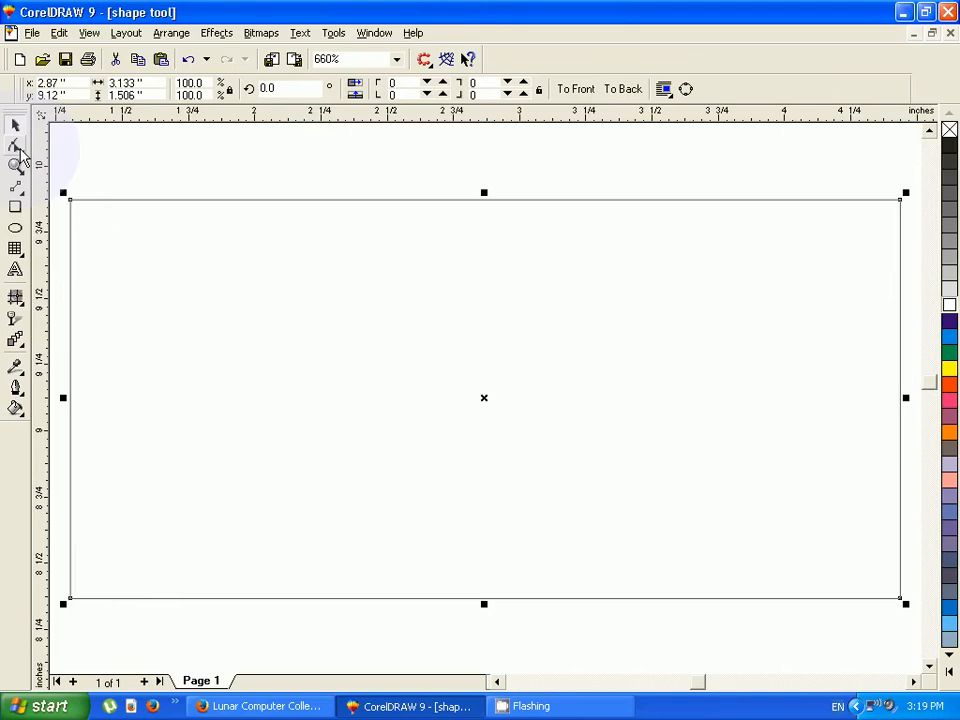
{"action": "left_click", "coordinate": [20, 150]}
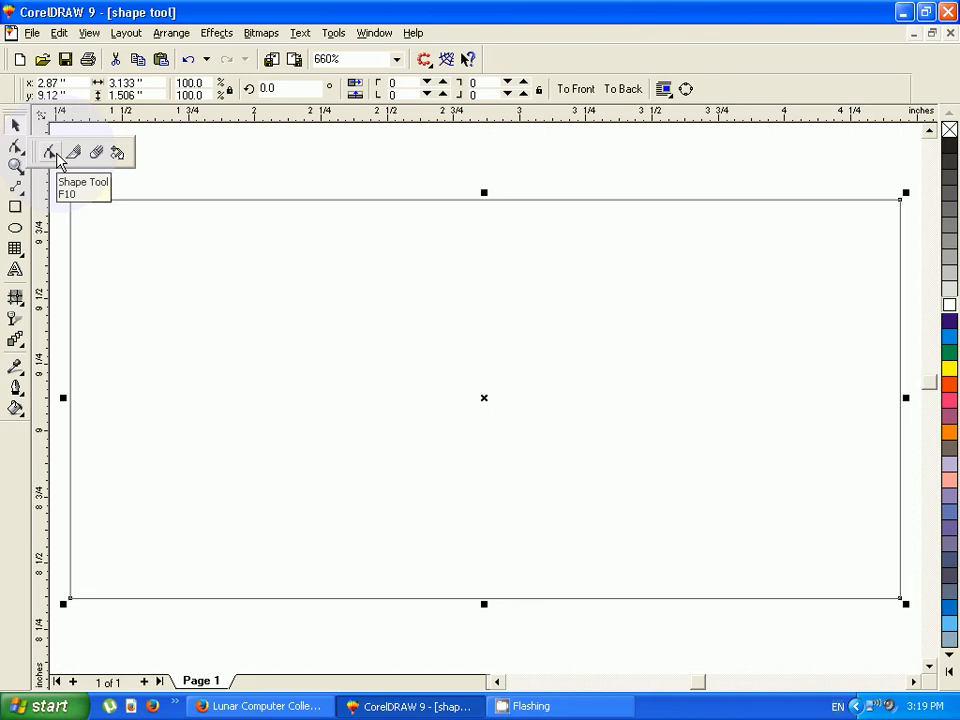
{"action": "left_click", "coordinate": [49, 155]}
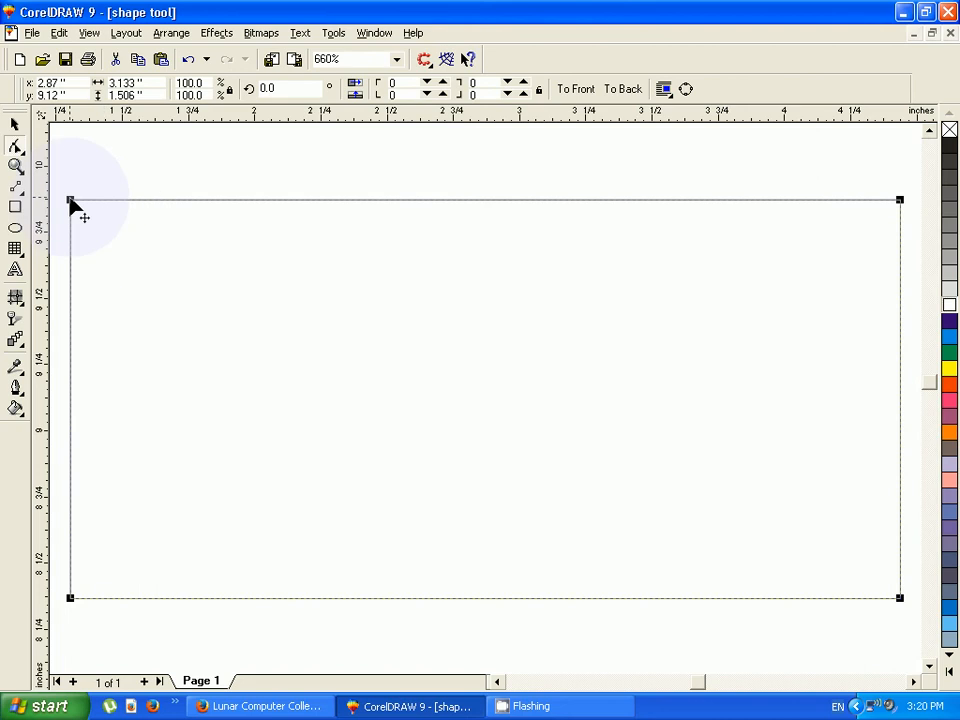
{"action": "left_click_drag", "start_coordinate": [70, 201], "coordinate": [75, 202]}
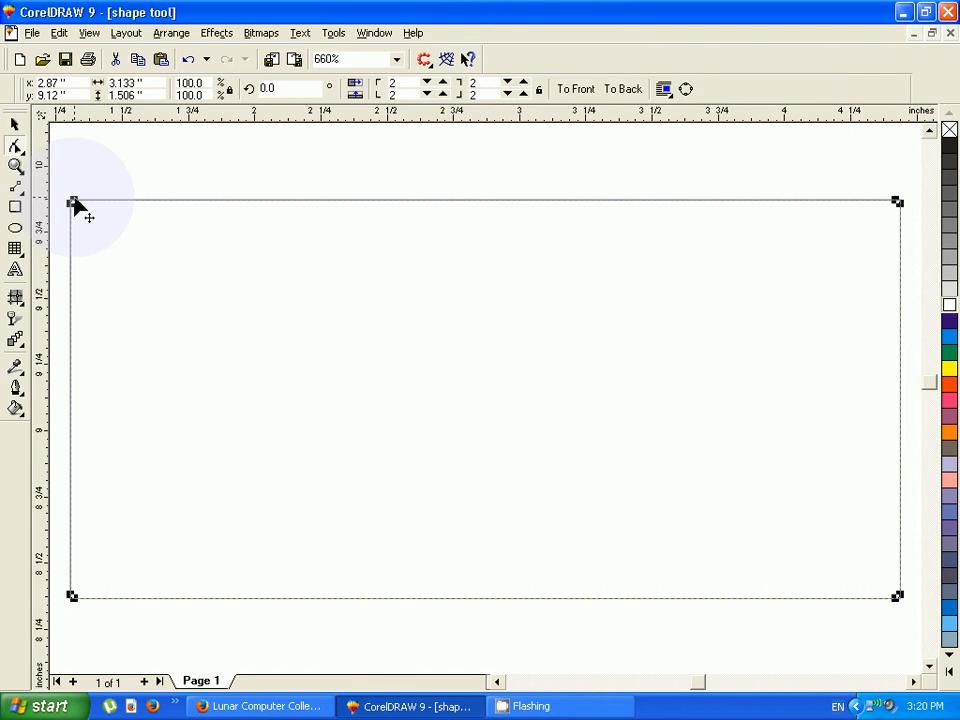
{"action": "left_click_drag", "start_coordinate": [75, 204], "coordinate": [151, 211]}
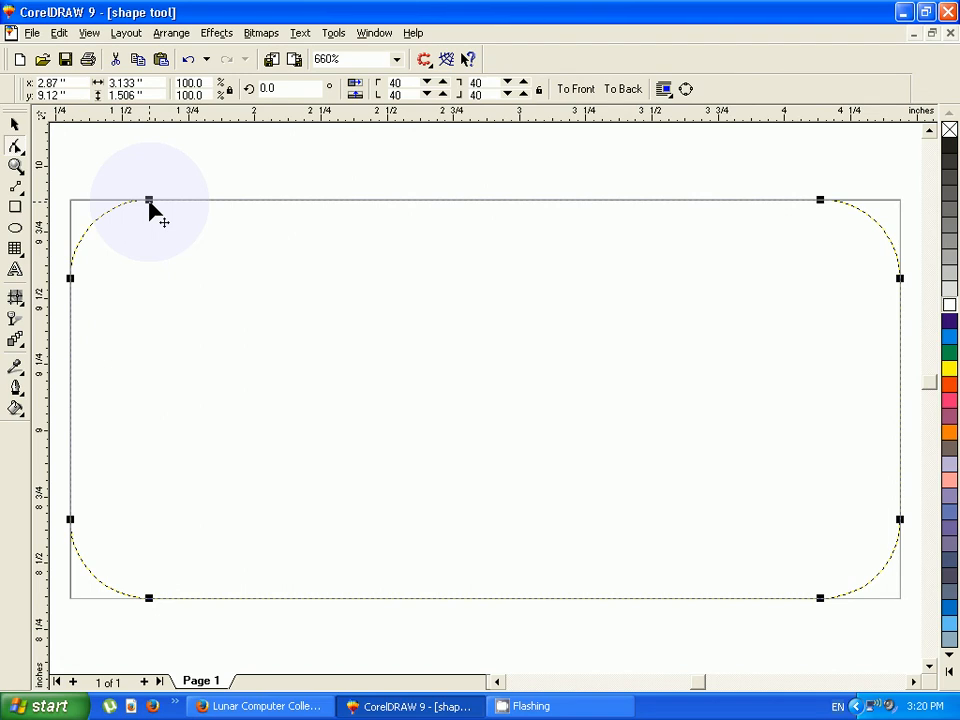
{"action": "mouse_move", "coordinate": [151, 211]}
{"action": "left_mouse_down"}
{"action": "mouse_move", "coordinate": [185, 213]}
{"action": "mouse_move", "coordinate": [115, 210]}
{"action": "mouse_move", "coordinate": [148, 203]}
{"action": "left_mouse_up"}
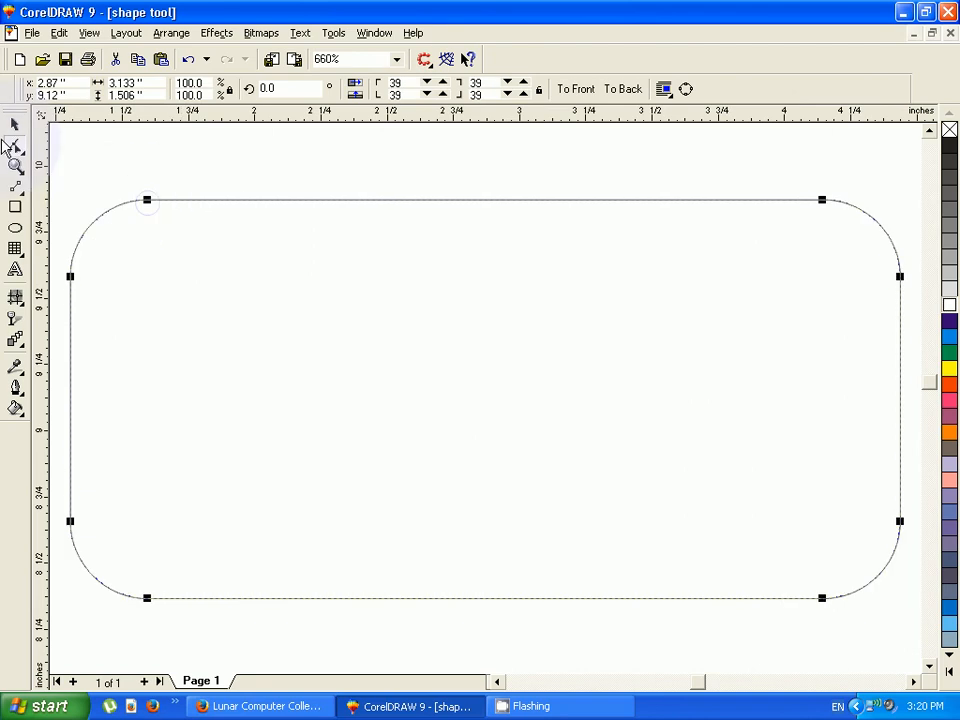
{"action": "left_click", "coordinate": [15, 124]}
{"action": "left_click", "coordinate": [199, 299]}
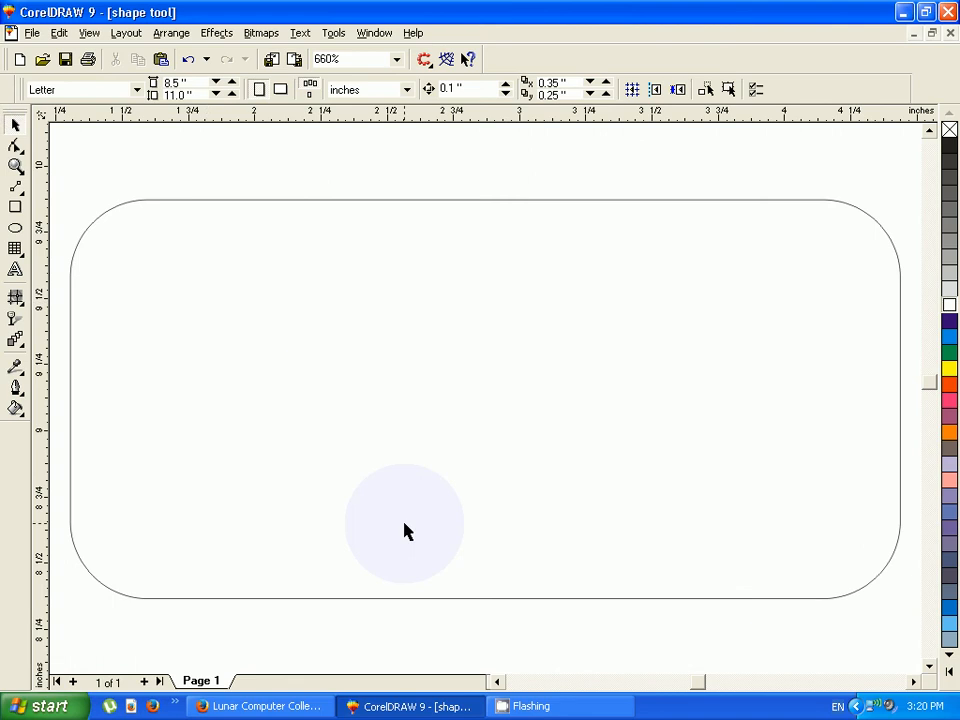
- Undo the corner rounding on the rectangle
{"action": "key", "text": "F3"}
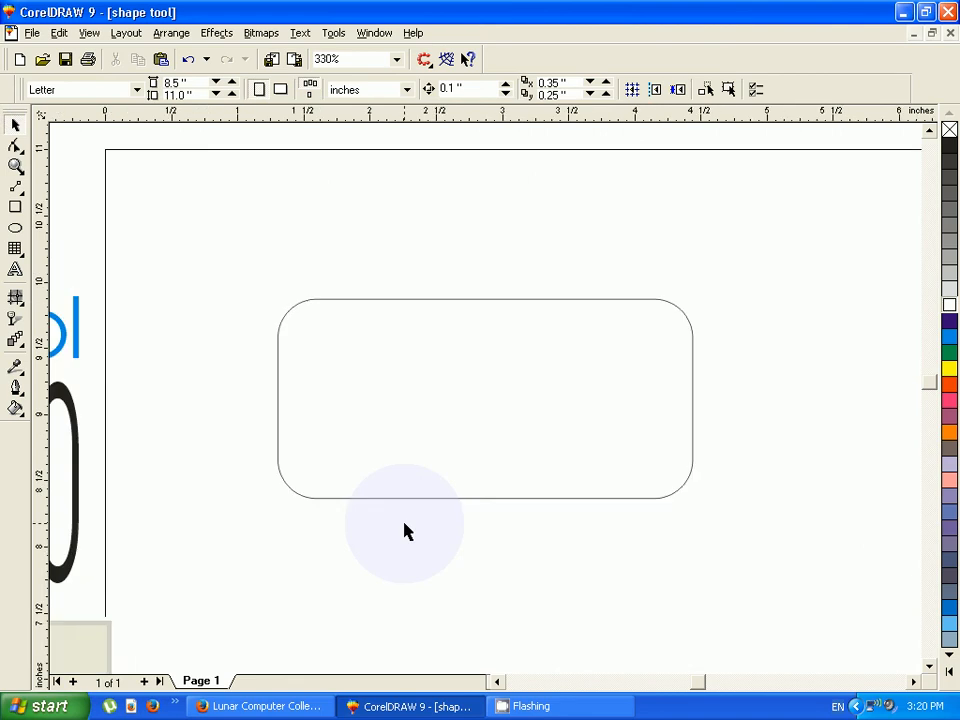
{"action": "key", "text": "ctrl+z"}
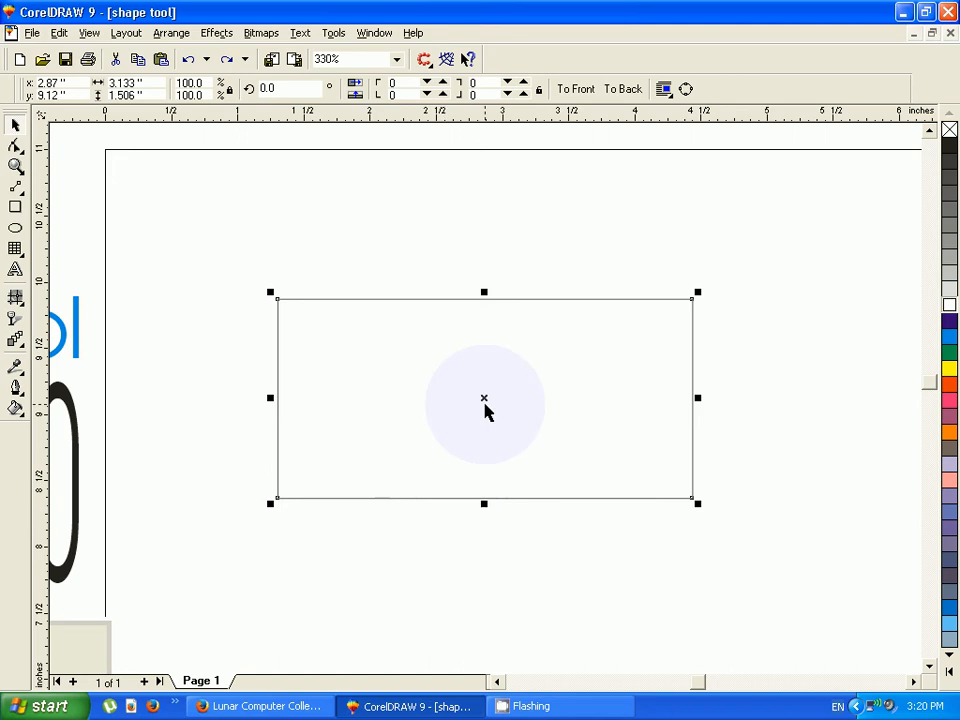
- Duplicate the rectangle down the page to form an aligned column of five rectangles
{"action": "key", "text": "F3"}
{"action": "left_click_drag", "start_coordinate": [484, 400], "coordinate": [485, 594]}
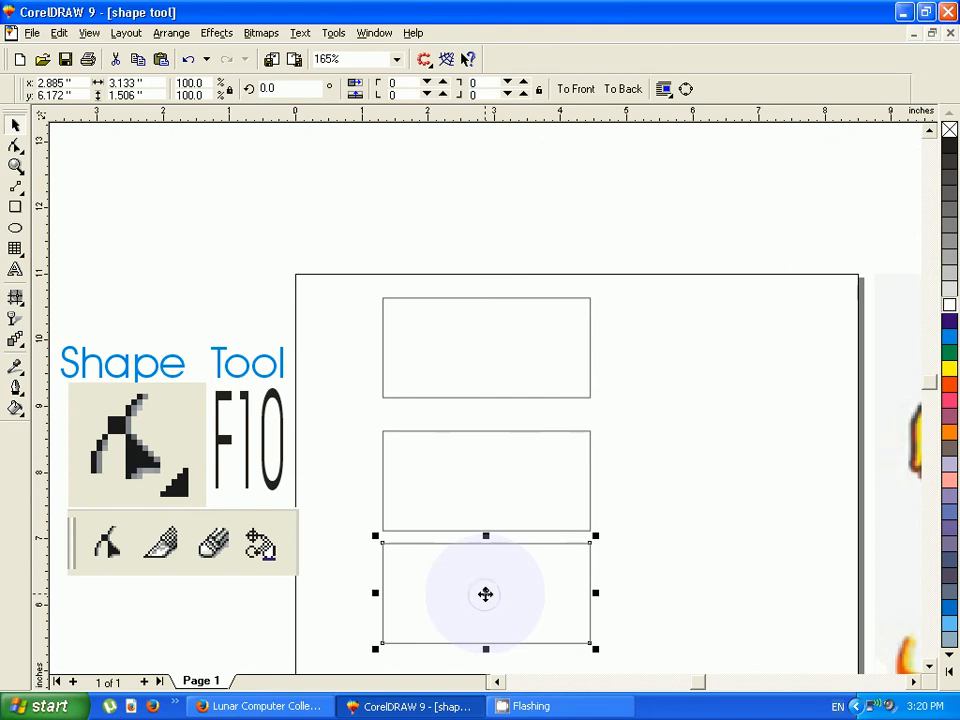
{"action": "key", "text": "F3"}
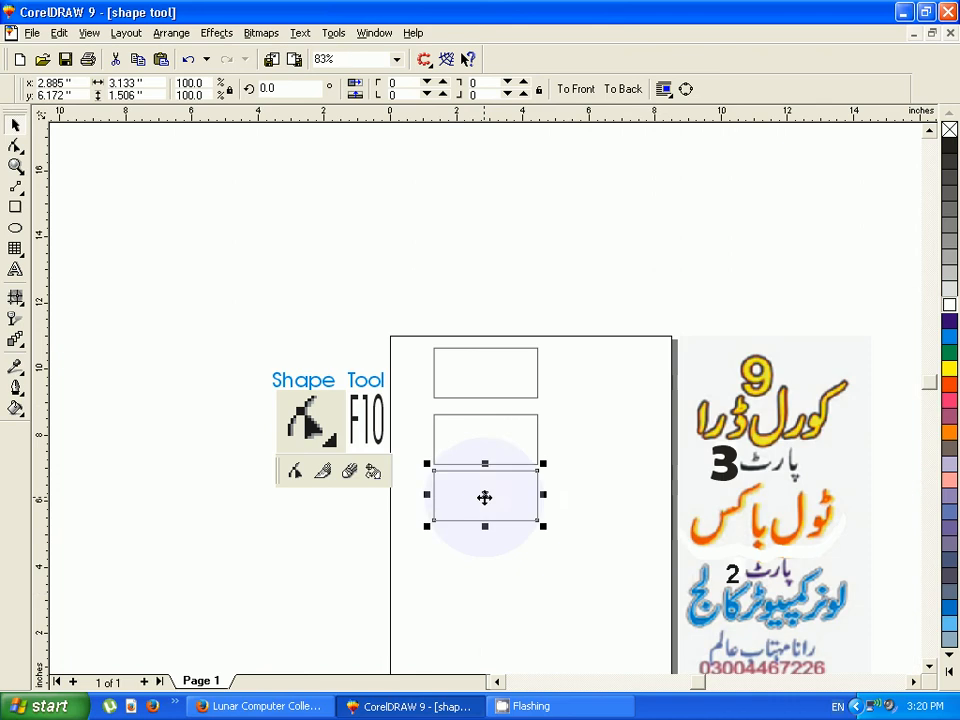
{"action": "left_click_drag", "start_coordinate": [484, 497], "coordinate": [483, 553]}
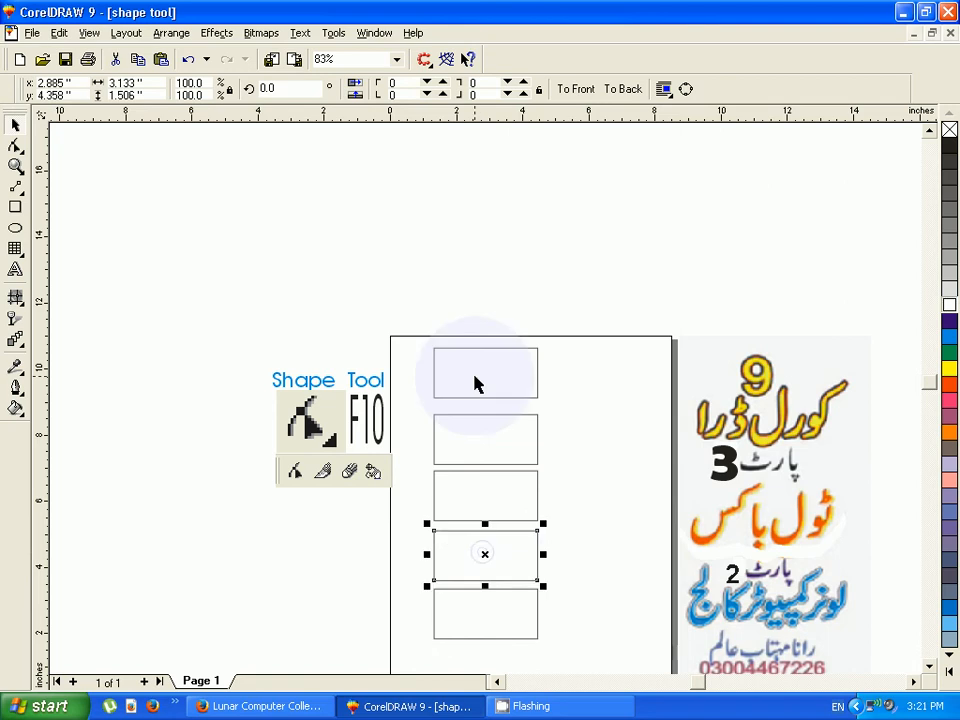
{"action": "left_click", "coordinate": [475, 397]}
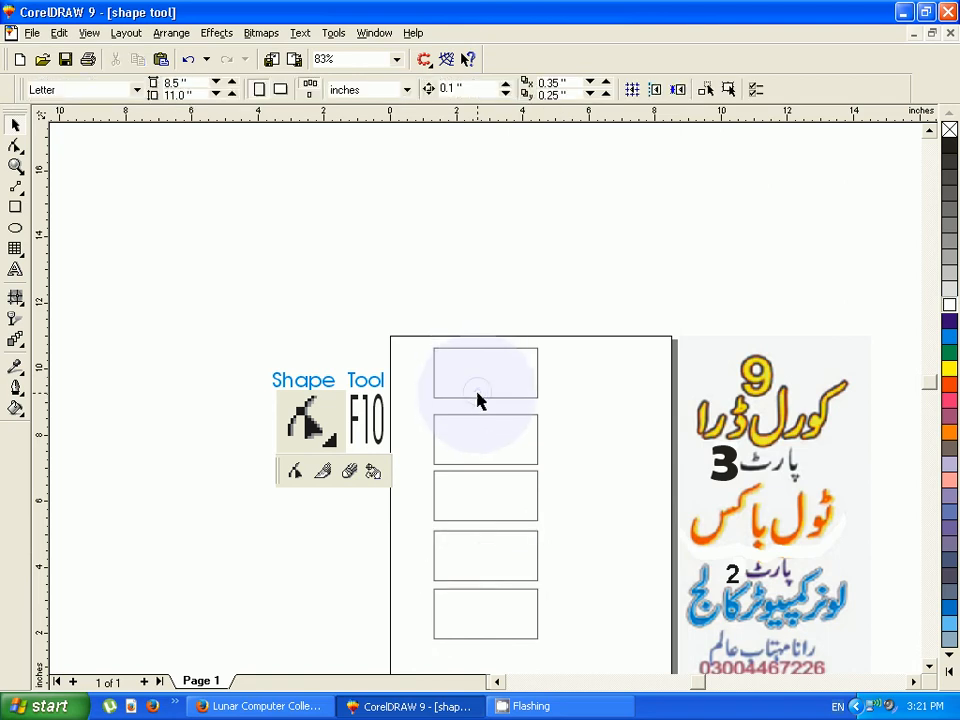
- Round the corners of the topmost rectangle to about 38 with the Shape Tool
{"action": "left_click", "coordinate": [479, 405]}
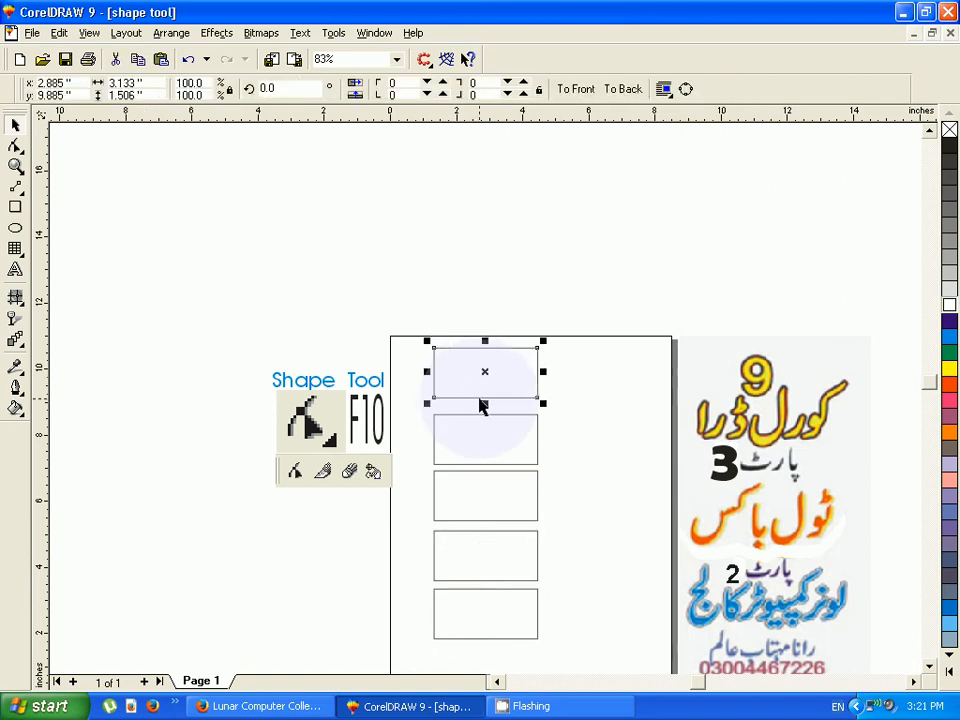
{"action": "key", "text": "shift+F2"}
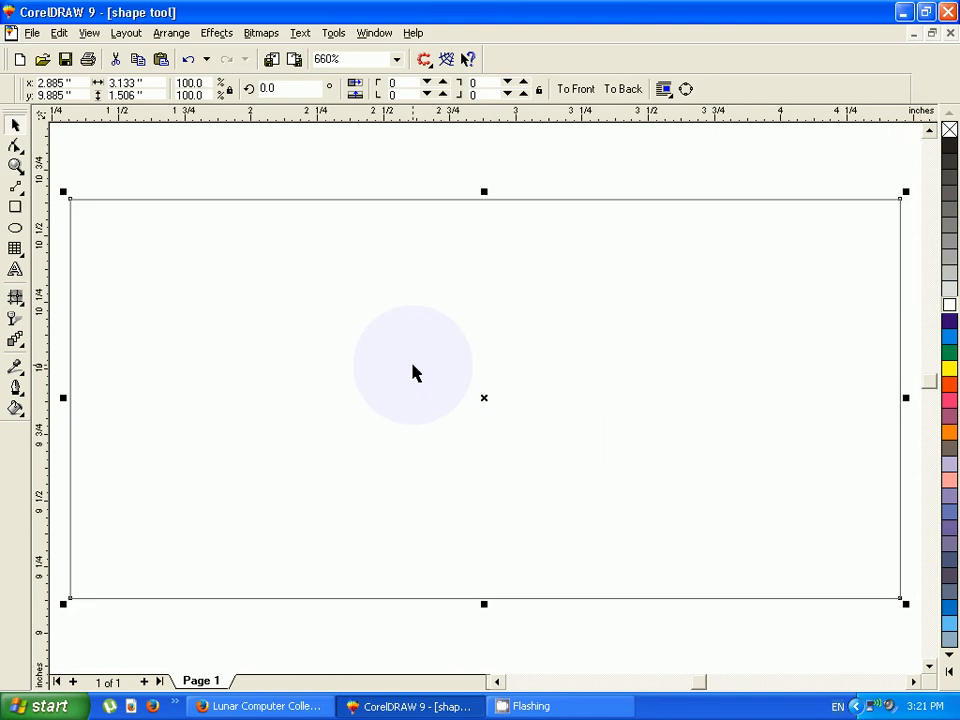
{"action": "left_click", "coordinate": [17, 147]}
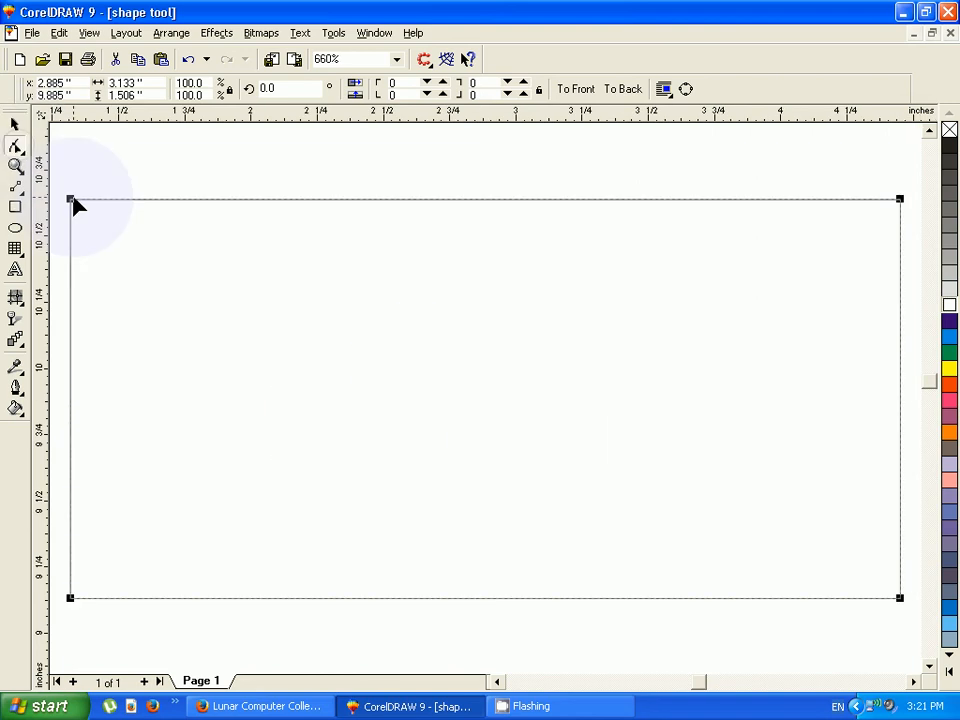
{"action": "left_click_drag", "start_coordinate": [70, 200], "coordinate": [145, 203]}
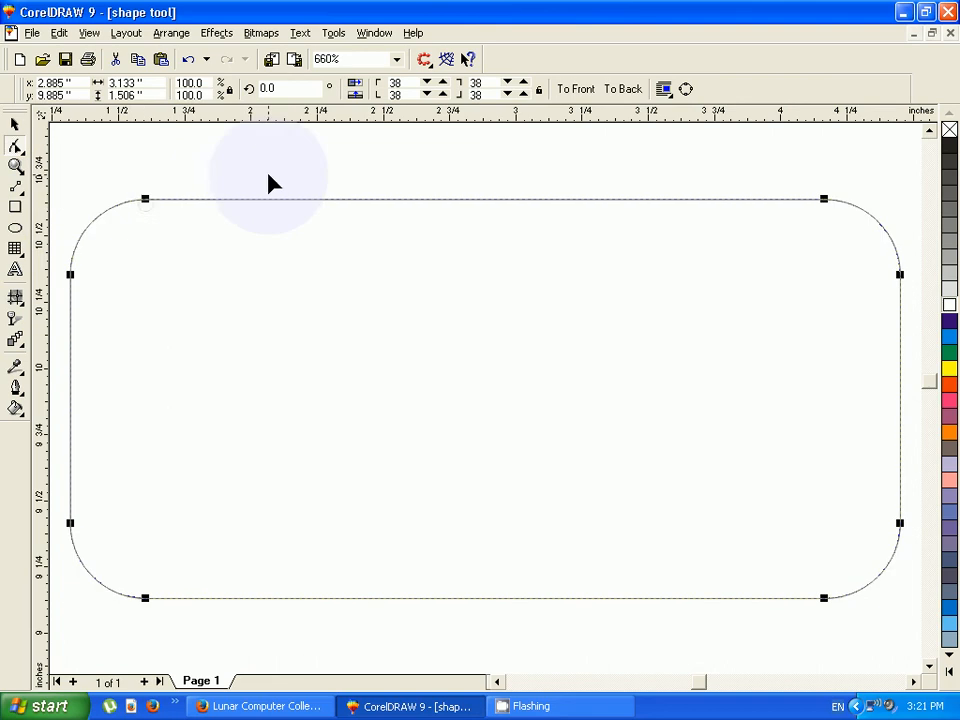
- Set the topmost rectangle's upper-left corner roundness to 50, and reapply that value with the corner values locked together
{"action": "double_click", "coordinate": [403, 83]}
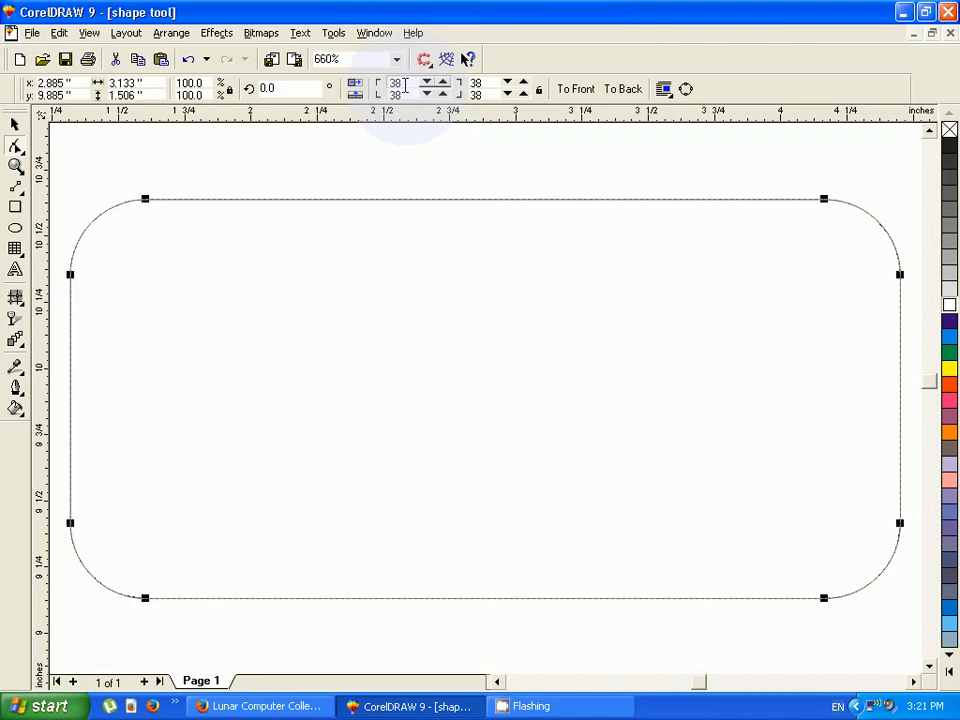
{"action": "double_click", "coordinate": [405, 85]}
{"action": "type", "text": "50"}
{"action": "key", "text": "Return"}
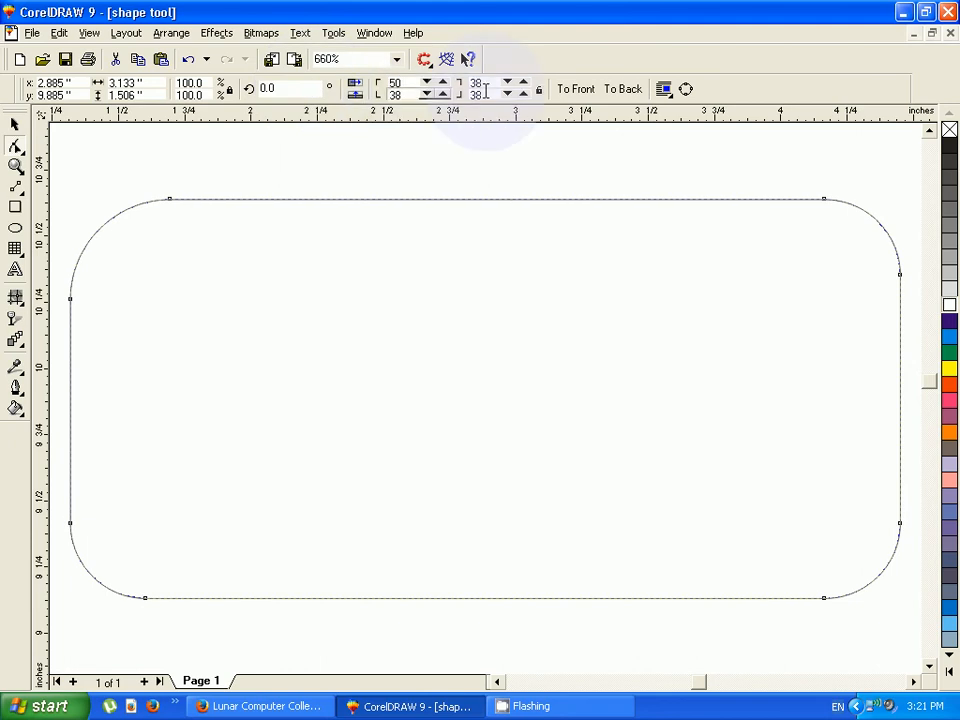
{"action": "left_click_drag", "start_coordinate": [403, 84], "coordinate": [280, 86]}
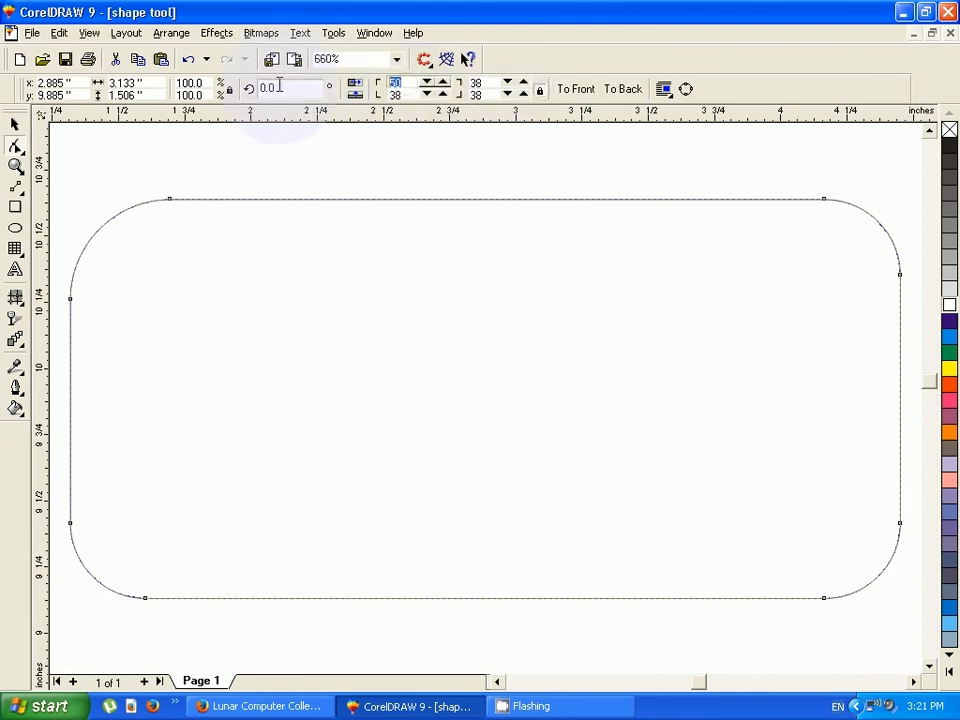
{"action": "key", "text": "Return"}
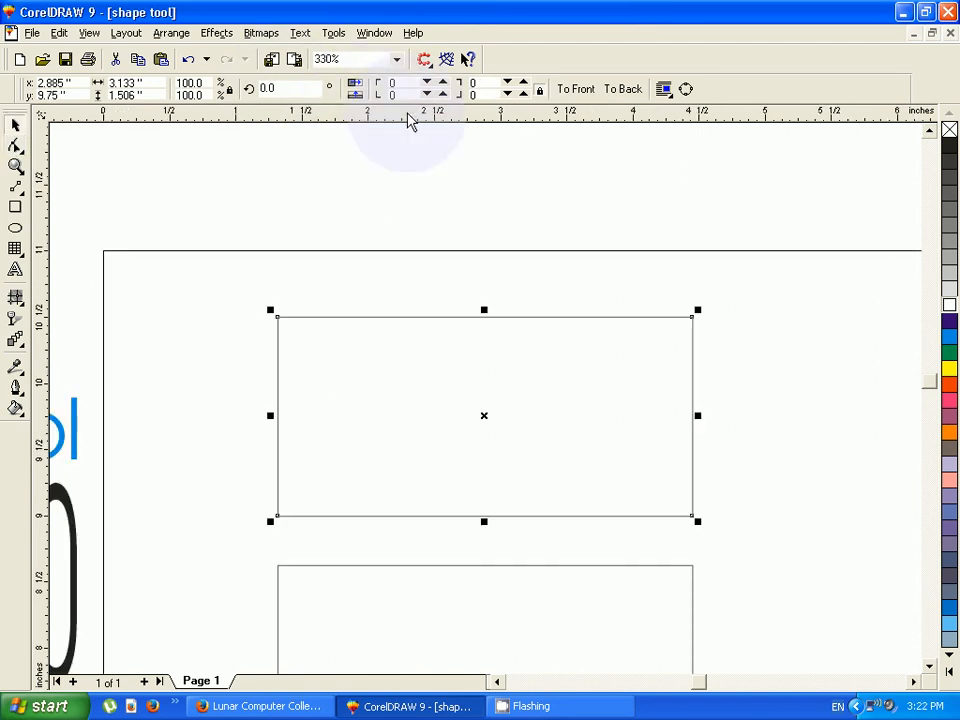
- Set the roundness of all four corners of the topmost rectangle to 50 using the locked corner values
{"action": "left_click", "coordinate": [392, 83]}
{"action": "type", "text": "50"}
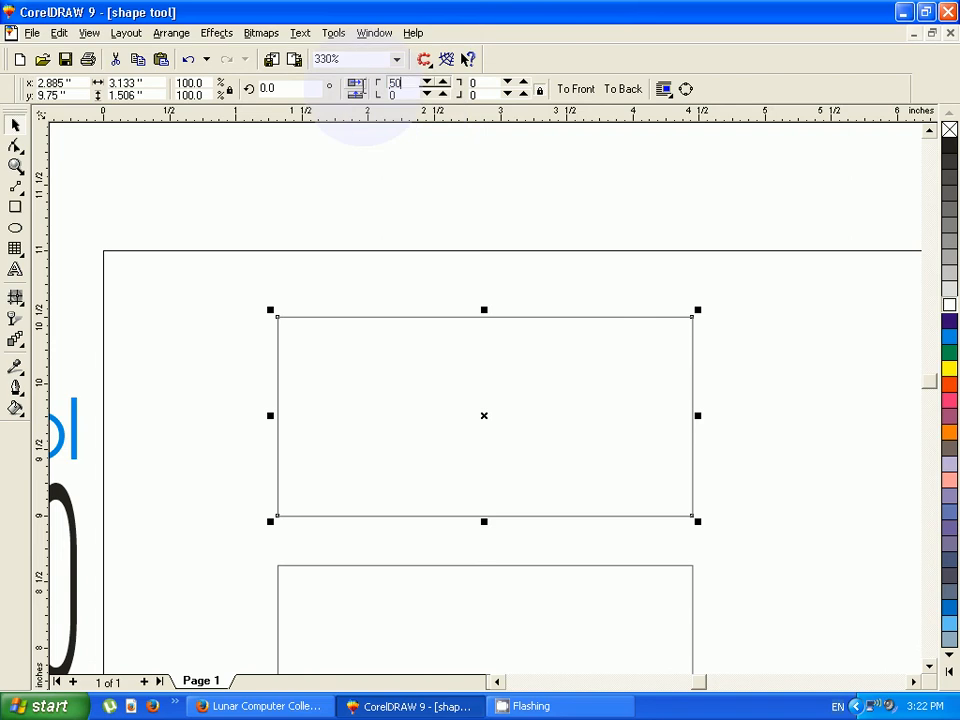
{"action": "key", "text": "Return"}
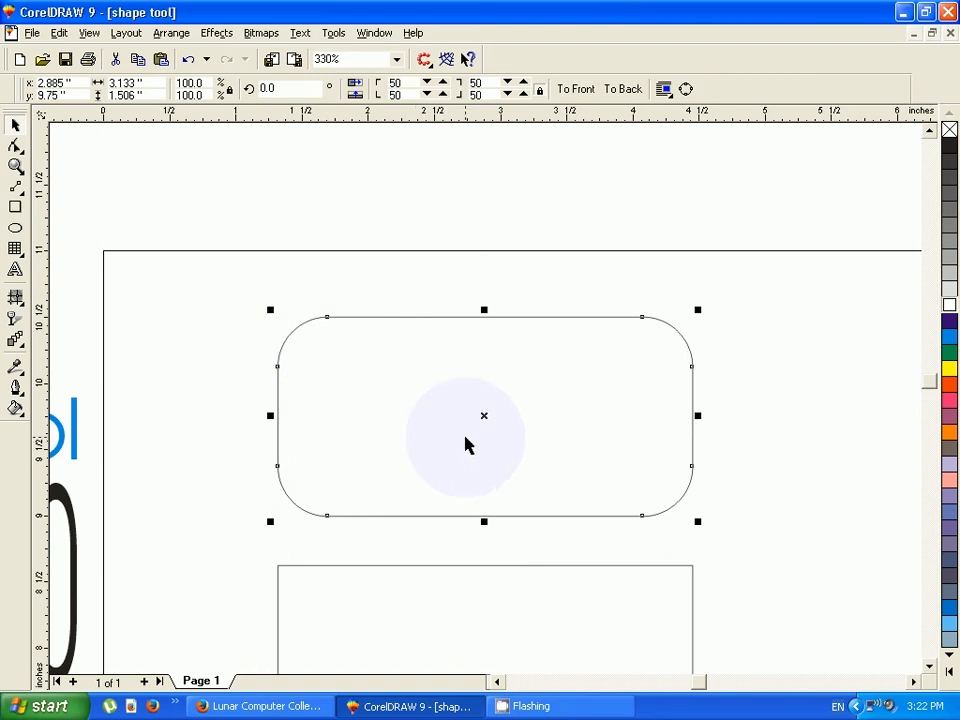
{"action": "left_click", "coordinate": [197, 410]}
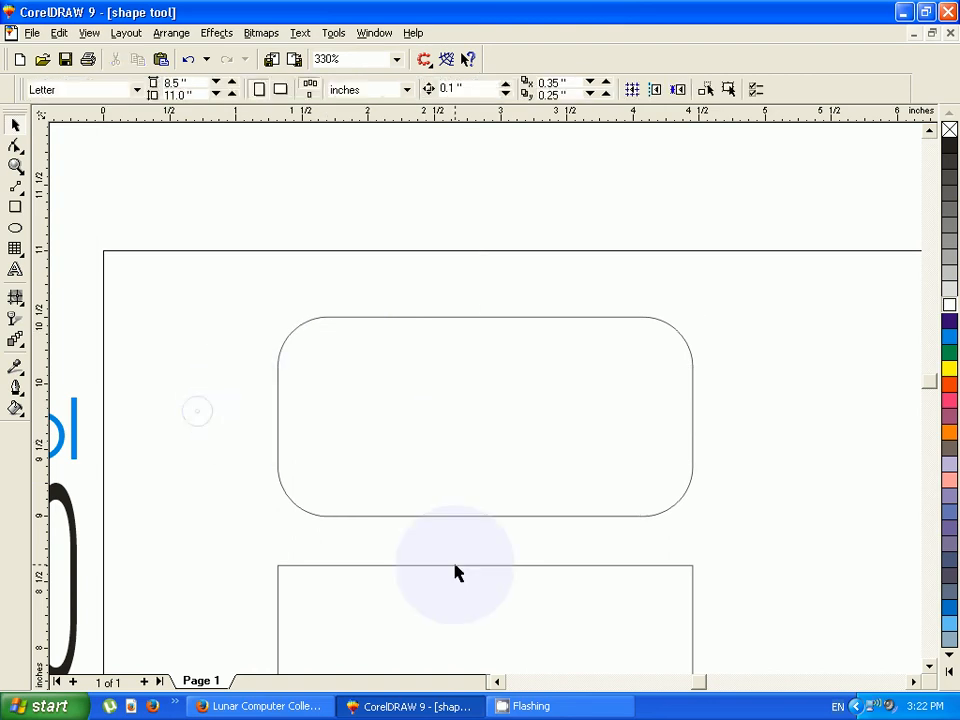
- Set the upper-left corner roundness of the second rectangle from the top to 100
{"action": "left_click", "coordinate": [455, 567]}
{"action": "key", "text": "shift+F2"}
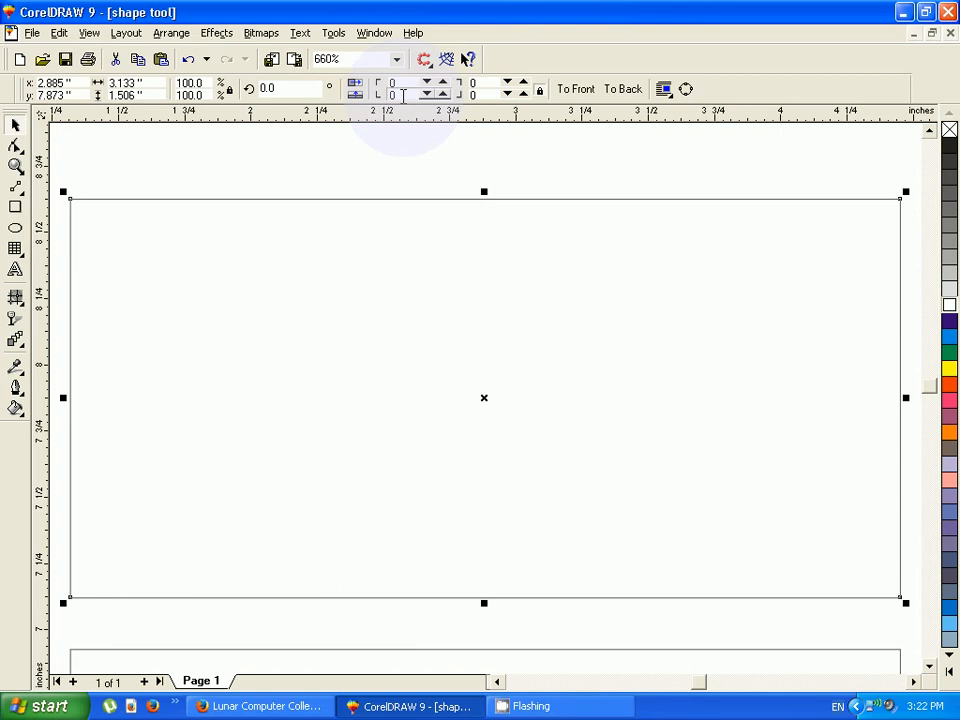
{"action": "double_click", "coordinate": [400, 82]}
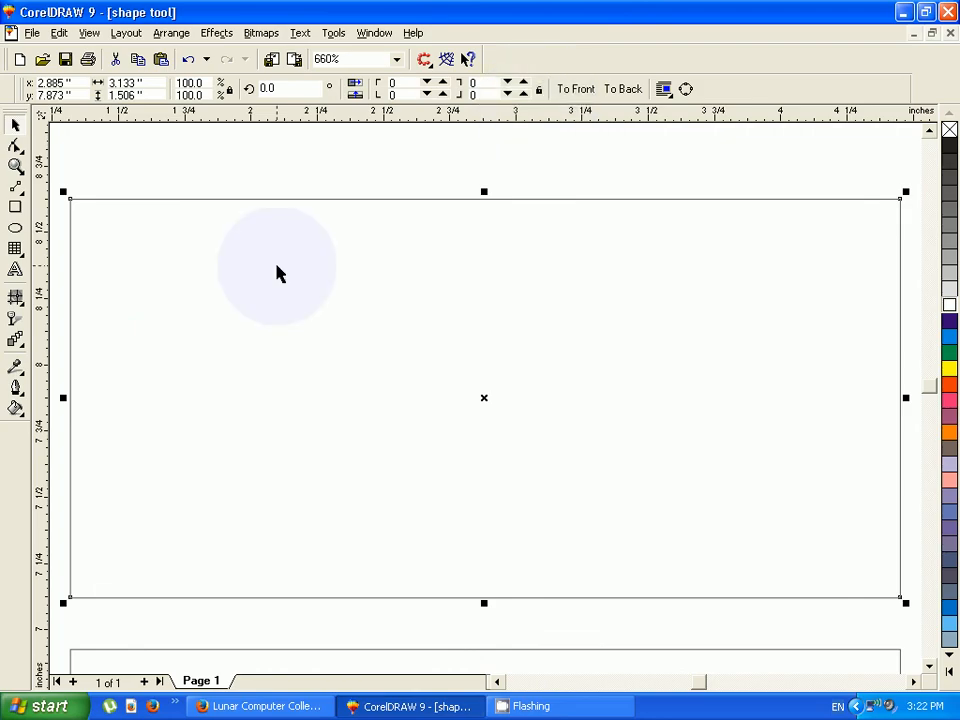
{"action": "left_click", "coordinate": [391, 83]}
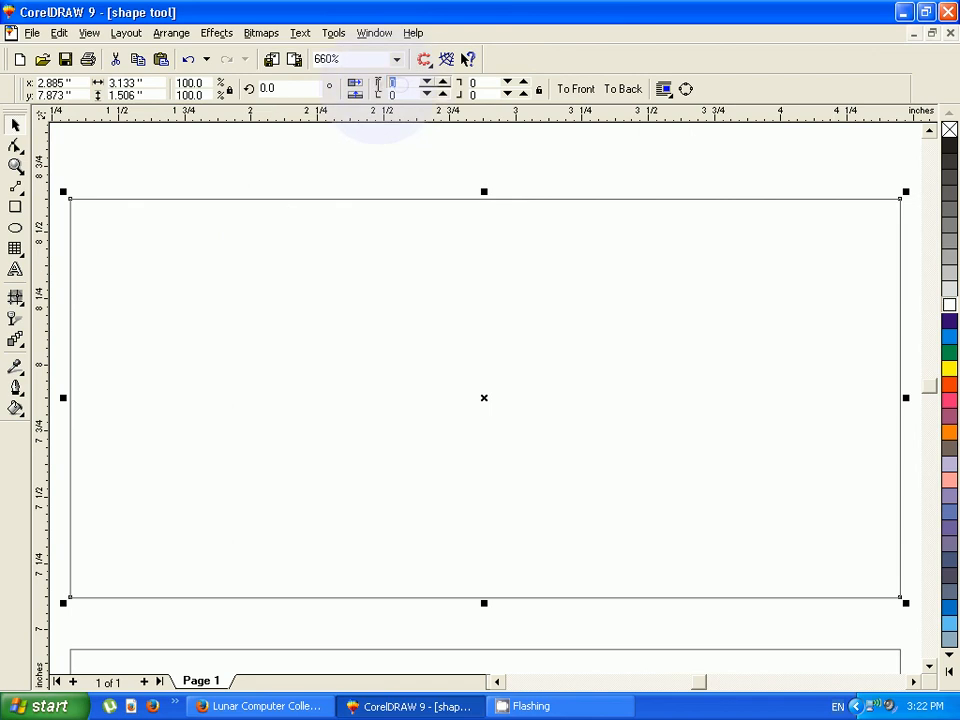
{"action": "type", "text": "100"}
{"action": "key", "text": "Return"}
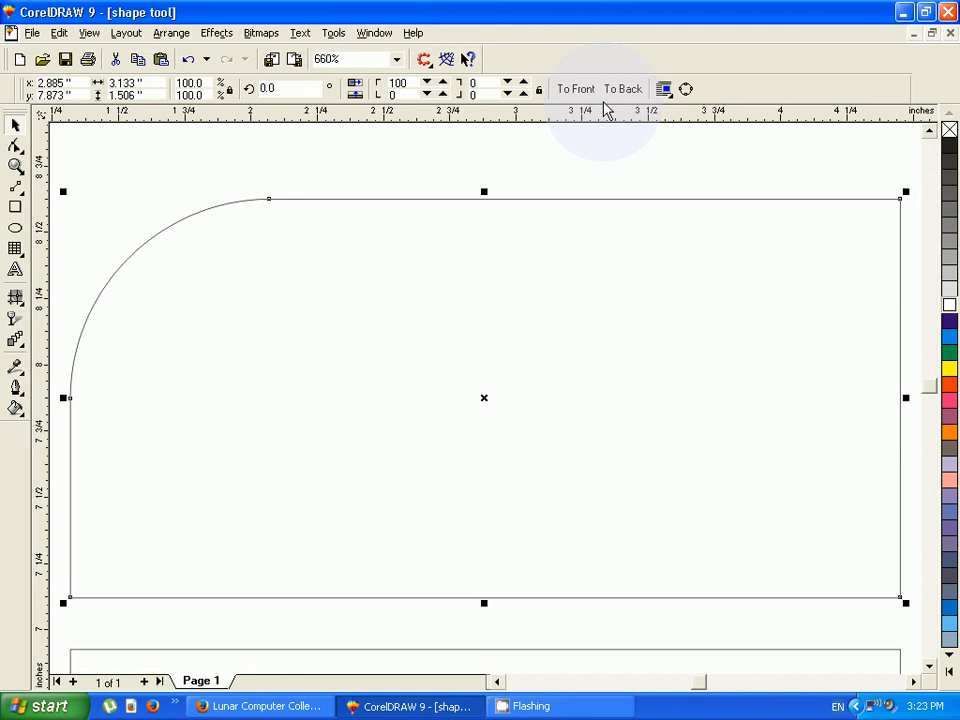
- Set the second rectangle's upper-right corner roundness to 100
{"action": "double_click", "coordinate": [476, 83]}
{"action": "type", "text": "1"}
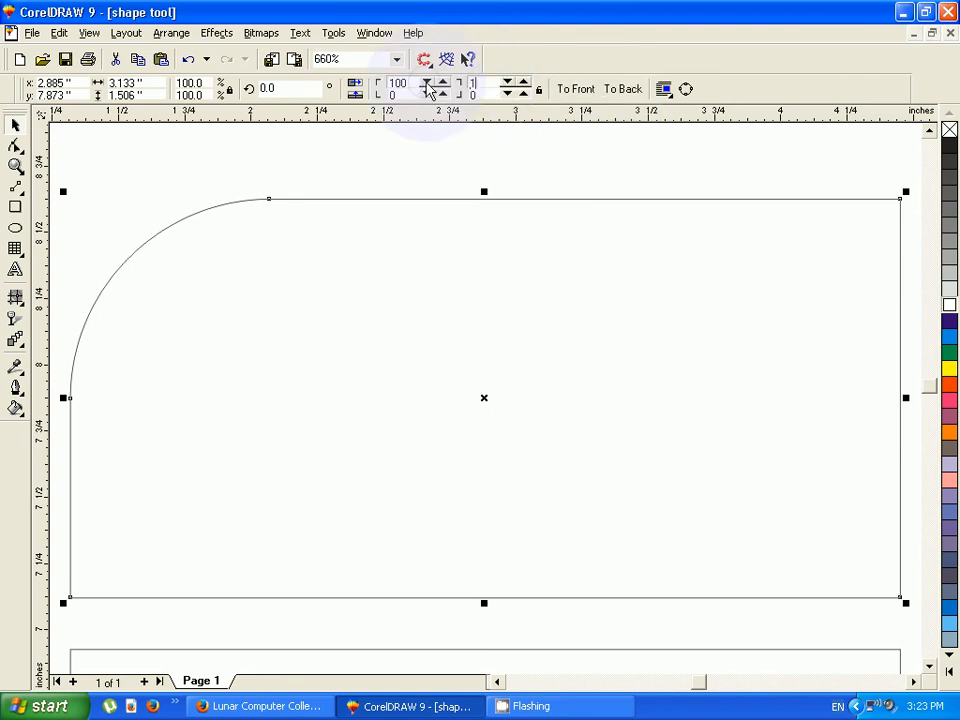
{"action": "type", "text": "00"}
{"action": "key", "text": "Return"}
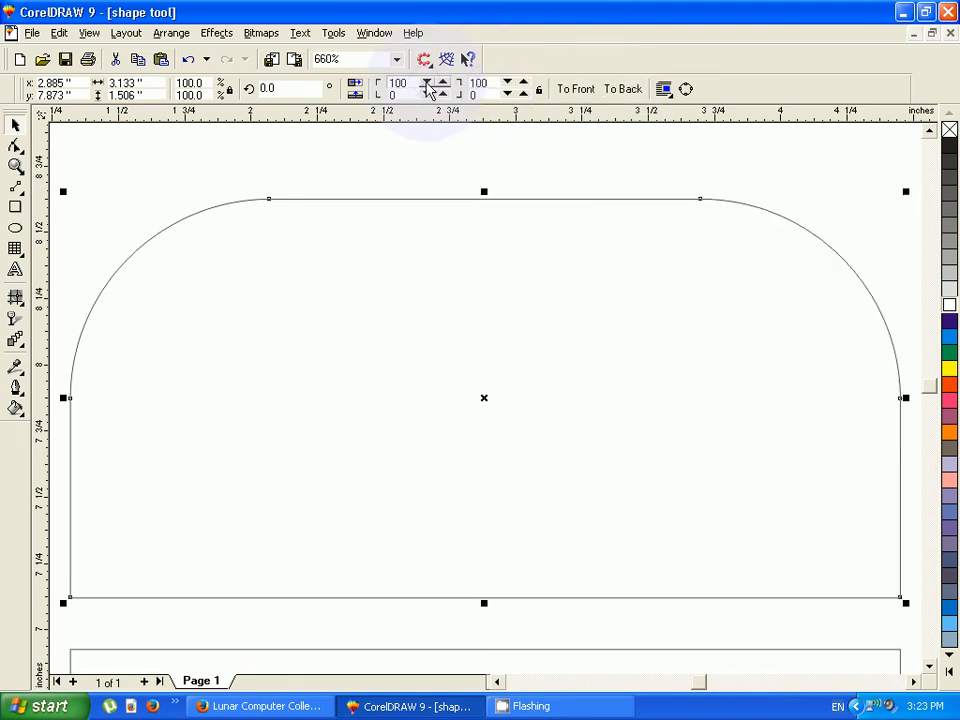
- Examine the rounded corners and roundness values of the first and second rectangles, viewing each one close up
{"action": "key", "text": "F3"}
{"action": "left_click", "coordinate": [201, 303]}
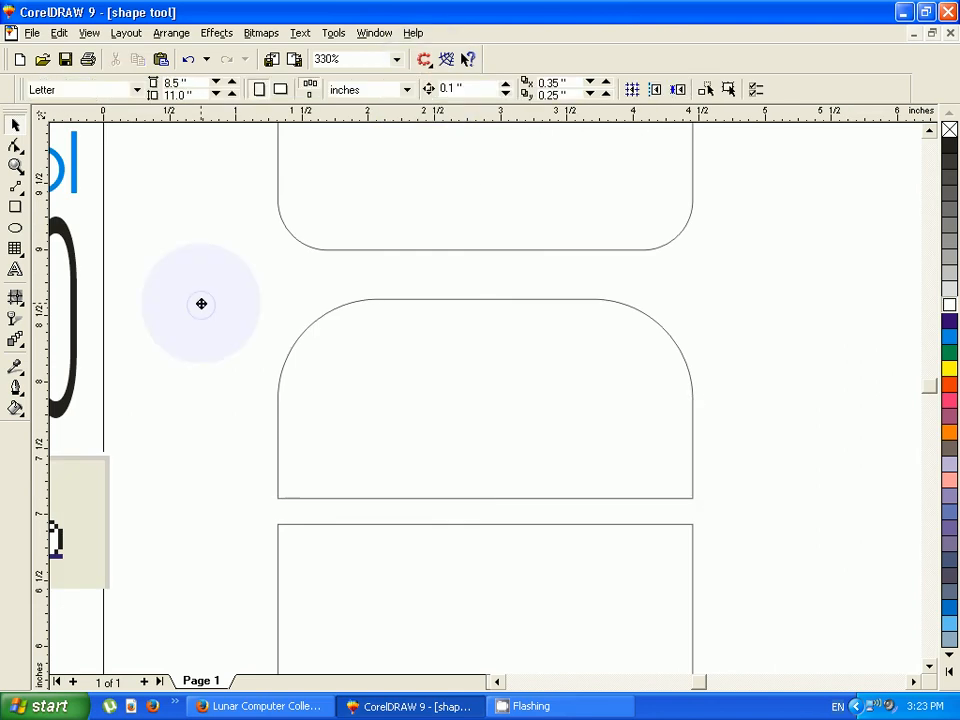
{"action": "key", "text": "F3"}
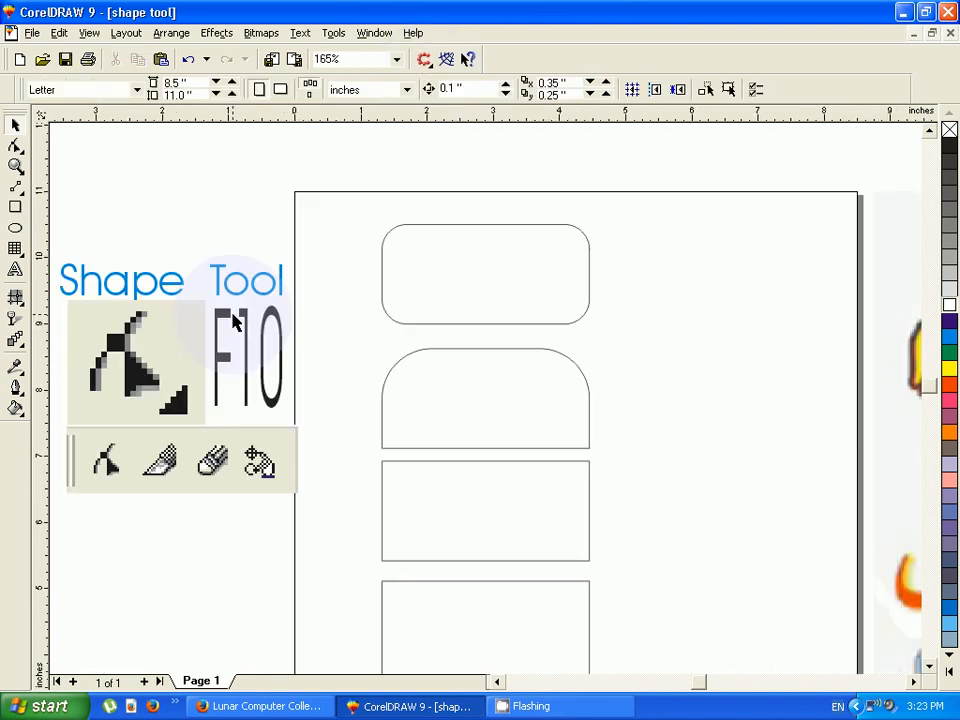
{"action": "left_click", "coordinate": [420, 324]}
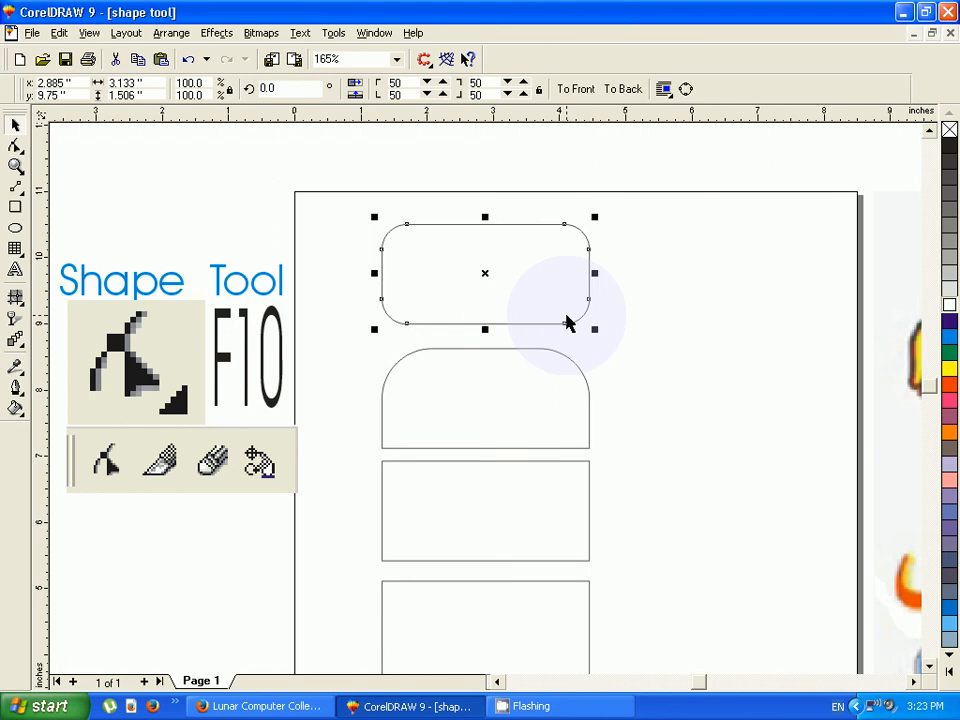
{"action": "key", "text": "shift+F2"}
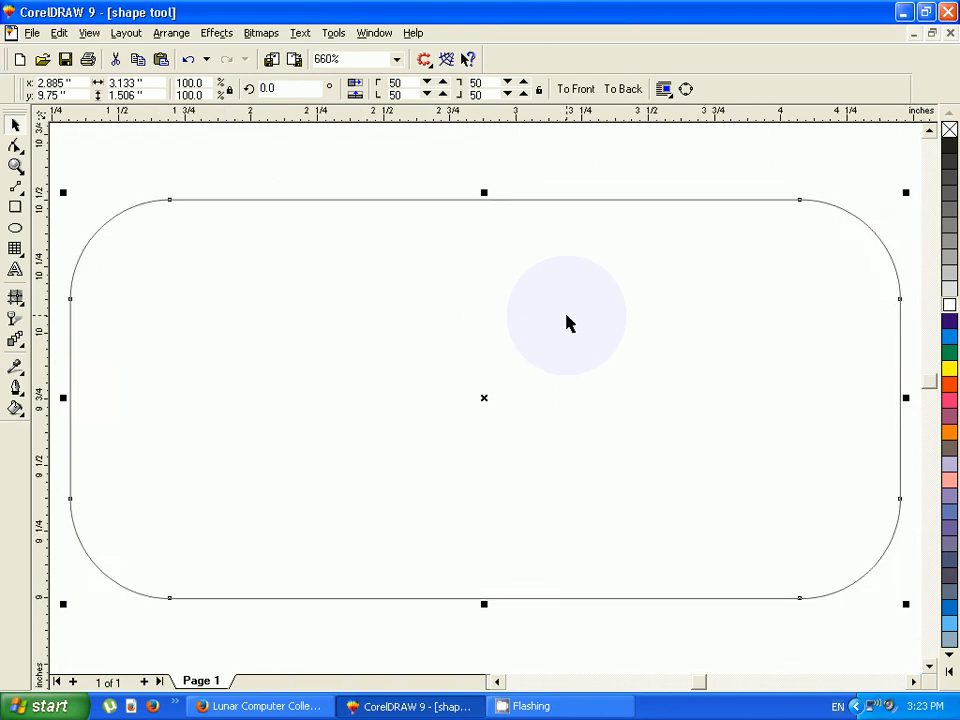
{"action": "key", "text": "F3"}
{"action": "left_click", "coordinate": [285, 539]}
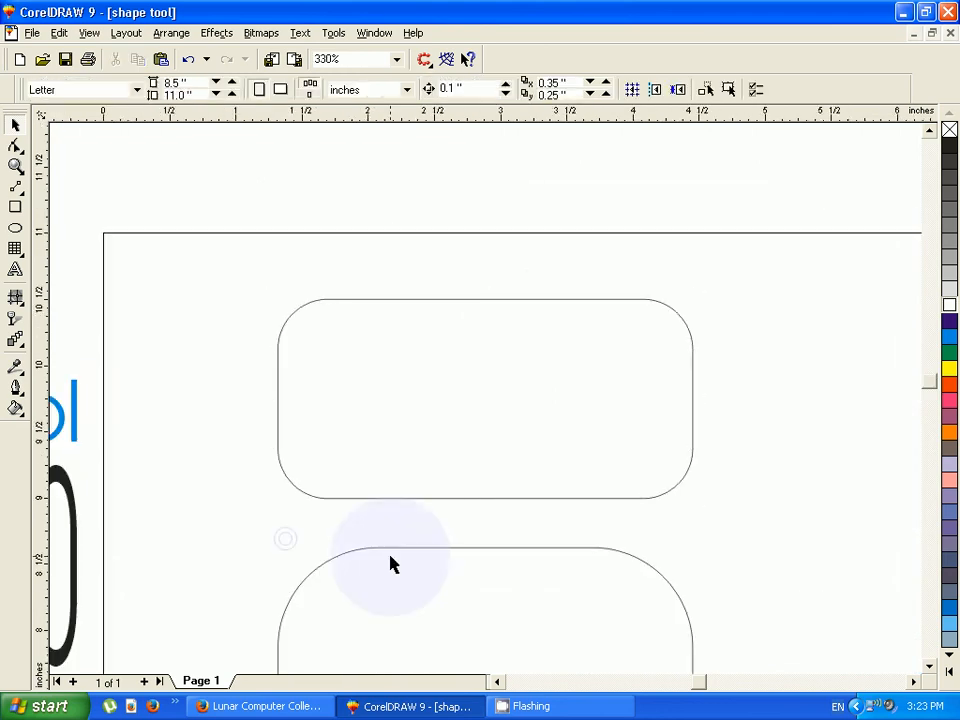
{"action": "left_click", "coordinate": [399, 546]}
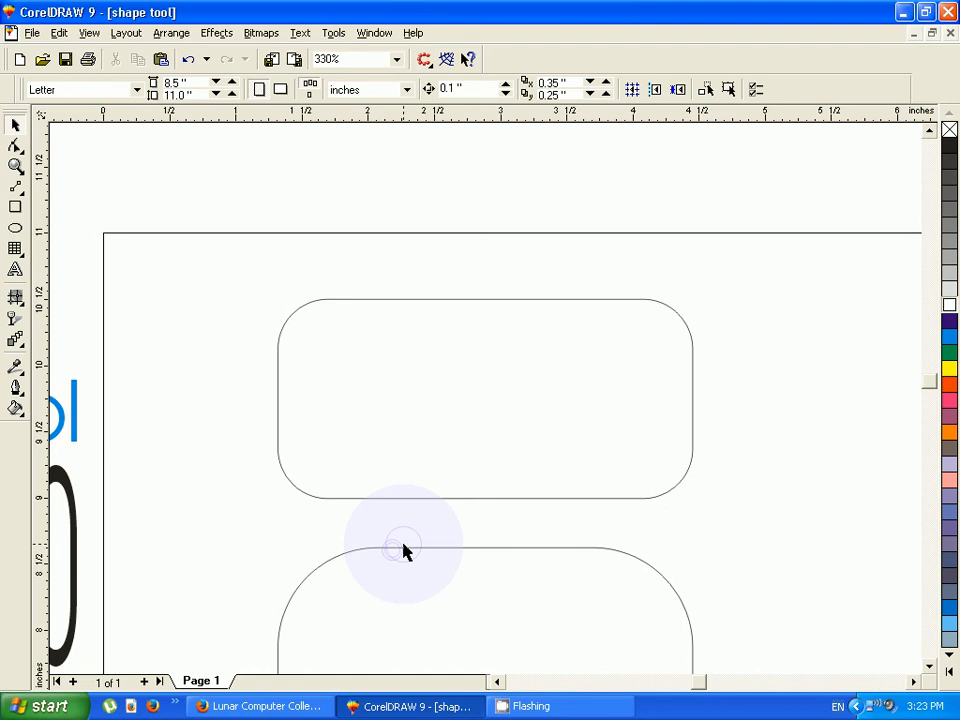
{"action": "left_click", "coordinate": [404, 546]}
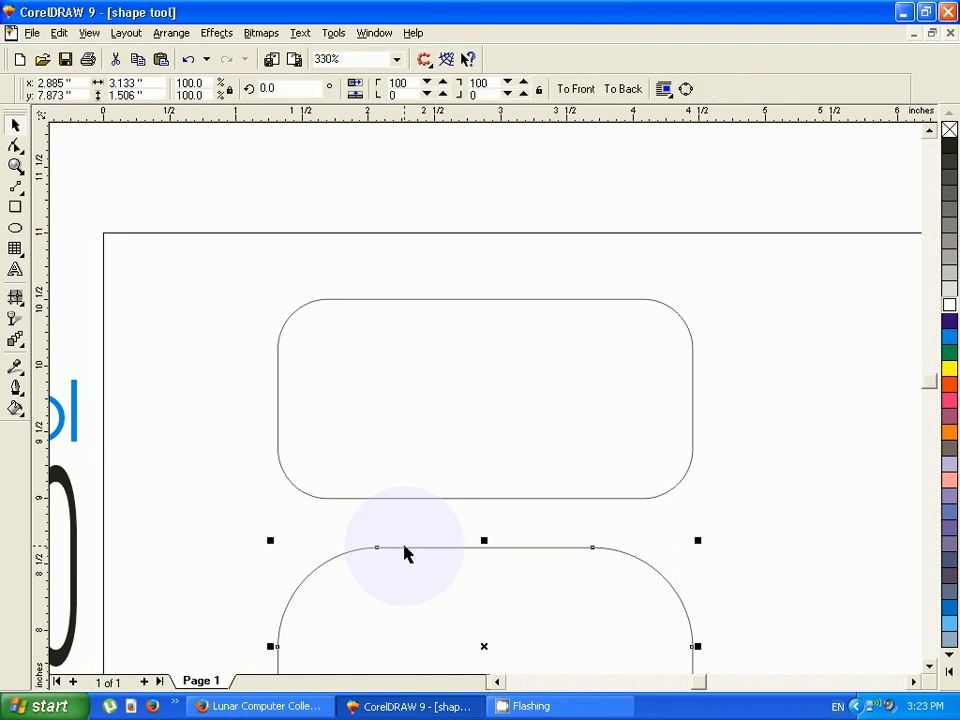
{"action": "key", "text": "shift+F2"}
{"action": "left_click", "coordinate": [301, 217]}
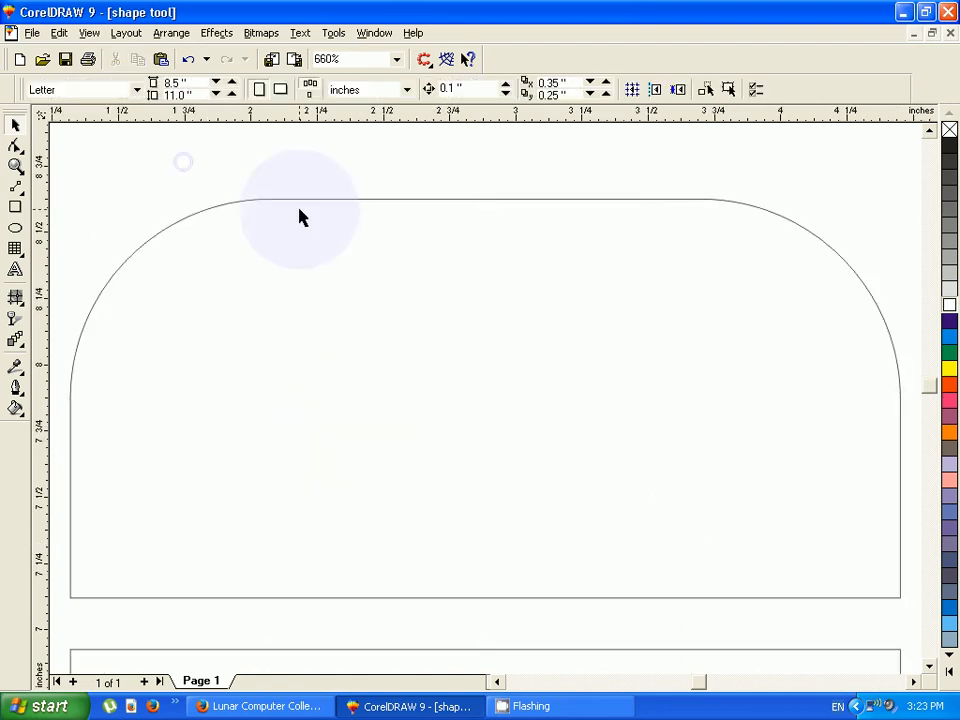
{"action": "left_click", "coordinate": [311, 198]}
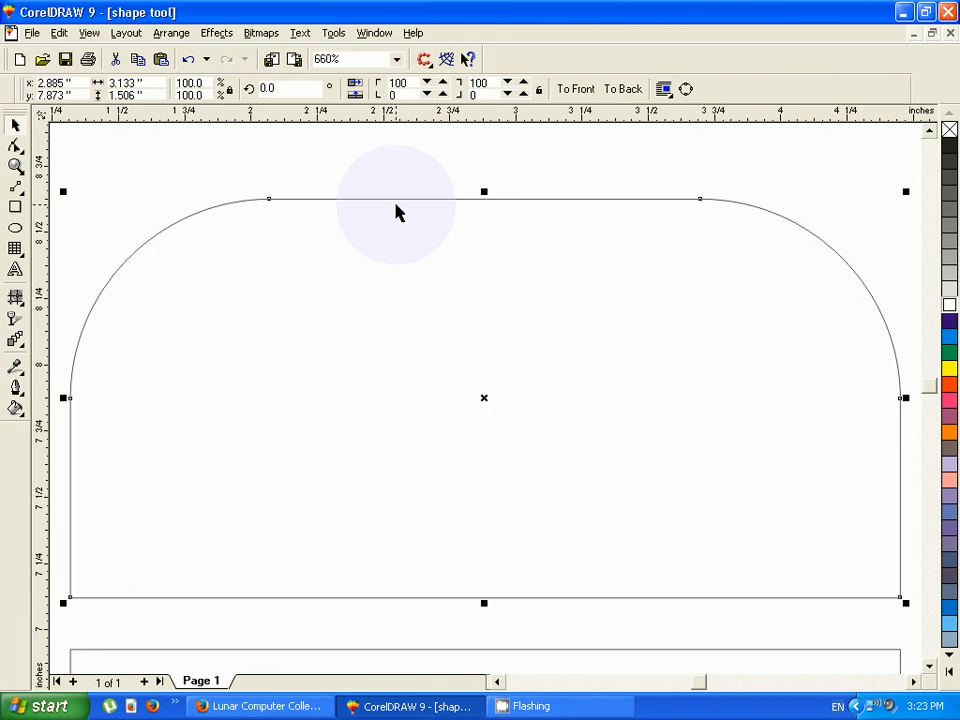
{"action": "left_click", "coordinate": [186, 168]}
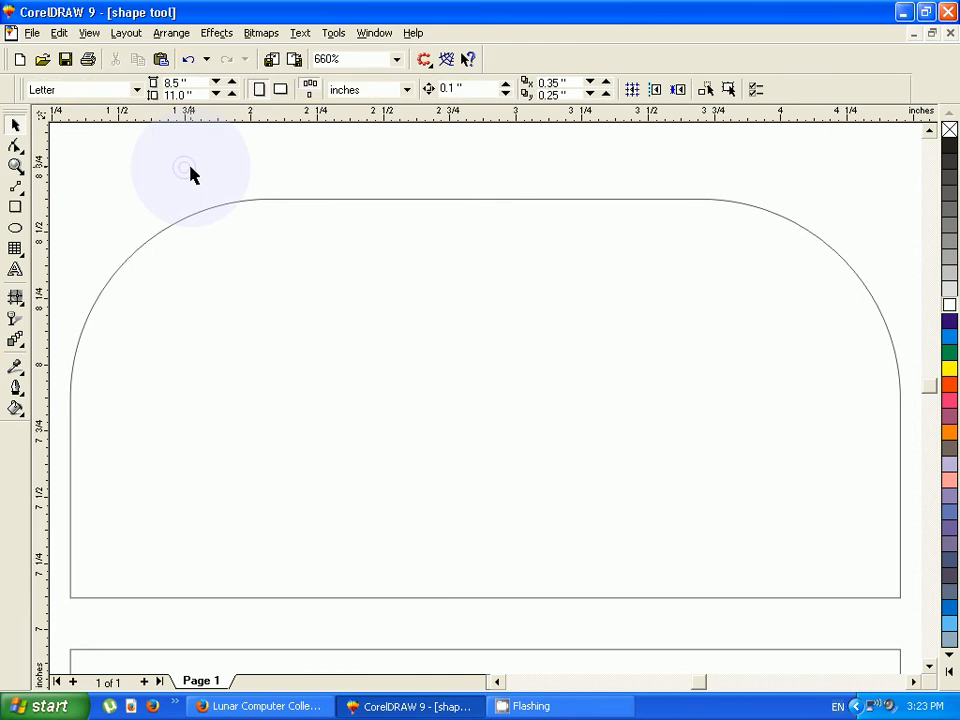
- Select the third rectangle in the column and fit it in view
{"action": "left_click", "coordinate": [929, 666]}
{"action": "left_click", "coordinate": [928, 667]}
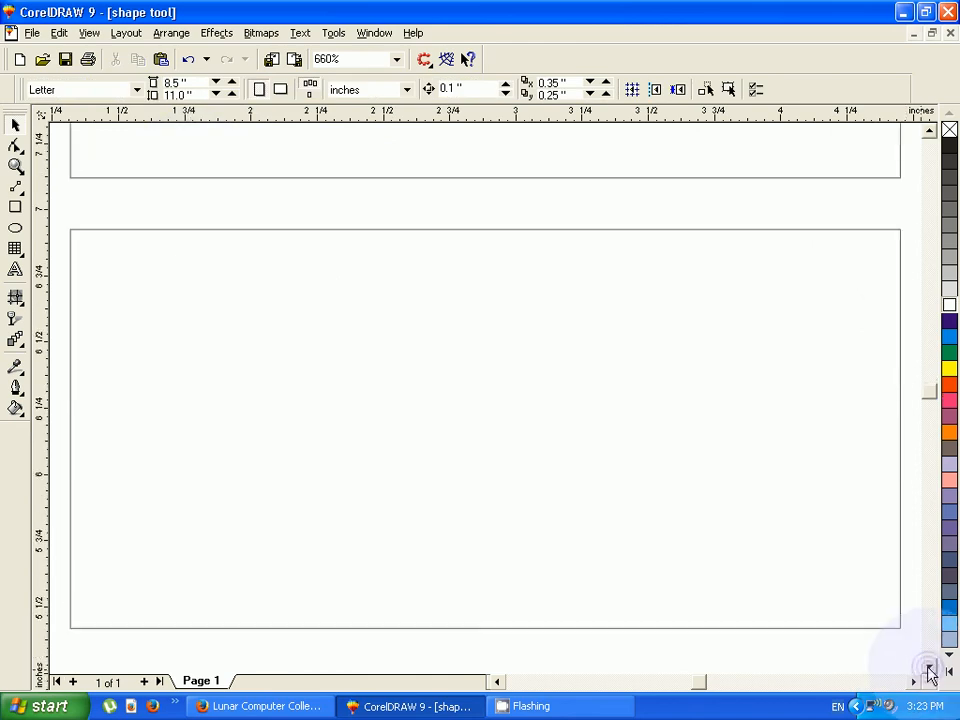
{"action": "left_click", "coordinate": [614, 637]}
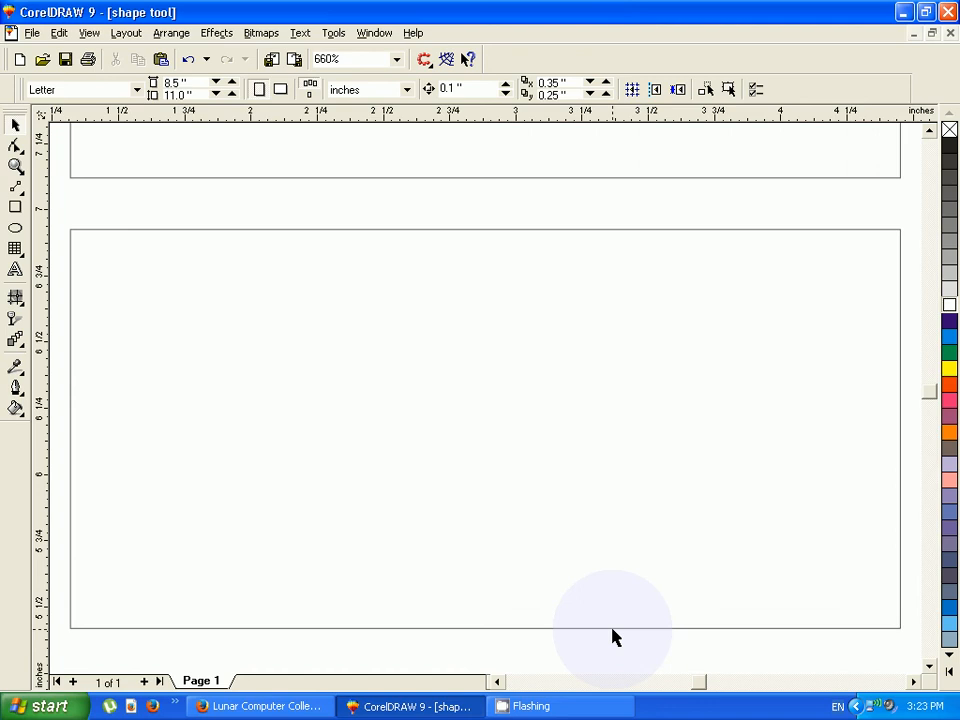
{"action": "left_click", "coordinate": [614, 630]}
{"action": "scroll", "coordinate": [614, 636], "scroll_direction": "down", "scroll_amount": 1}
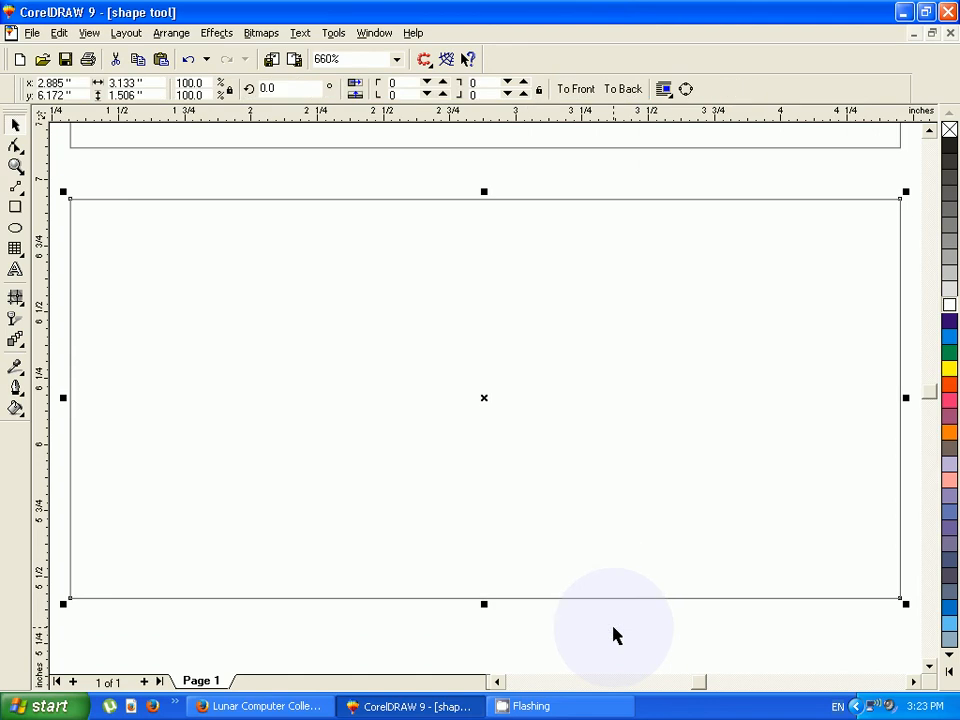
- Draw a diagonal line about 0.76 inches wide and high across the third rectangle's upper-left corner, and delete it
{"action": "left_click", "coordinate": [16, 147]}
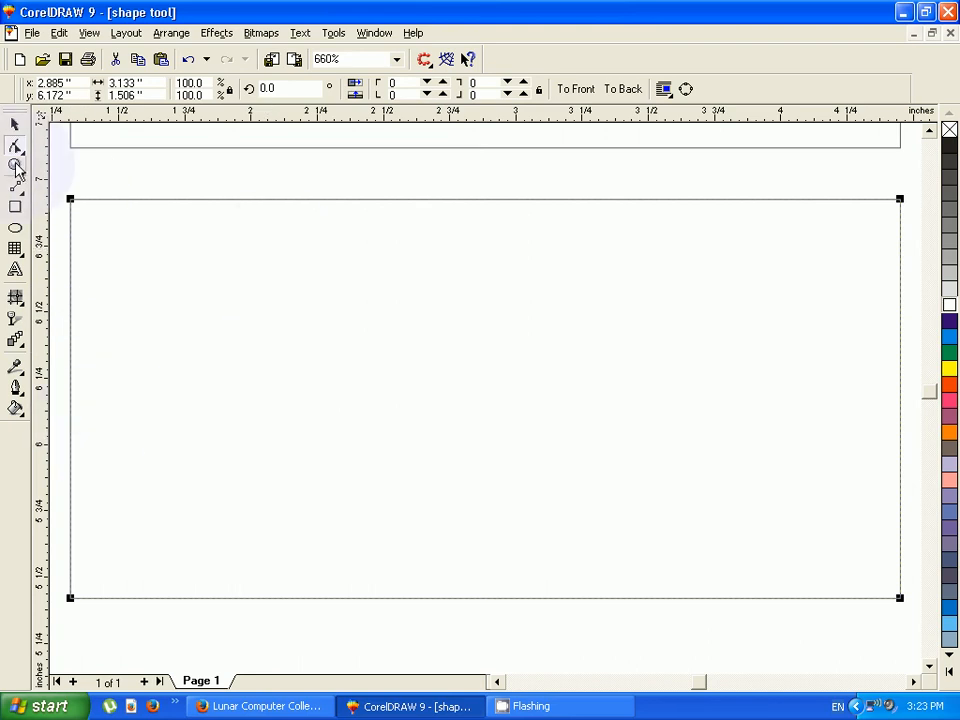
{"action": "left_click", "coordinate": [18, 190]}
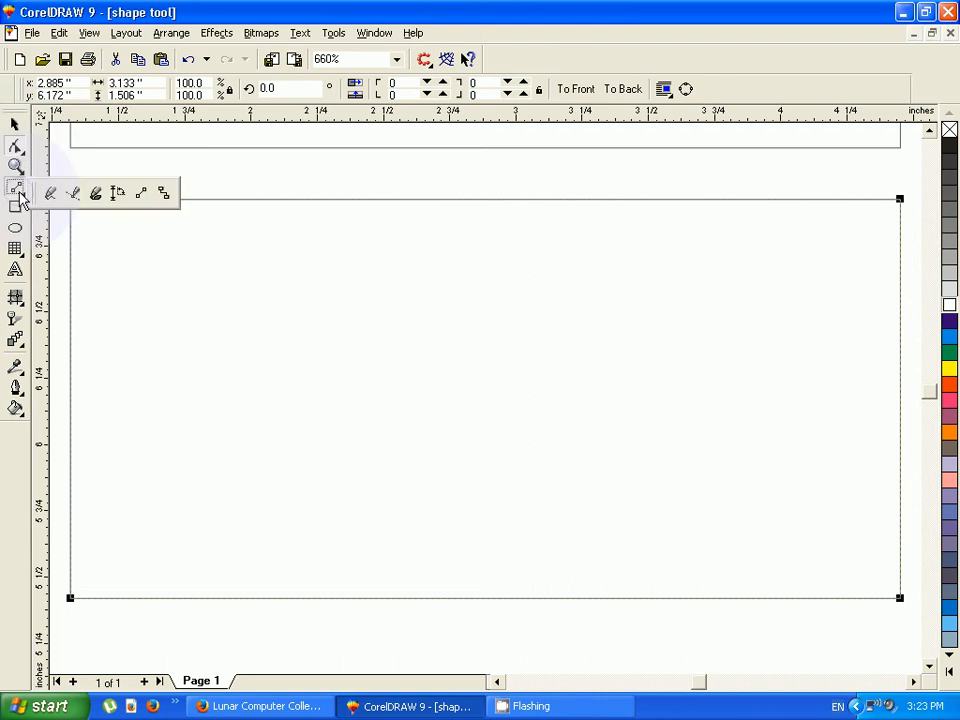
{"action": "left_click", "coordinate": [50, 193]}
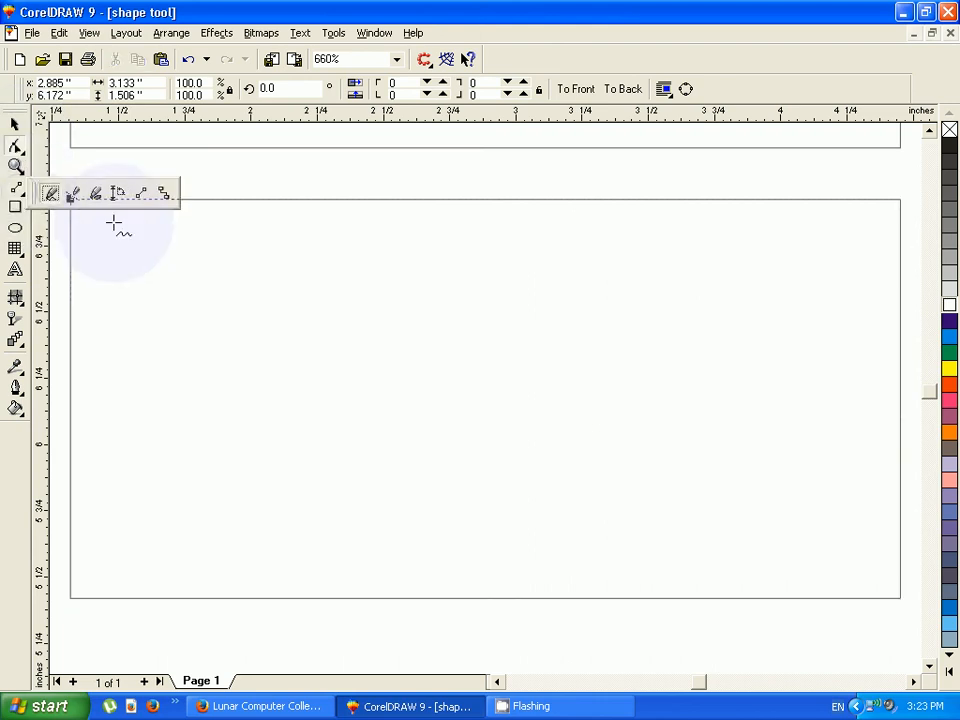
{"action": "left_click", "coordinate": [263, 200]}
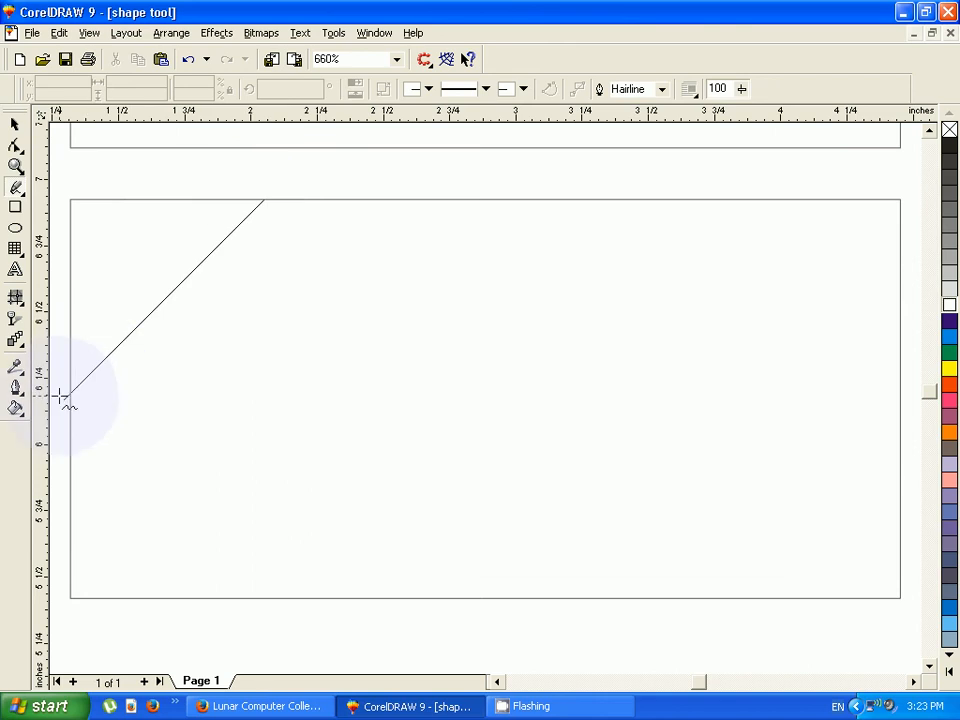
{"action": "left_click", "coordinate": [62, 398]}
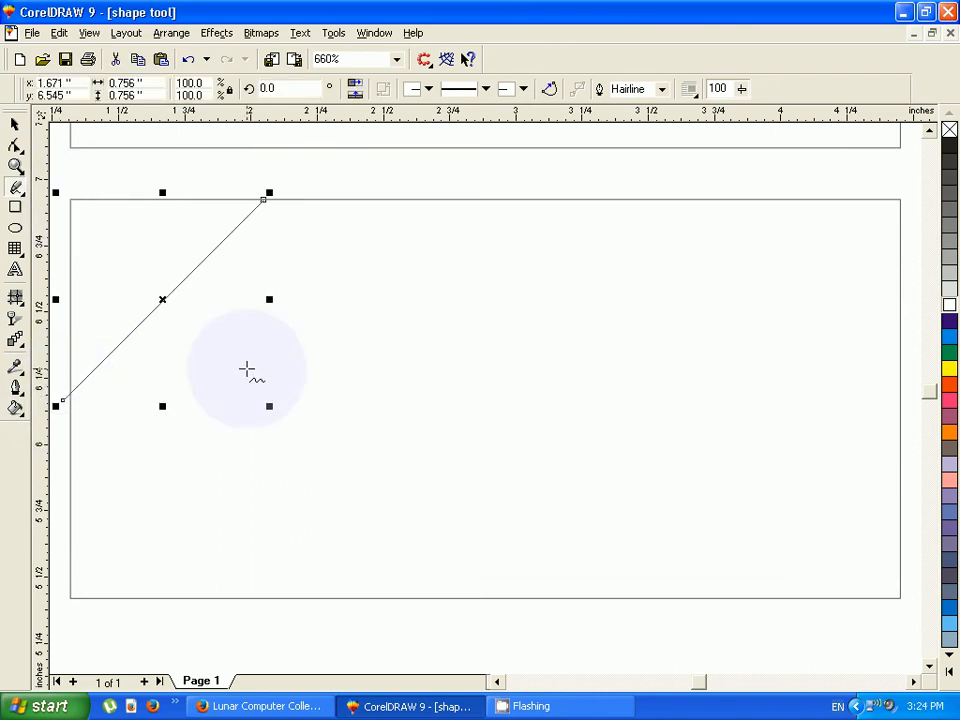
{"action": "key", "text": "Delete"}
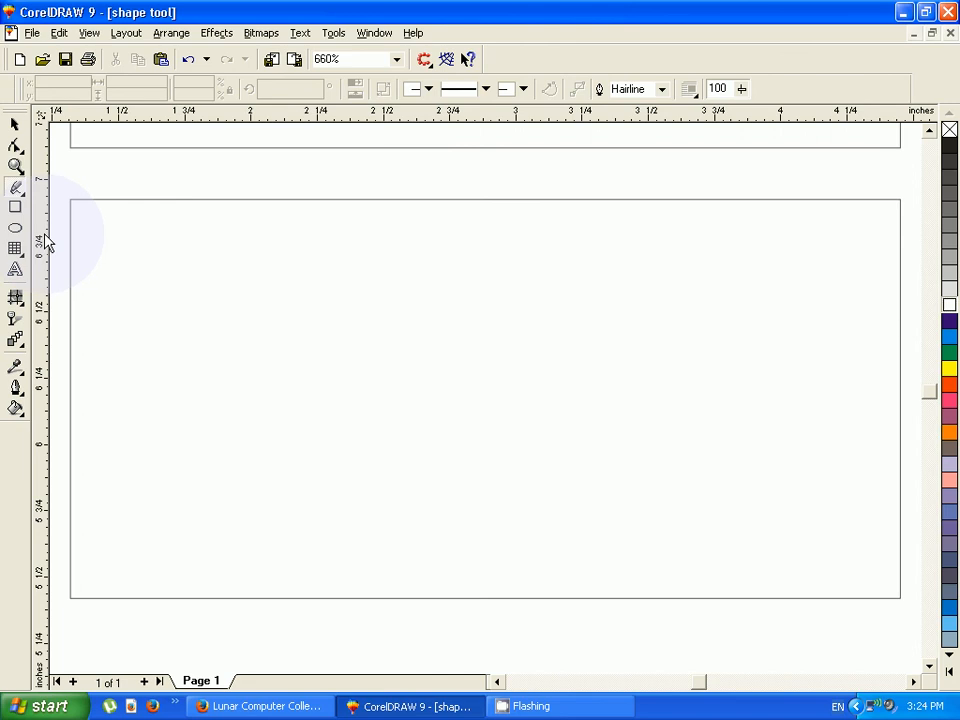
{"action": "key", "text": "space"}
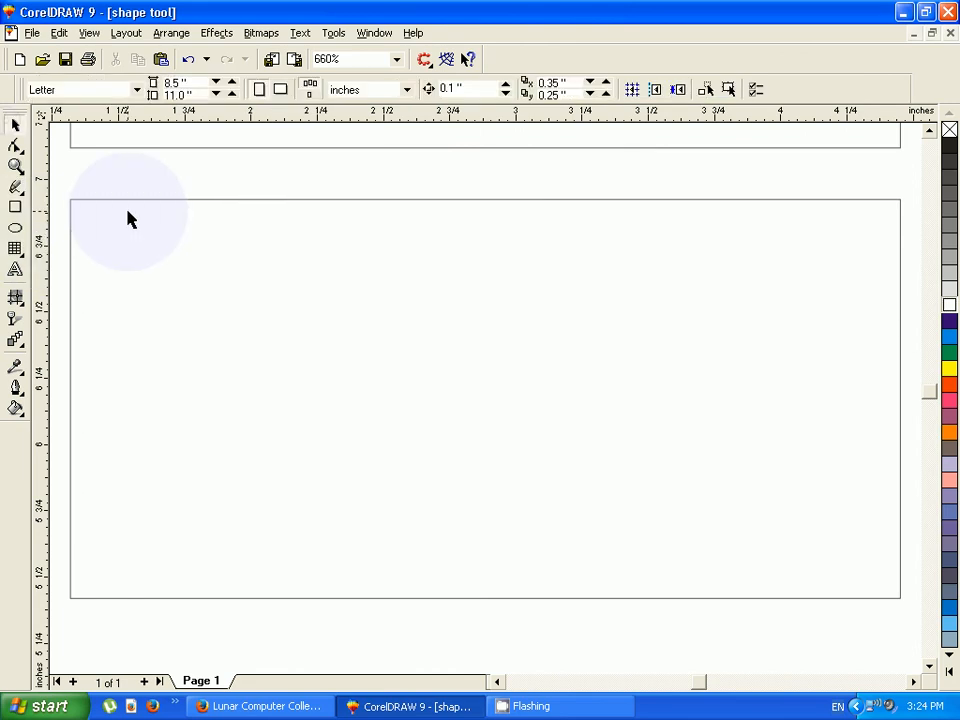
- Convert the third rectangle to curves so its nodes can be edited with the Shape Tool
{"action": "left_click", "coordinate": [108, 198]}
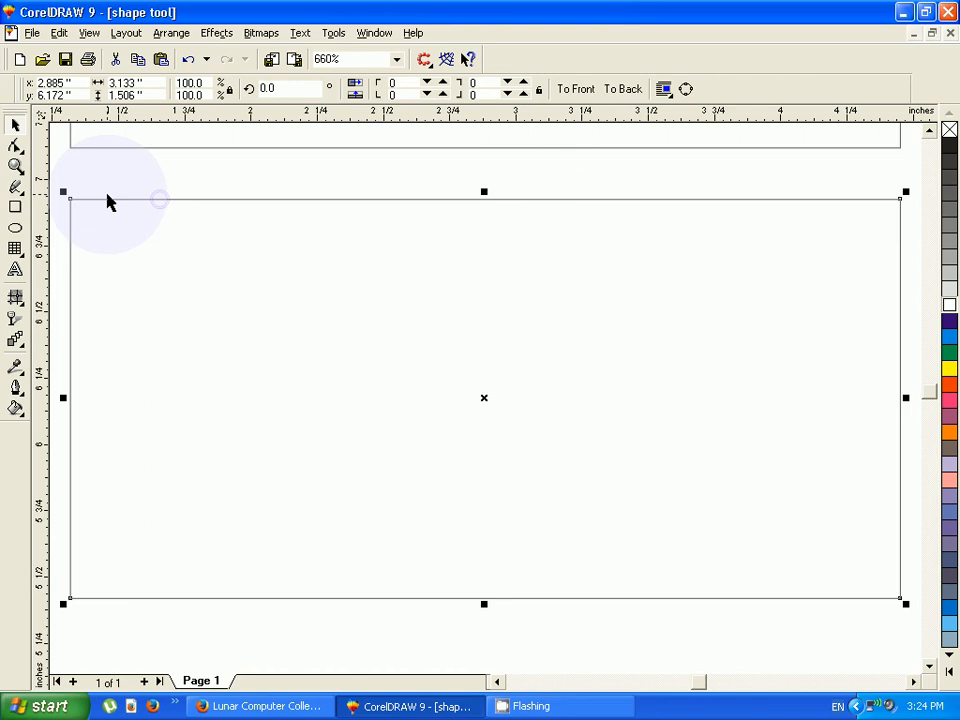
{"action": "left_click", "coordinate": [16, 147]}
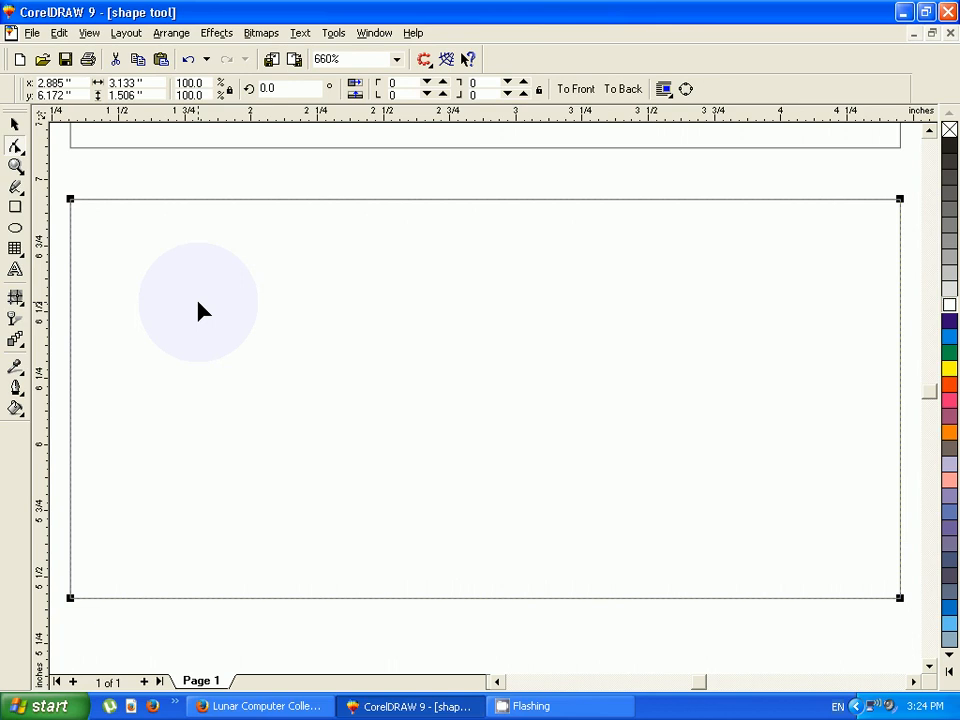
{"action": "key", "text": "ctrl+q"}
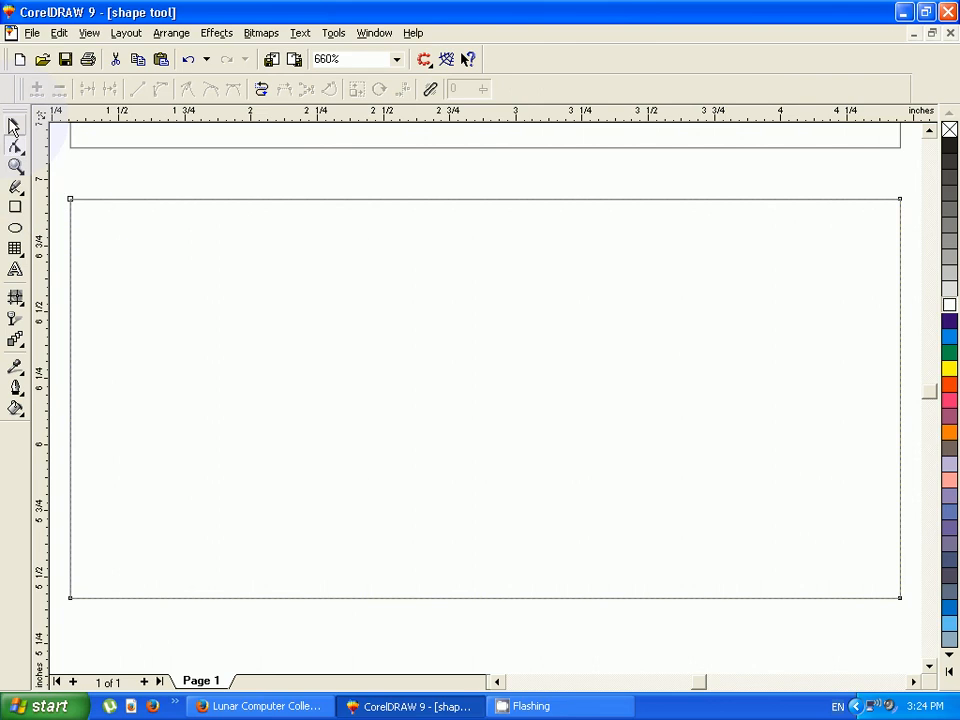
- Move the third shape's upper-left corner node inward to about 2.6 inches horizontally and 6 inches vertically on the rulers
{"action": "left_click", "coordinate": [13, 125]}
{"action": "key", "text": "F10"}
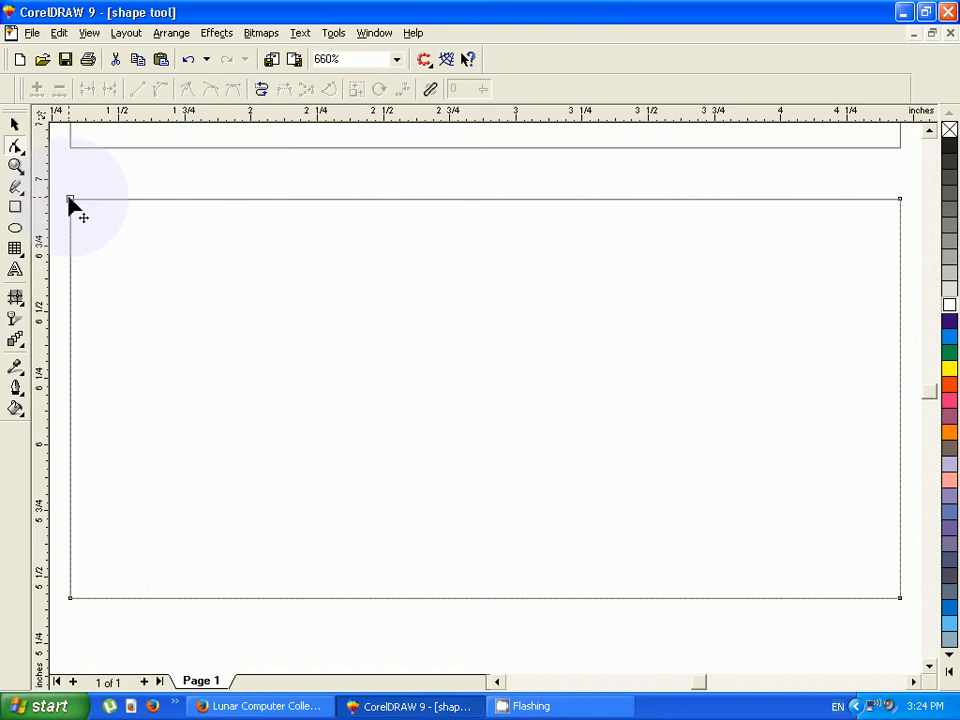
{"action": "left_click_drag", "start_coordinate": [69, 199], "coordinate": [398, 446]}
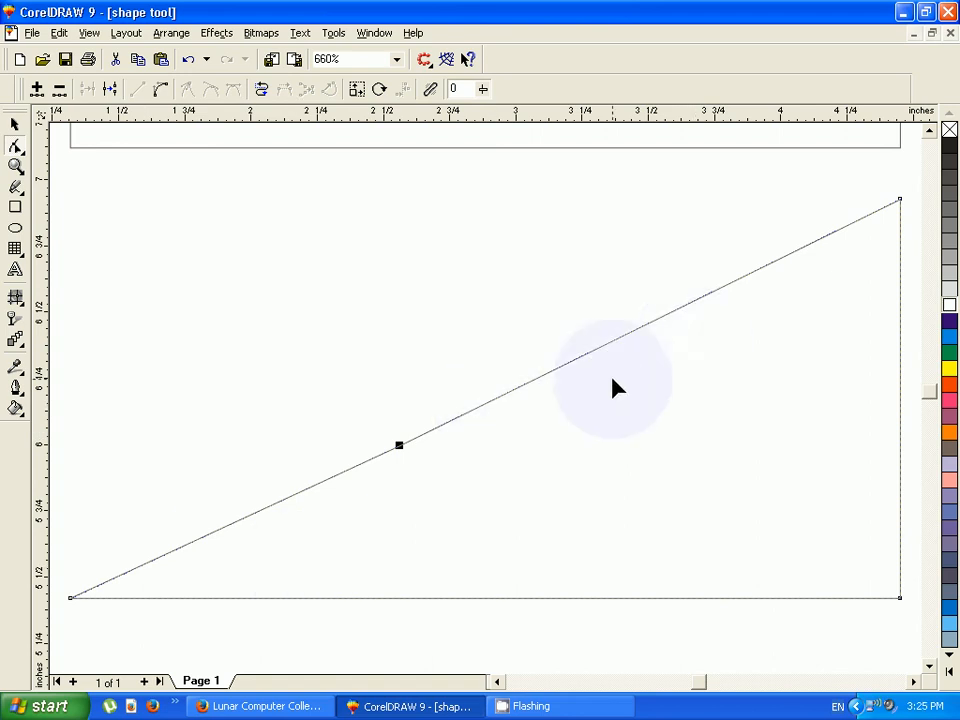
- Add a node midway along the upper slanted edge and move it up to about 3.3 inches horizontally and 6.8 inches vertically
{"action": "left_click", "coordinate": [643, 327]}
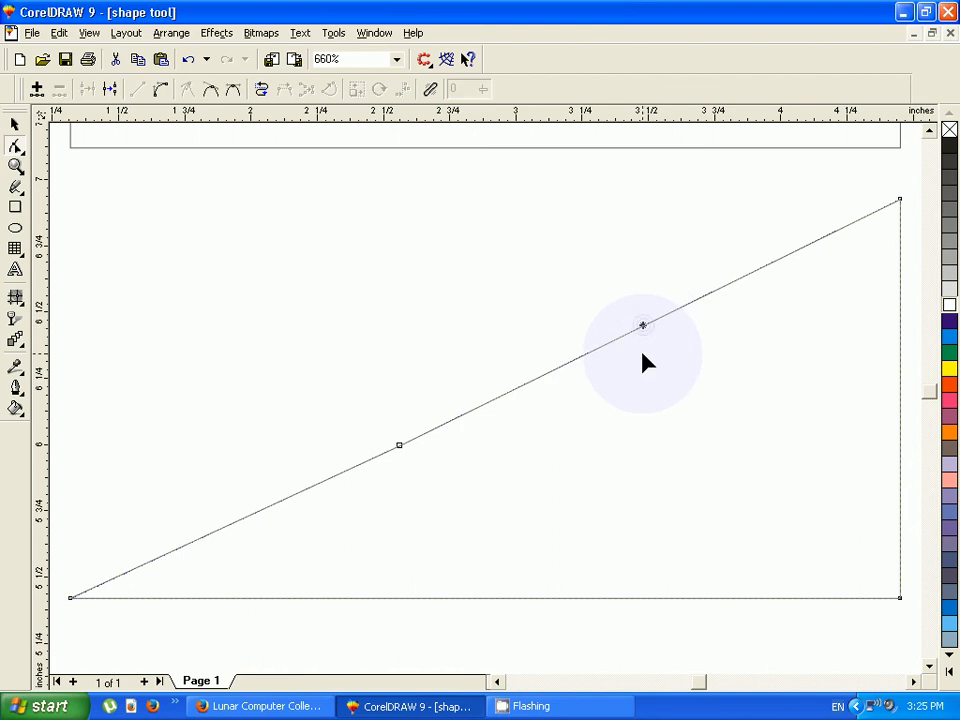
{"action": "left_click", "coordinate": [36, 89]}
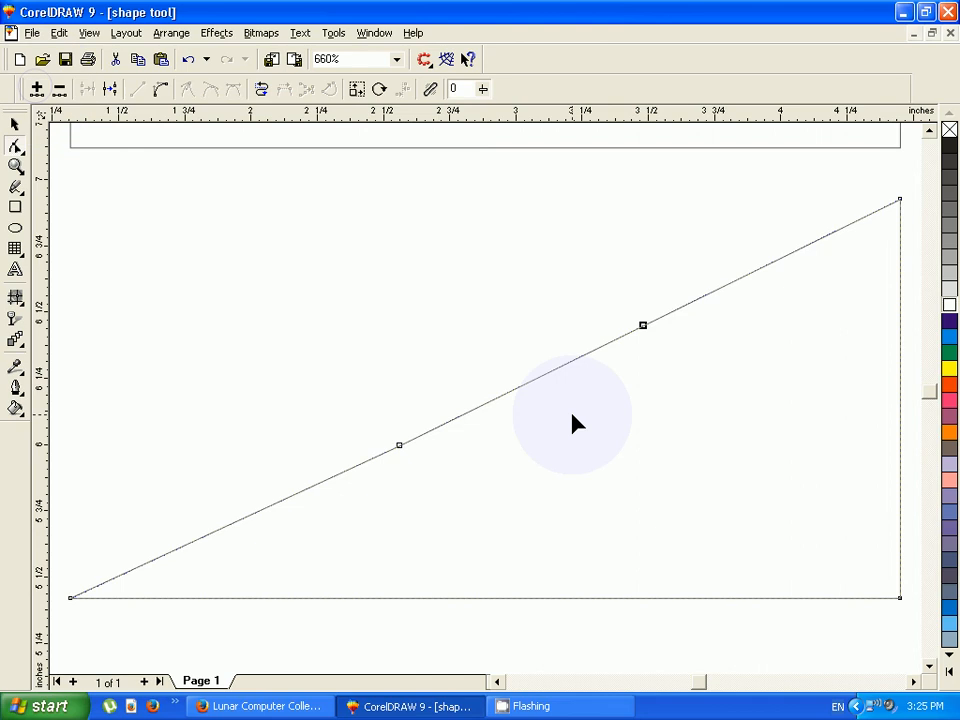
{"action": "left_click_drag", "start_coordinate": [643, 326], "coordinate": [601, 231]}
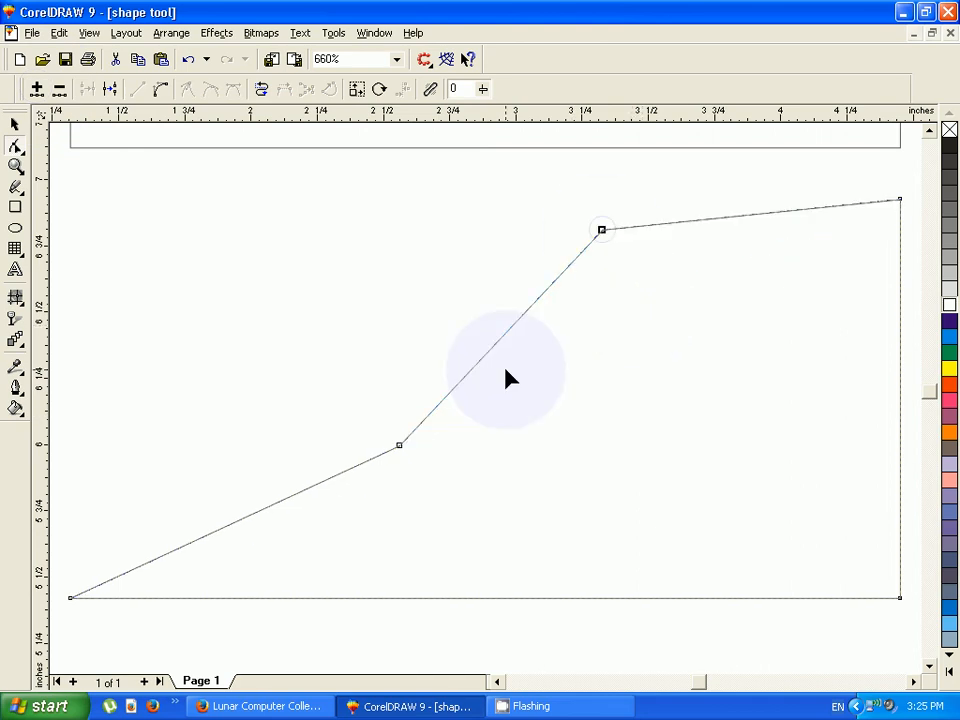
- Add a node midway along the lower slanted edge and move it to about 1.95 inches horizontally and 5.6 inches vertically
{"action": "left_click", "coordinate": [222, 528]}
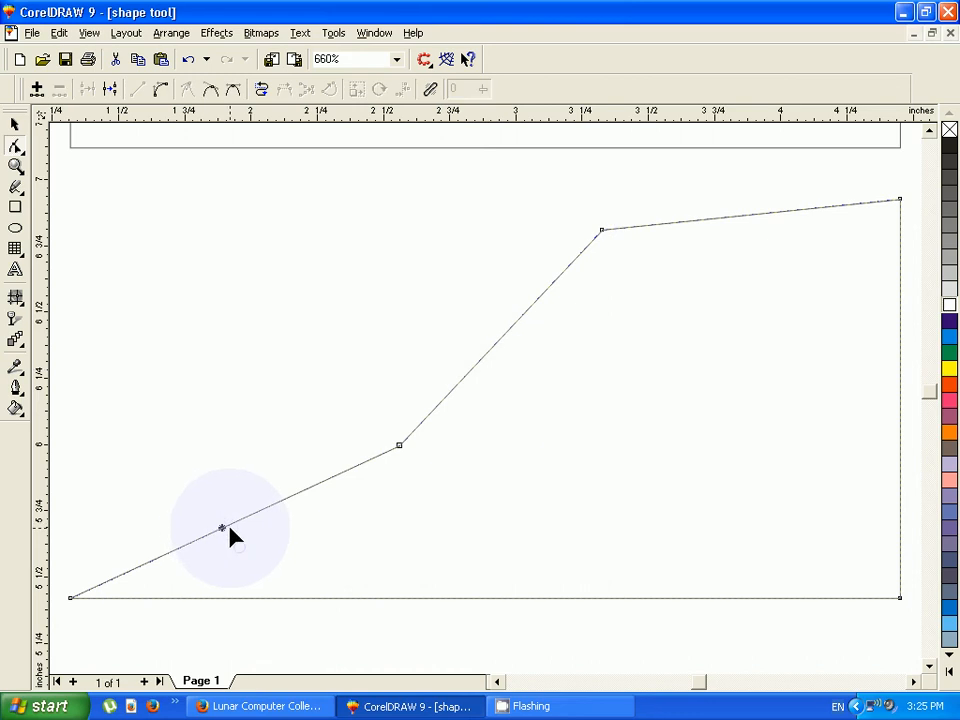
{"action": "double_click", "coordinate": [222, 530]}
{"action": "left_click_drag", "start_coordinate": [221, 528], "coordinate": [239, 556]}
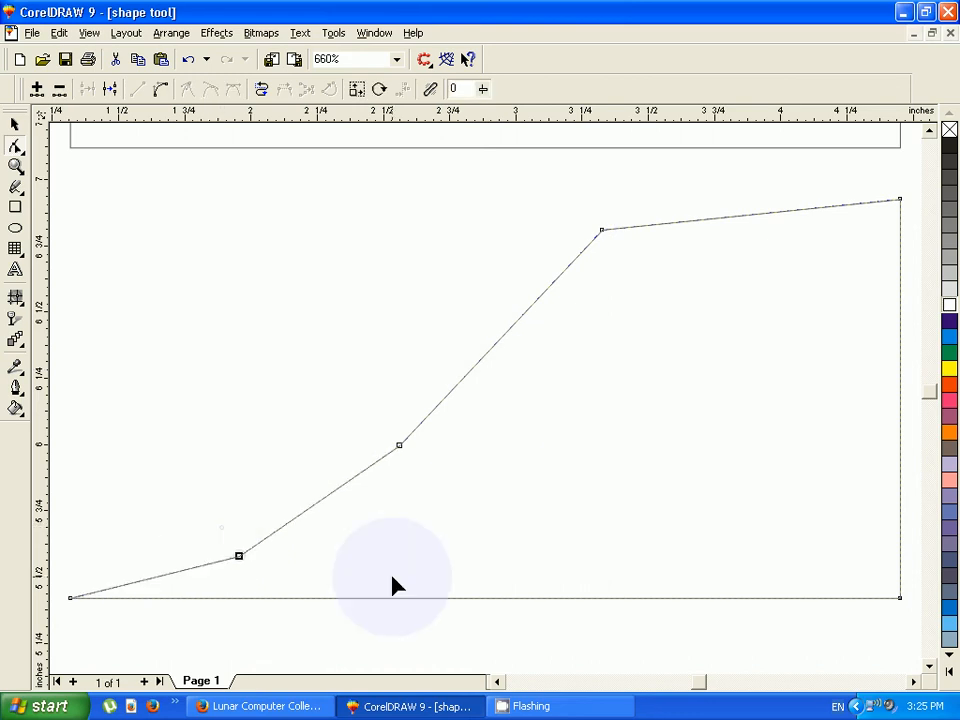
- Raise the middle node to about 6.1 inches vertically, and add a node above it at about 2.9 inches horizontally and 6.5 inches vertically
{"action": "left_click", "coordinate": [399, 445]}
{"action": "left_click_drag", "start_coordinate": [400, 446], "coordinate": [396, 415]}
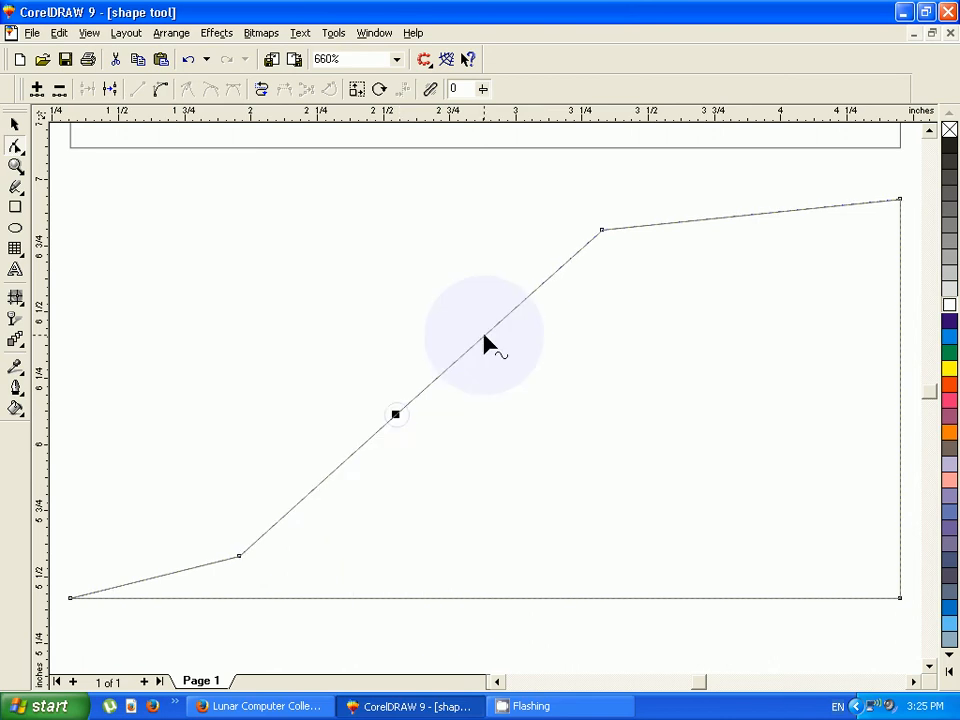
{"action": "double_click", "coordinate": [484, 336]}
{"action": "left_click_drag", "start_coordinate": [484, 336], "coordinate": [483, 319]}
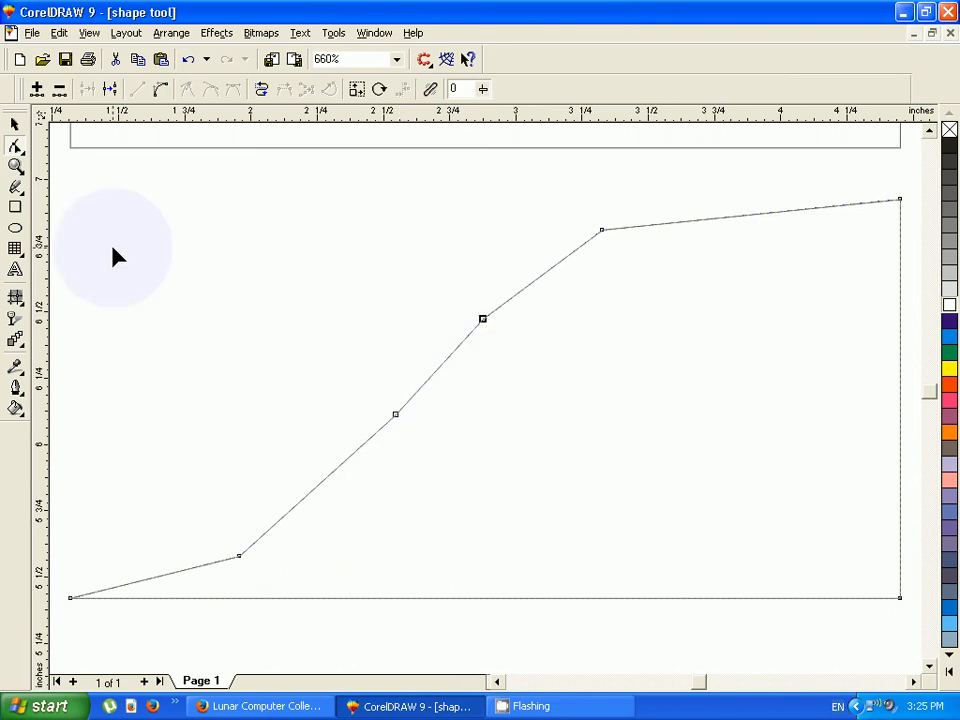
- Convert the segment below the new node to a curve, bend it into an S, and lower its bottom node to about 5.75 inches vertically
{"action": "left_click", "coordinate": [159, 90]}
{"action": "left_click", "coordinate": [455, 375]}
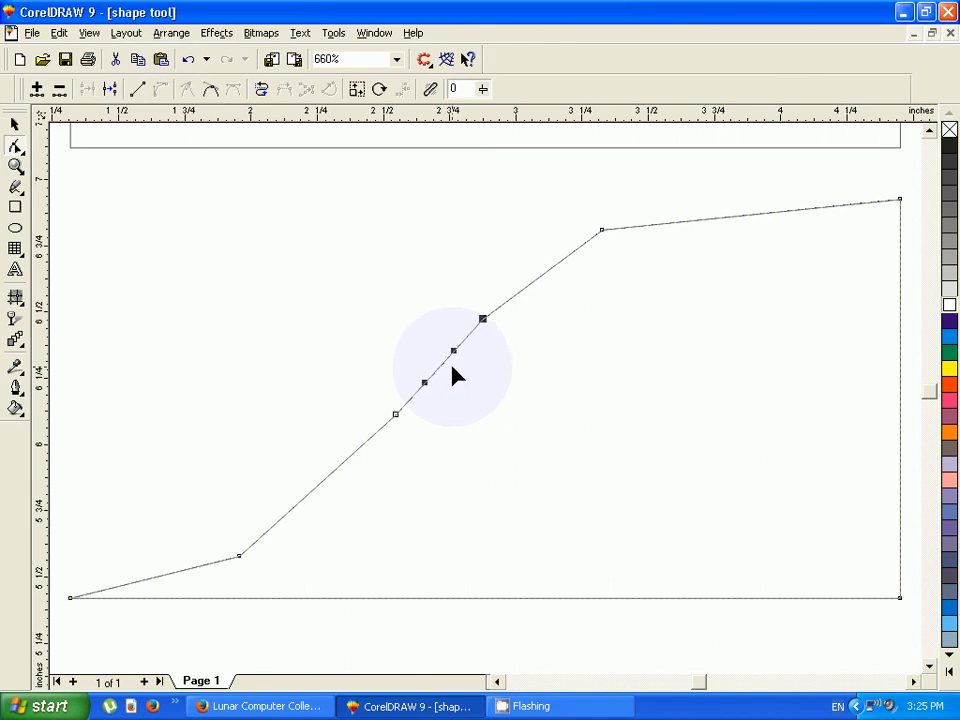
{"action": "left_click", "coordinate": [454, 351]}
{"action": "left_click_drag", "start_coordinate": [454, 352], "coordinate": [669, 411]}
{"action": "left_click", "coordinate": [393, 419]}
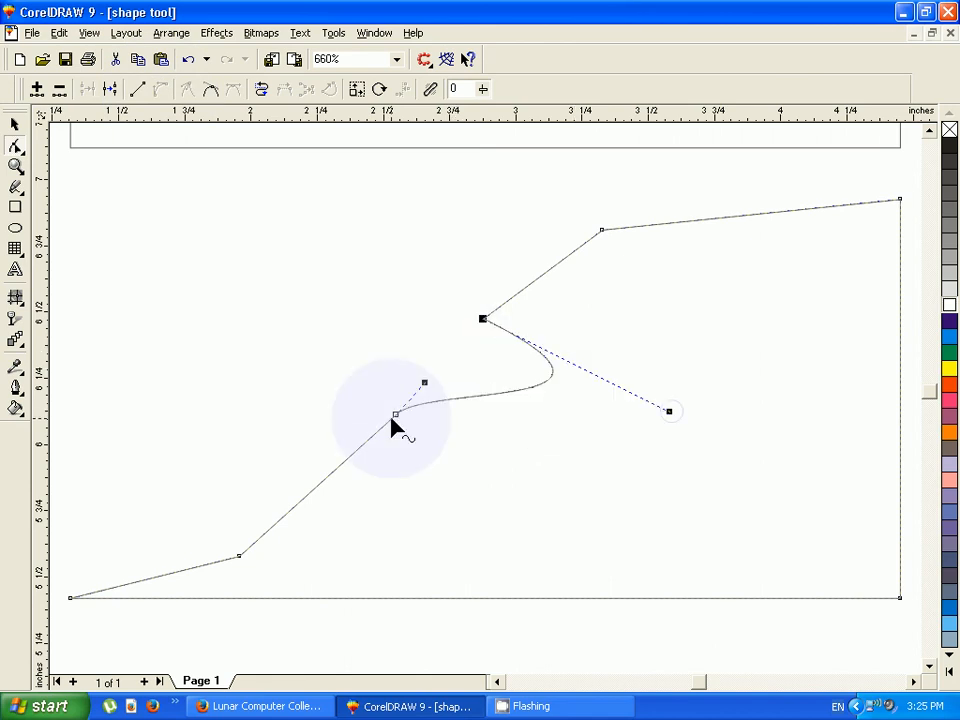
{"action": "left_click_drag", "start_coordinate": [392, 420], "coordinate": [215, 393]}
{"action": "left_click", "coordinate": [423, 478]}
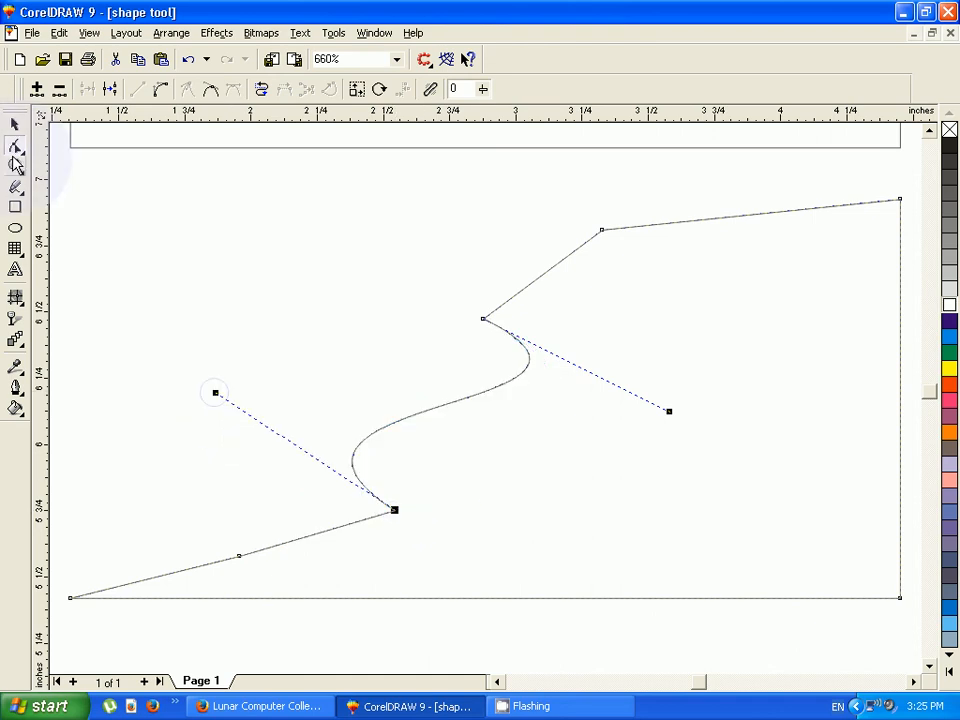
- Deselect the shape with the Pick Tool to view its S-curved edge, and reselect it
{"action": "left_click", "coordinate": [15, 125]}
{"action": "left_click", "coordinate": [82, 200]}
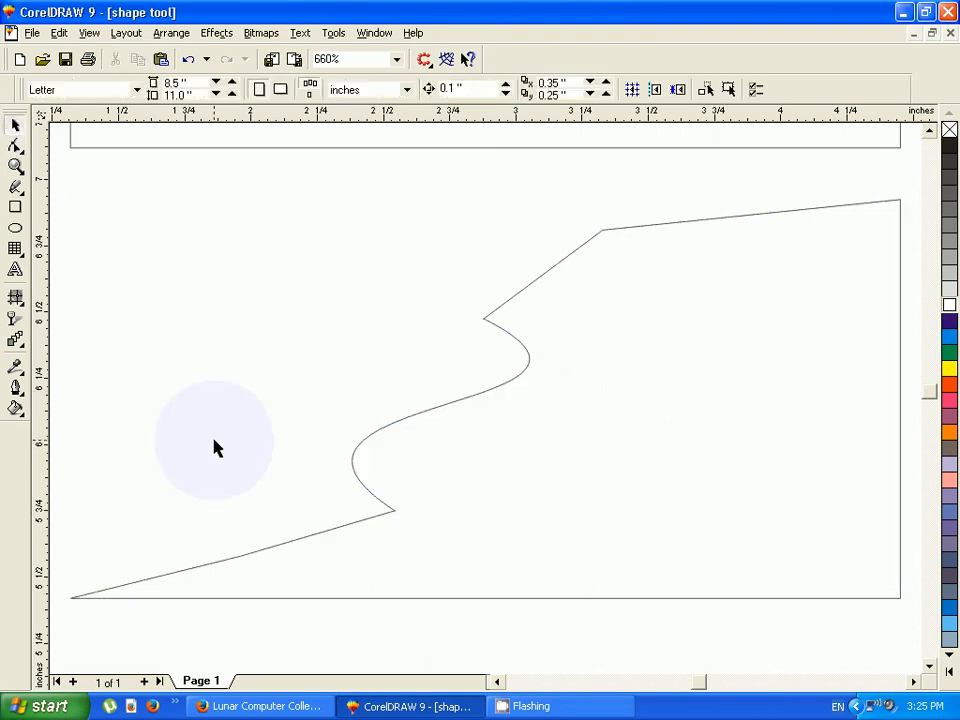
{"action": "left_click", "coordinate": [381, 517]}
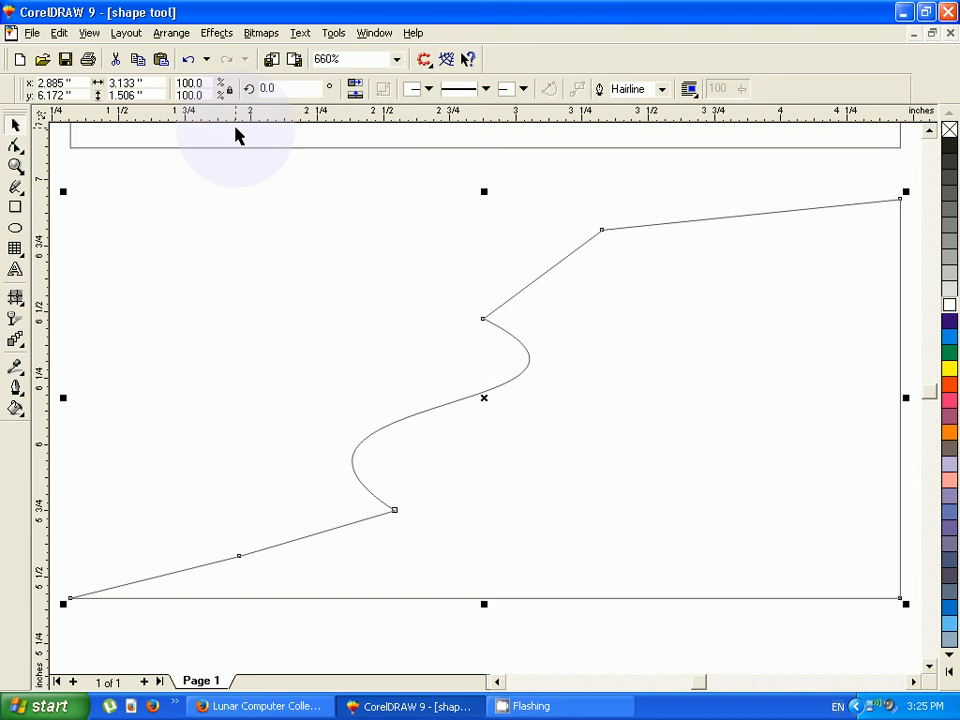
- Make the S-curve's upper node smooth with the Shape Tool, and change it back to a cusp
{"action": "left_click", "coordinate": [16, 147]}
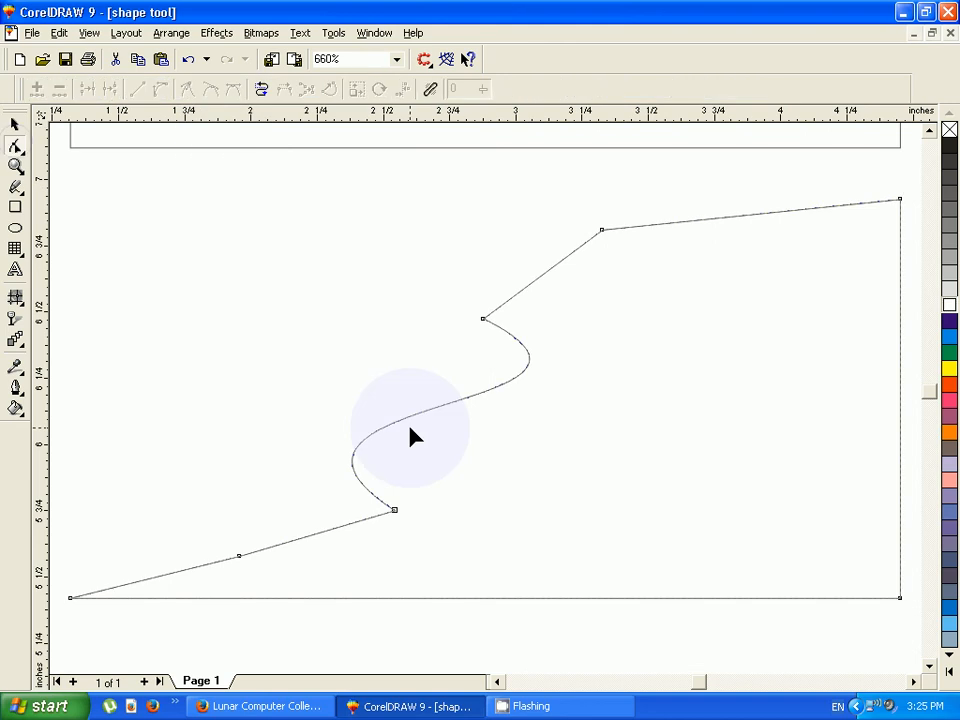
{"action": "left_click", "coordinate": [429, 411]}
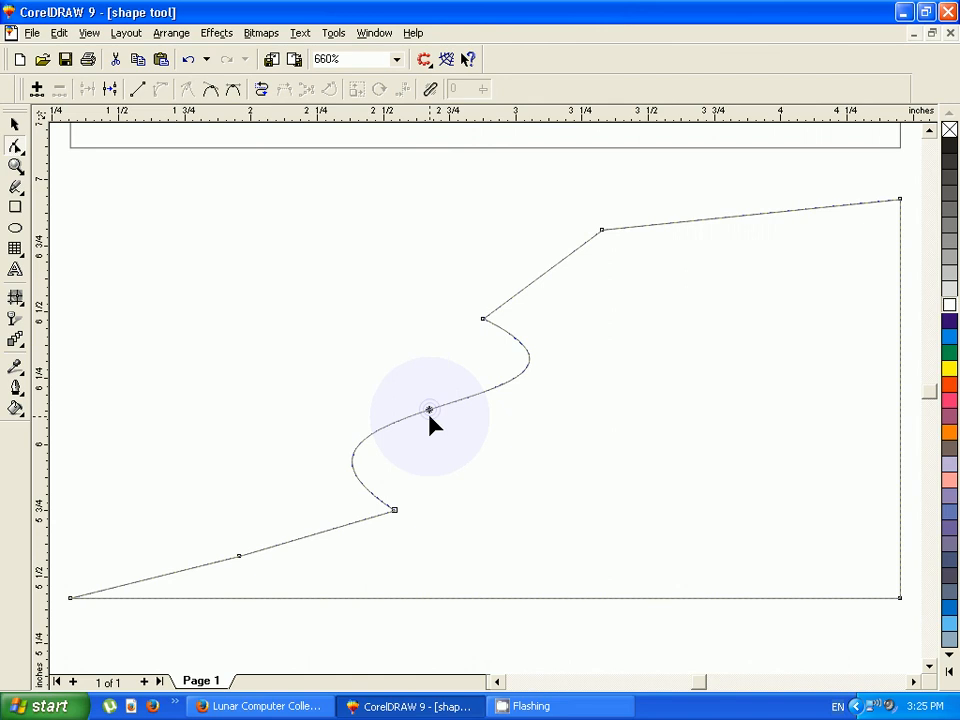
{"action": "left_click", "coordinate": [233, 91]}
{"action": "left_click", "coordinate": [213, 92]}
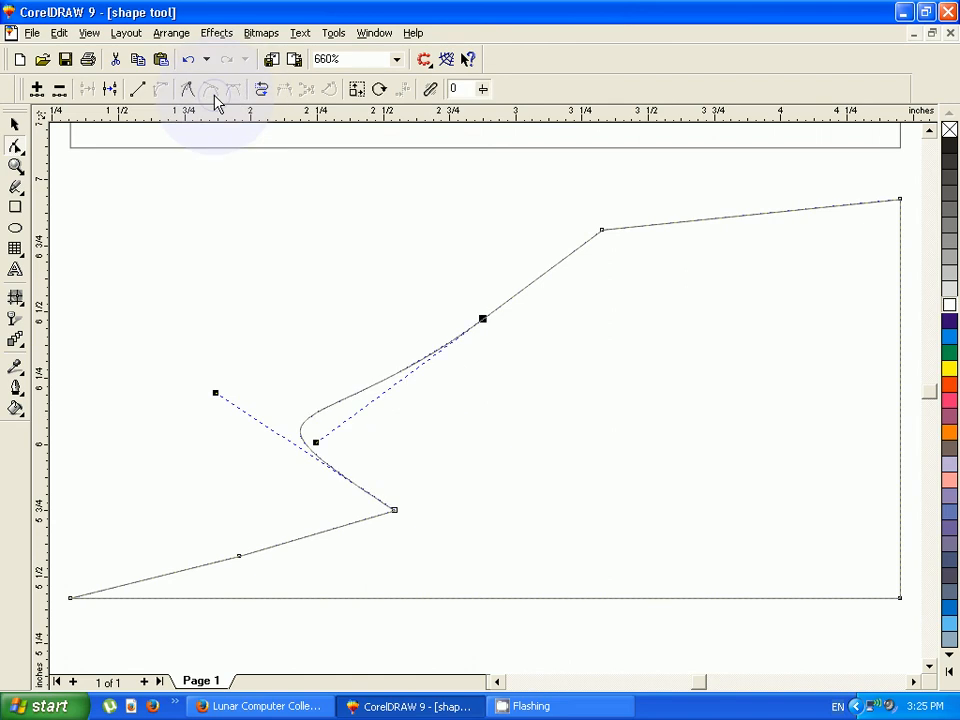
{"action": "left_click", "coordinate": [188, 92]}
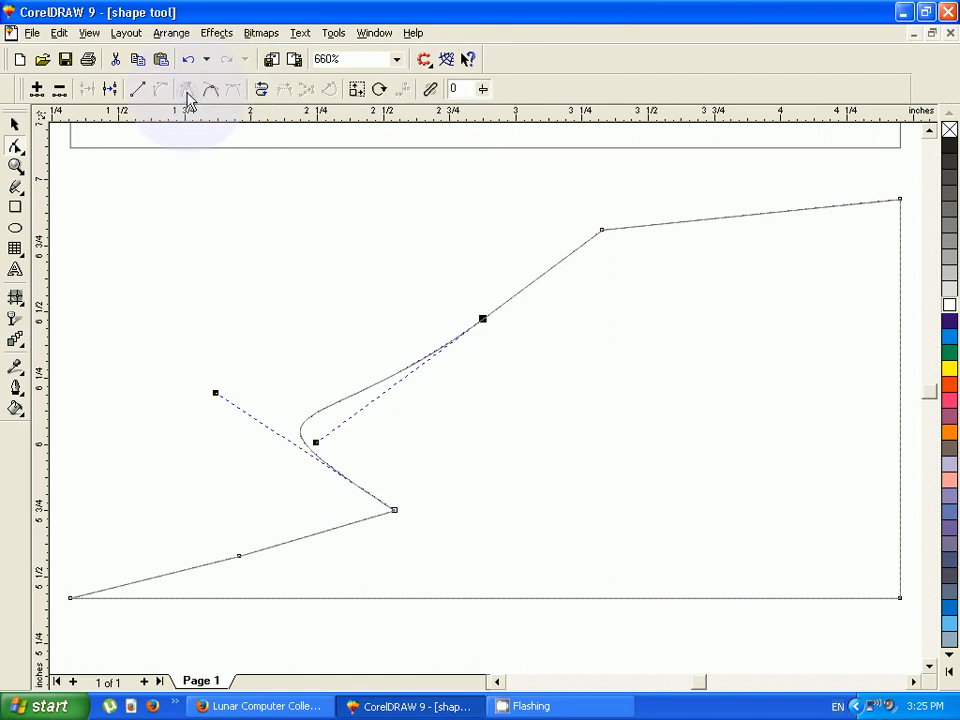
- Convert the curved segment to a straight line and break the outline at its upper node
{"action": "left_click", "coordinate": [138, 91]}
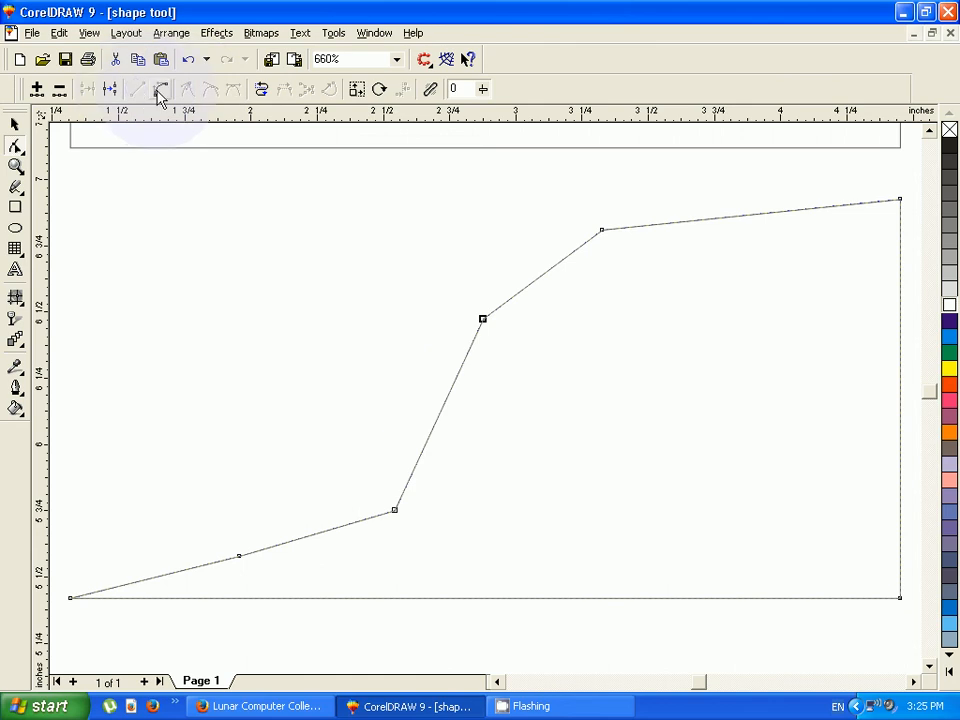
{"action": "left_click", "coordinate": [160, 91]}
{"action": "left_click", "coordinate": [138, 91]}
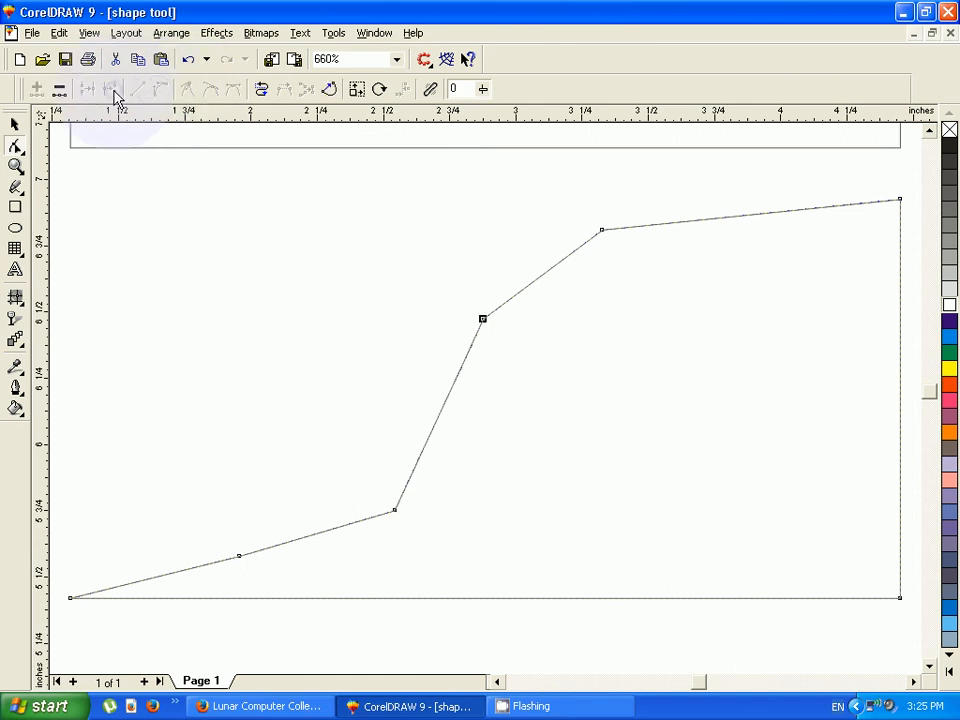
- Delete the nodes at the break to open a gap in the shape's outline
{"action": "left_click", "coordinate": [64, 90]}
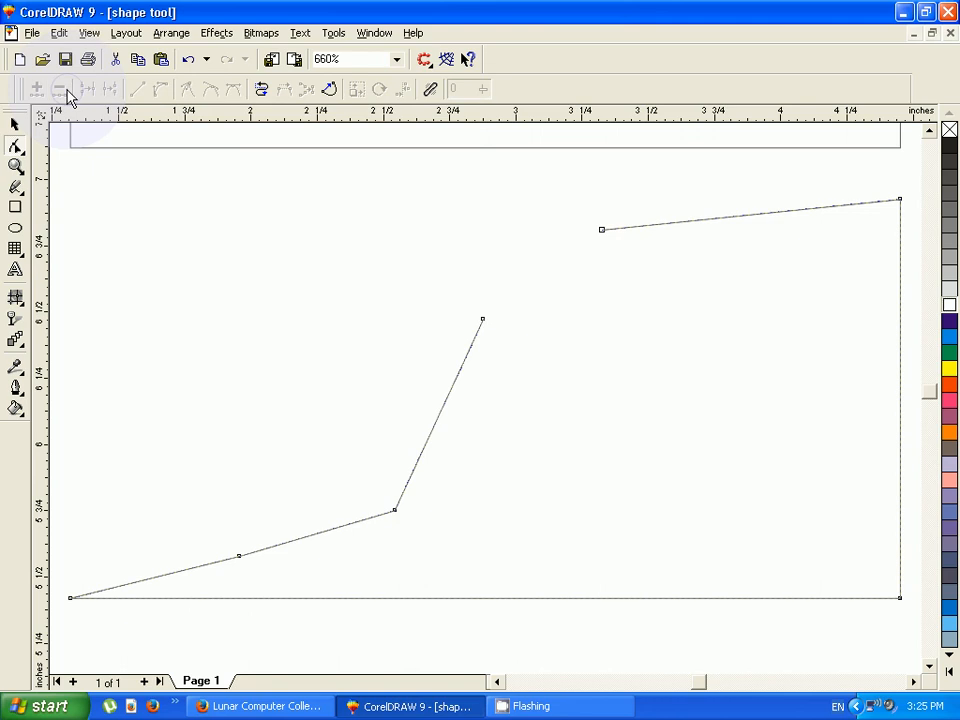
{"action": "key", "text": "ctrl+z"}
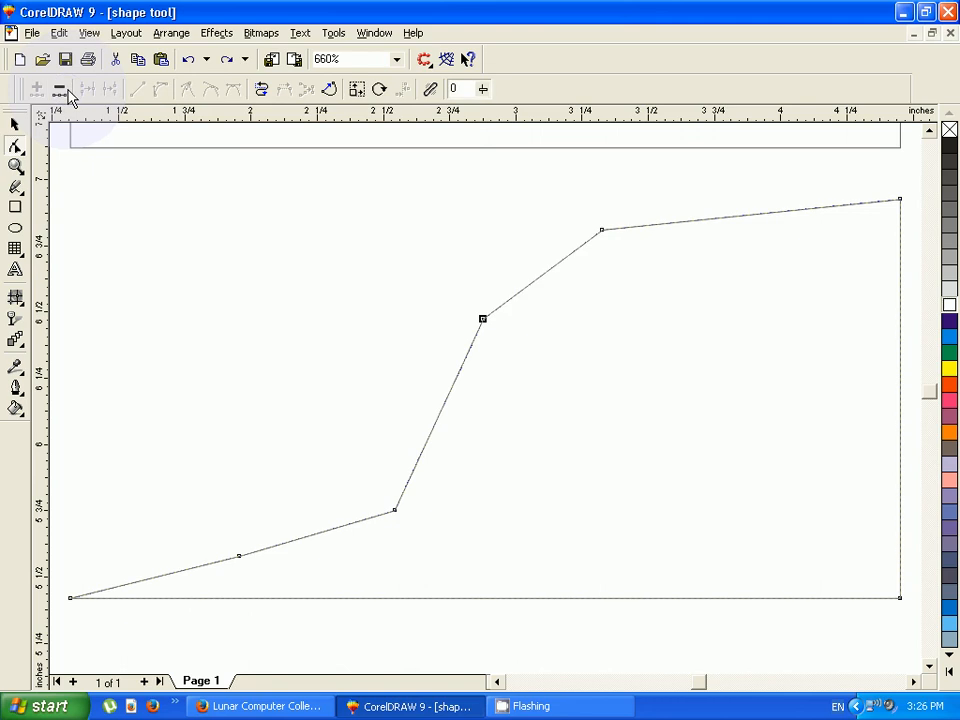
{"action": "left_click", "coordinate": [462, 315]}
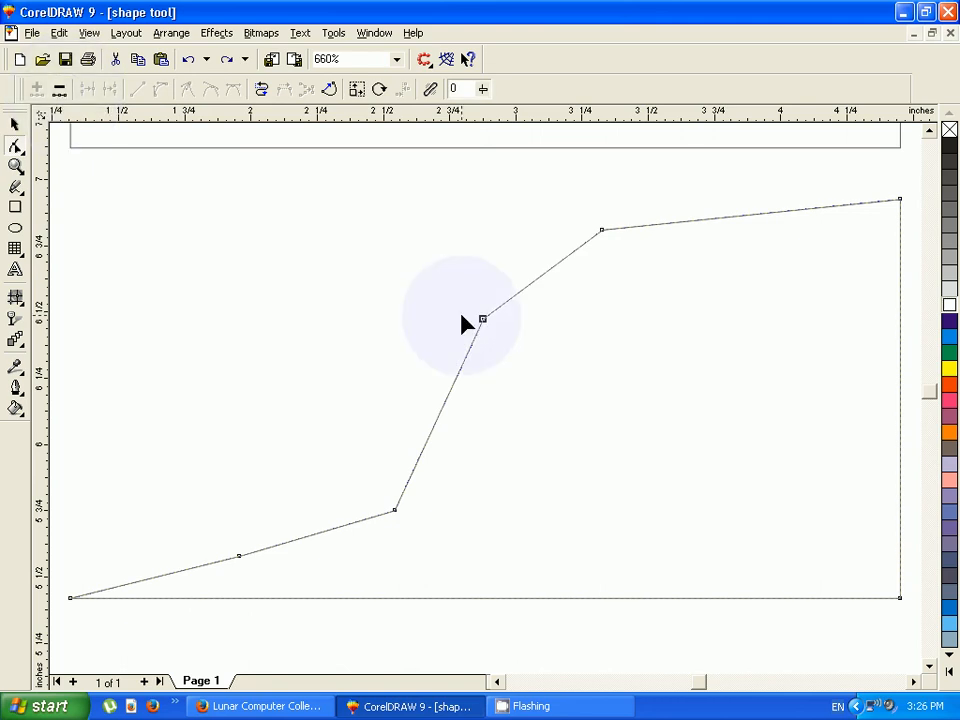
{"action": "mouse_move", "coordinate": [480, 316]}
{"action": "left_mouse_down"}
{"action": "mouse_move", "coordinate": [503, 345]}
{"action": "mouse_move", "coordinate": [483, 330]}
{"action": "left_mouse_up"}
{"action": "double_click", "coordinate": [483, 320]}
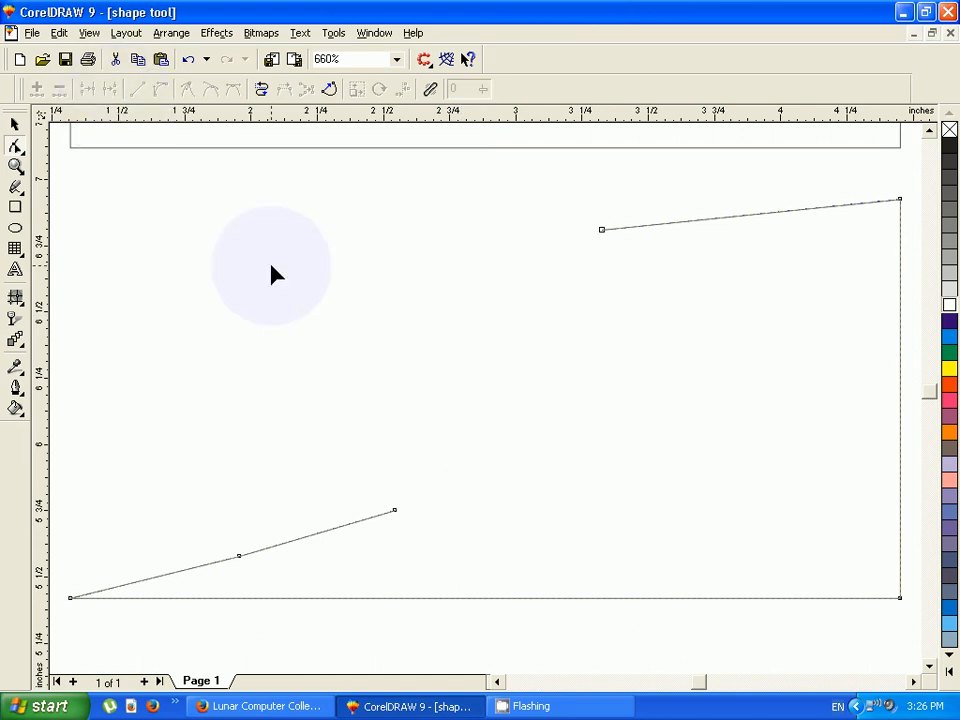
- Undo the node deletions, outline break, line conversion and node type changes to restore the S-curve
{"action": "key", "text": "ctrl+z"}
{"action": "key", "text": "ctrl+shift+z"}
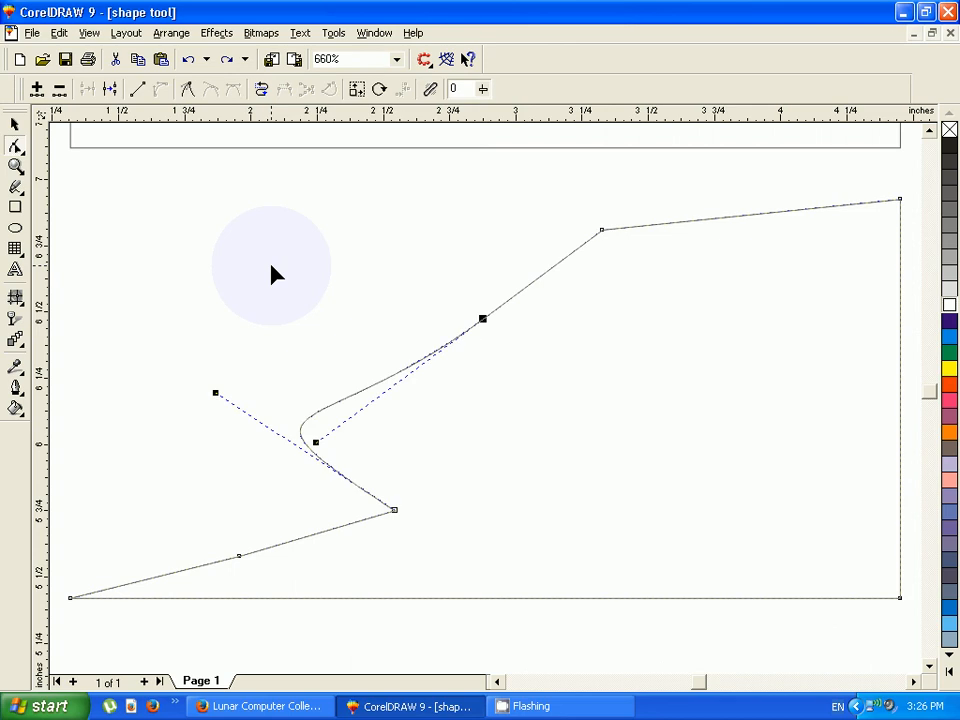
{"action": "key", "text": "ctrl+z"}
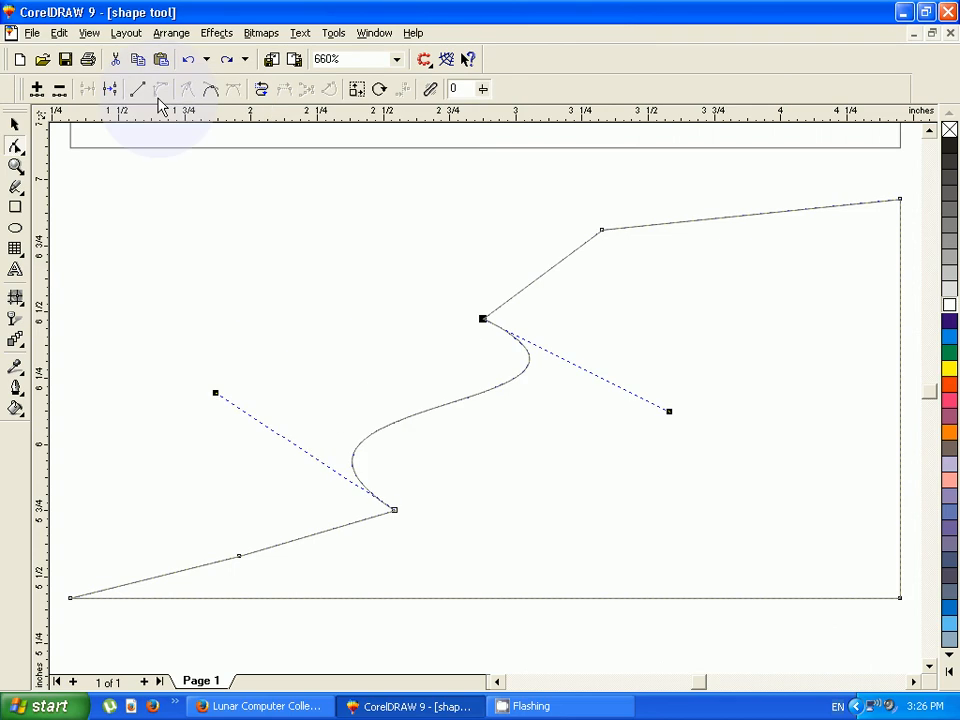
- Make the curve's upper node smooth, raise it to about 6.75 inches vertically, and pull both control handles rightward so the curve bows into the shape
{"action": "left_click", "coordinate": [211, 90]}
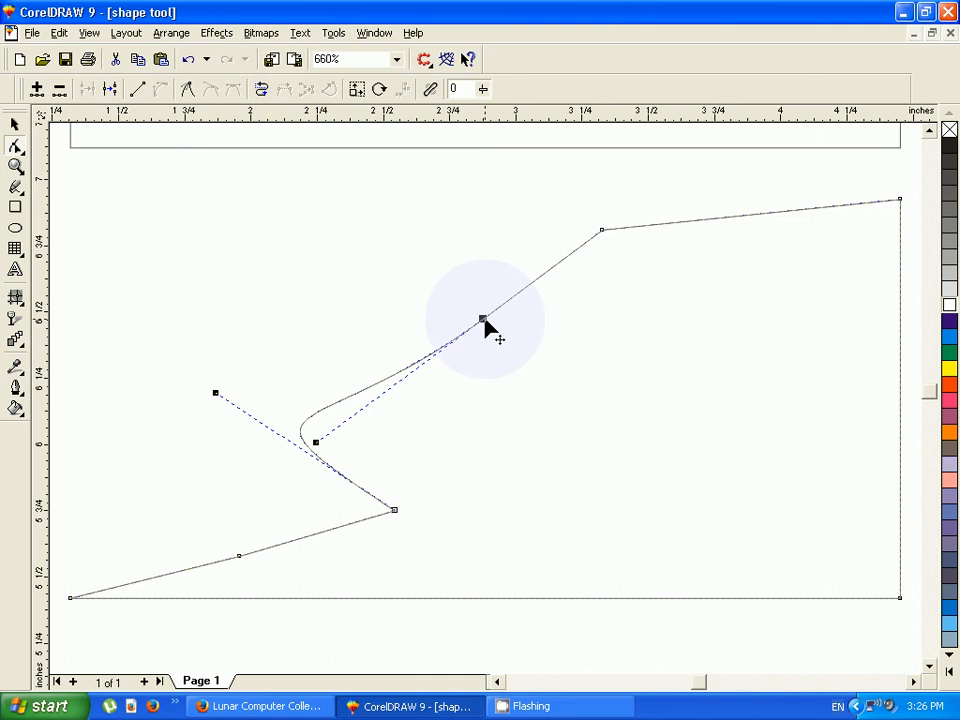
{"action": "left_click_drag", "start_coordinate": [484, 320], "coordinate": [475, 257]}
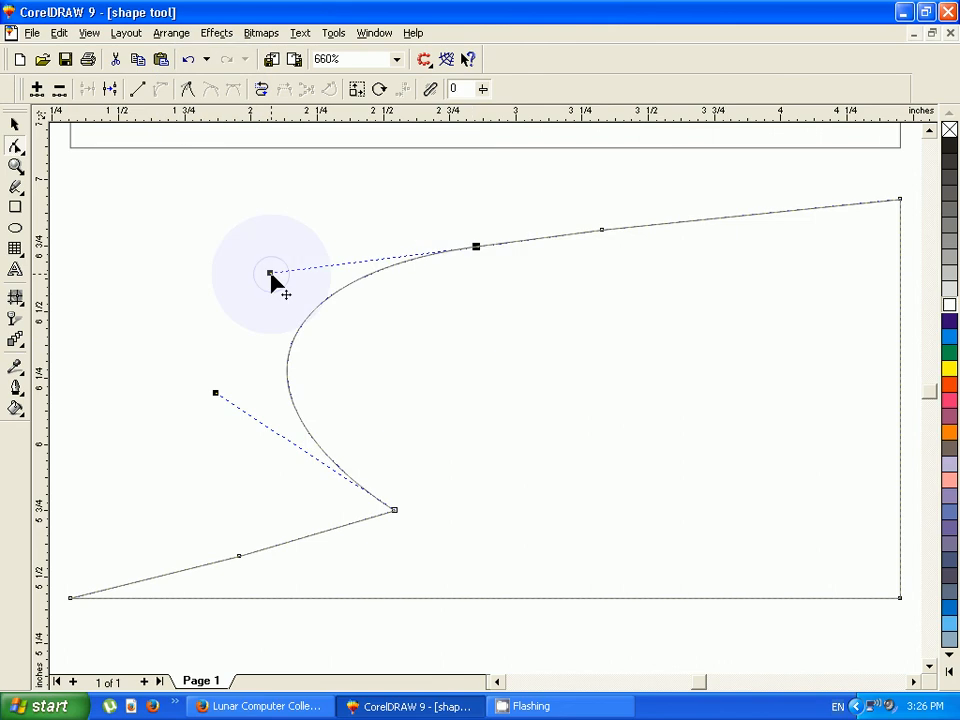
{"action": "left_click_drag", "start_coordinate": [270, 272], "coordinate": [785, 484]}
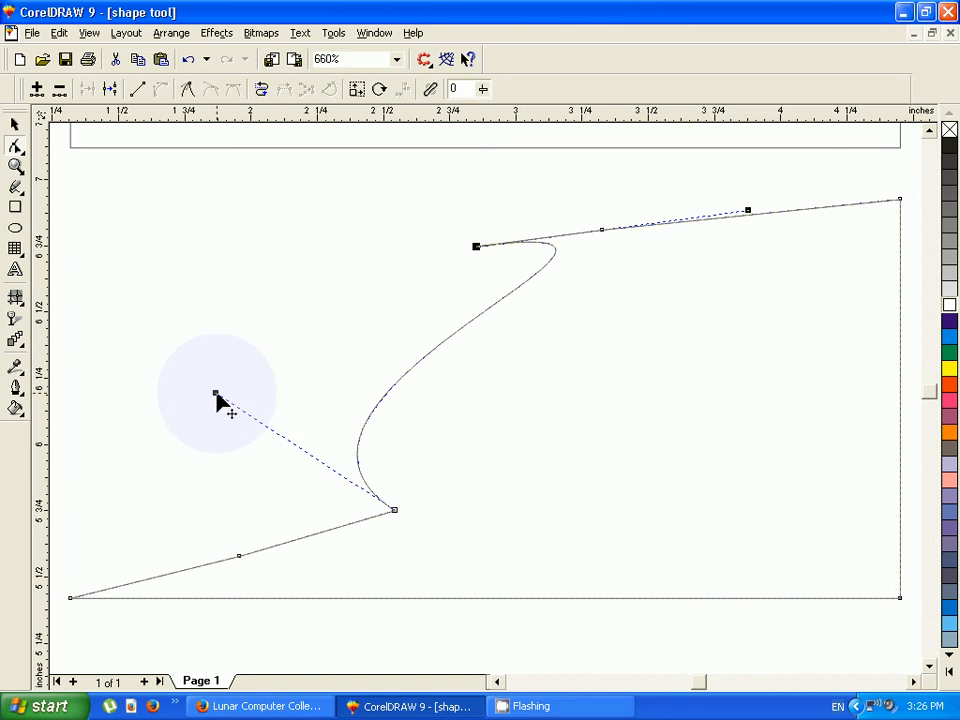
{"action": "left_click_drag", "start_coordinate": [217, 396], "coordinate": [551, 539]}
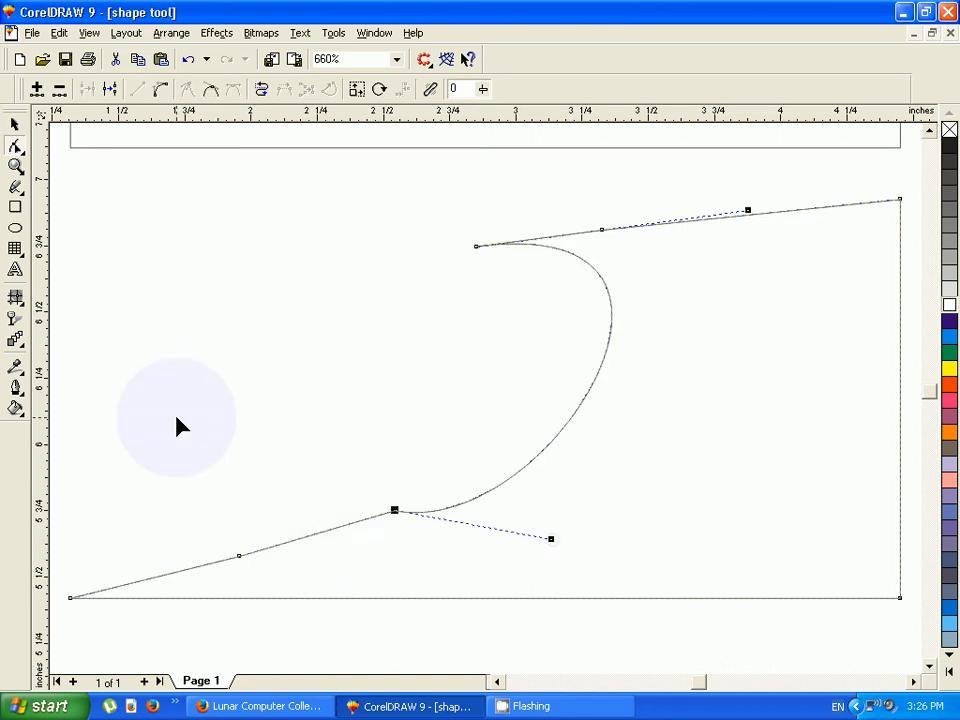
- Zoom out and deselect the reshaped object to examine the resulting curved outline
{"action": "key", "text": "F3"}
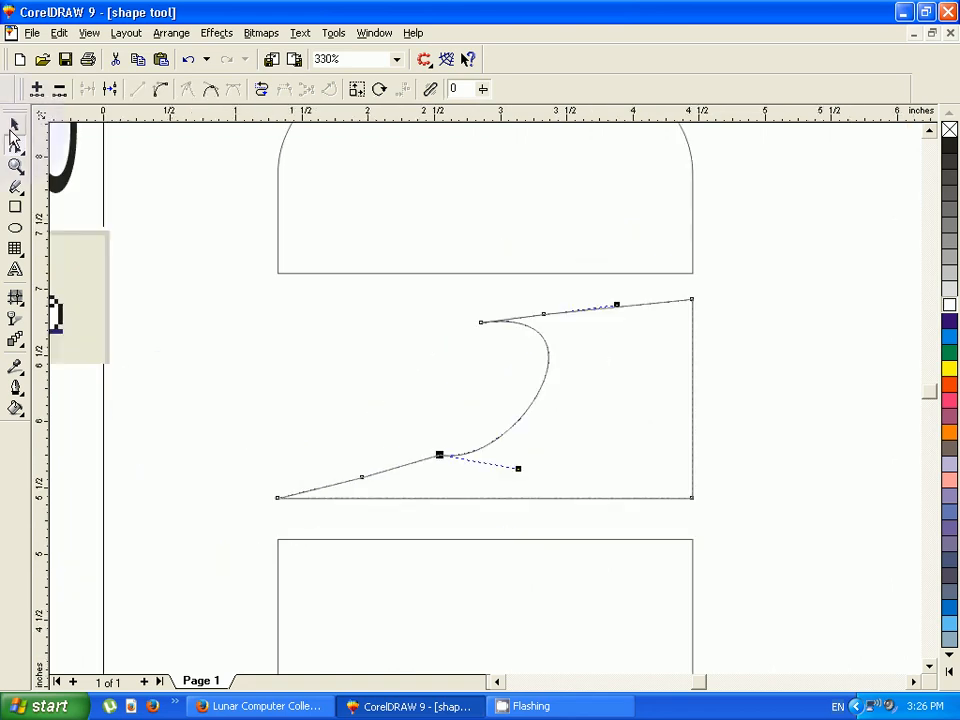
{"action": "left_click", "coordinate": [15, 125]}
{"action": "left_click", "coordinate": [172, 414]}
{"action": "left_click", "coordinate": [752, 488]}
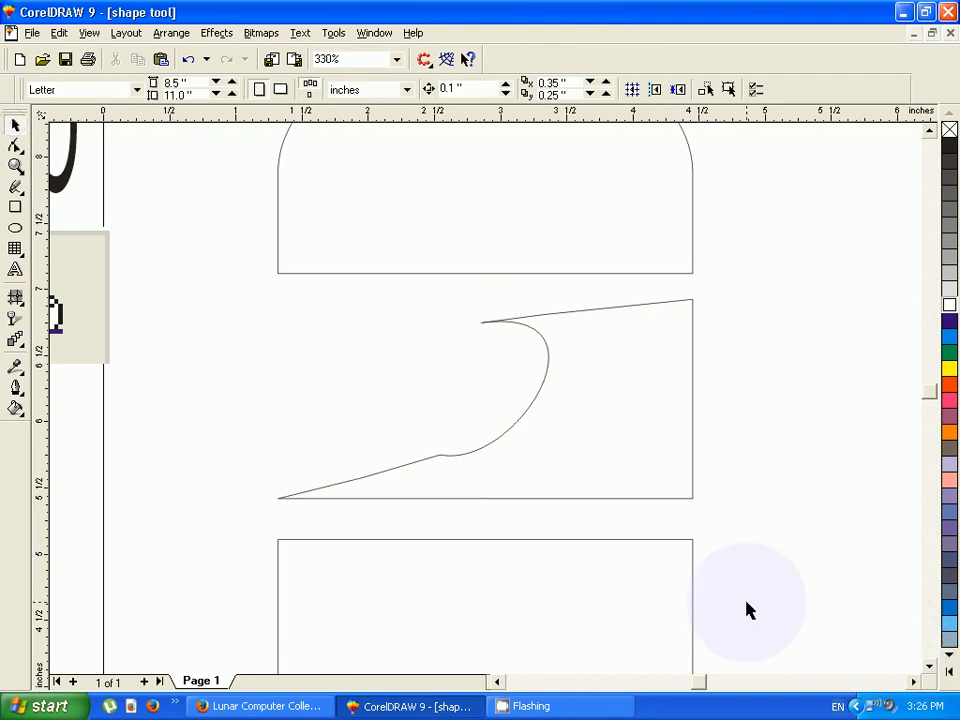
- Select the fourth rectangle, fill the view with it, and show its corner nodes with the Shape Tool
{"action": "scroll", "coordinate": [634, 626], "scroll_direction": "down", "scroll_amount": 1}
{"action": "left_click", "coordinate": [612, 557]}
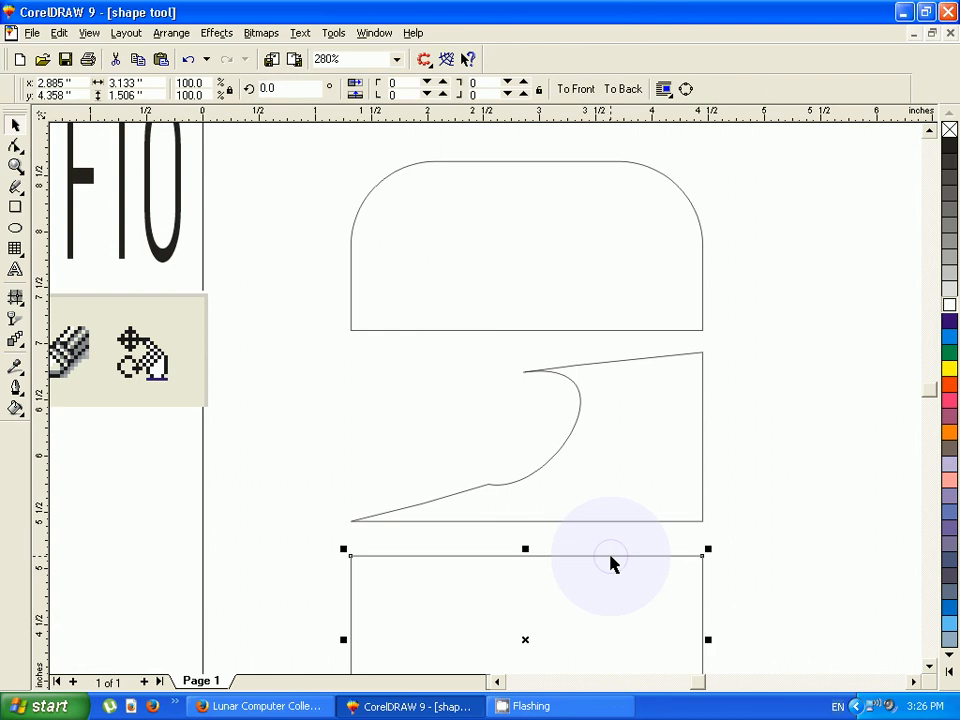
{"action": "key", "text": "shift+F2"}
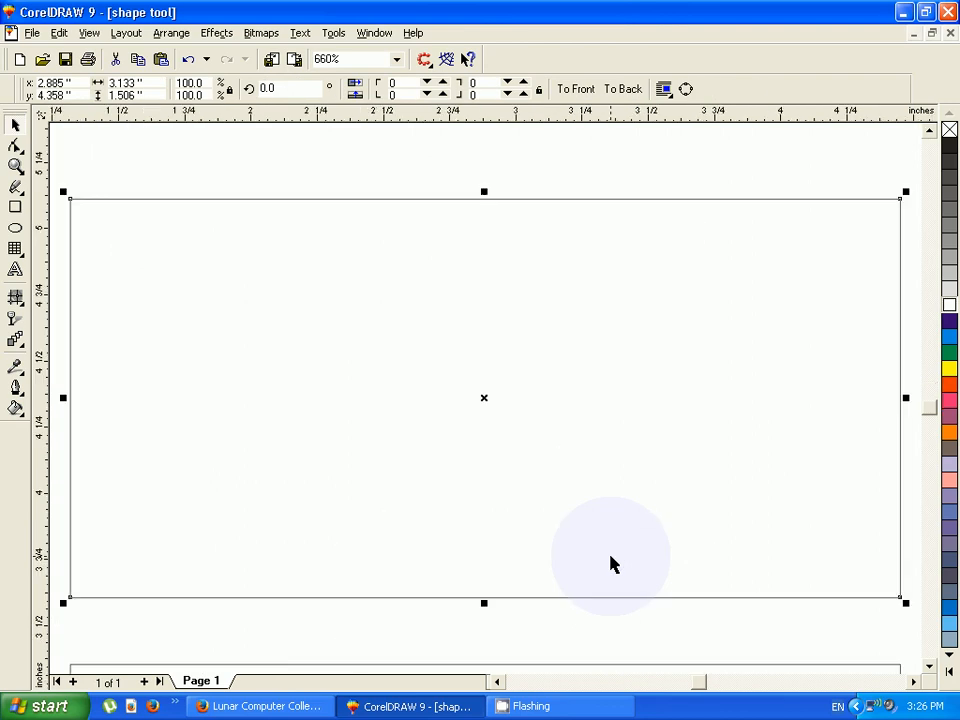
{"action": "left_click", "coordinate": [15, 145]}
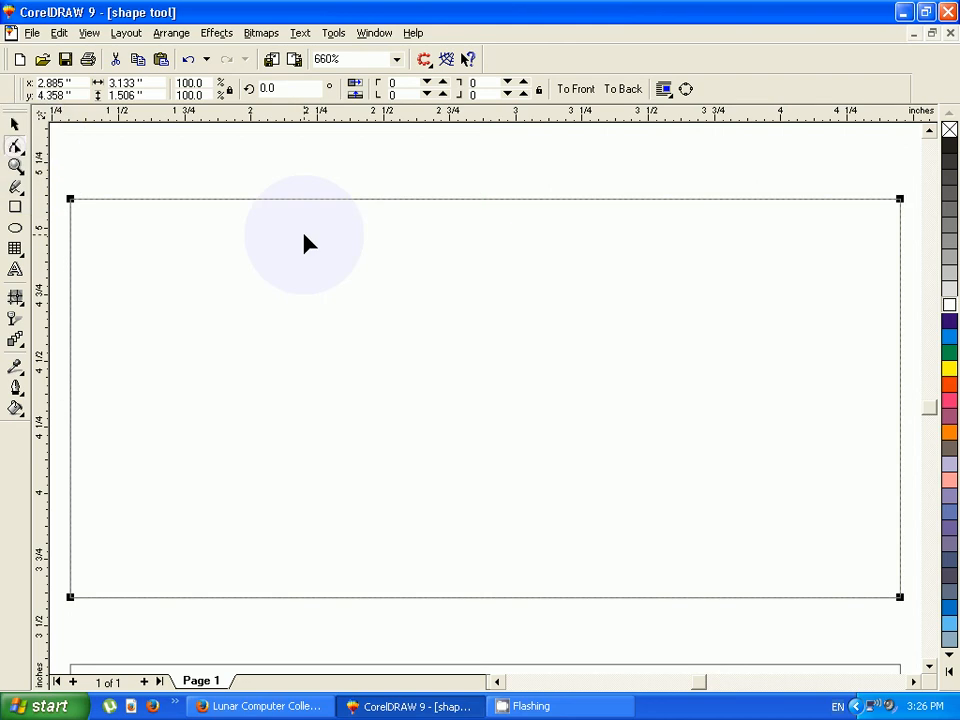
- Try to add a node at the middle of the fourth rectangle's top edge with the Shape Tool
{"action": "left_click", "coordinate": [468, 200]}
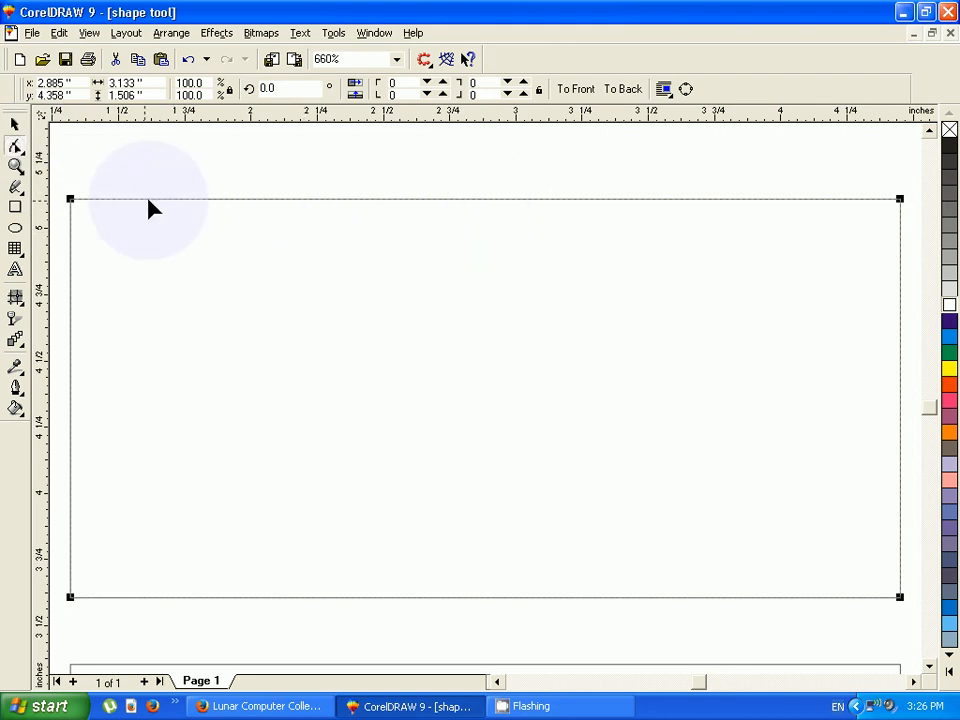
{"action": "key", "text": "space"}
{"action": "left_click", "coordinate": [125, 145]}
{"action": "left_click", "coordinate": [462, 199]}
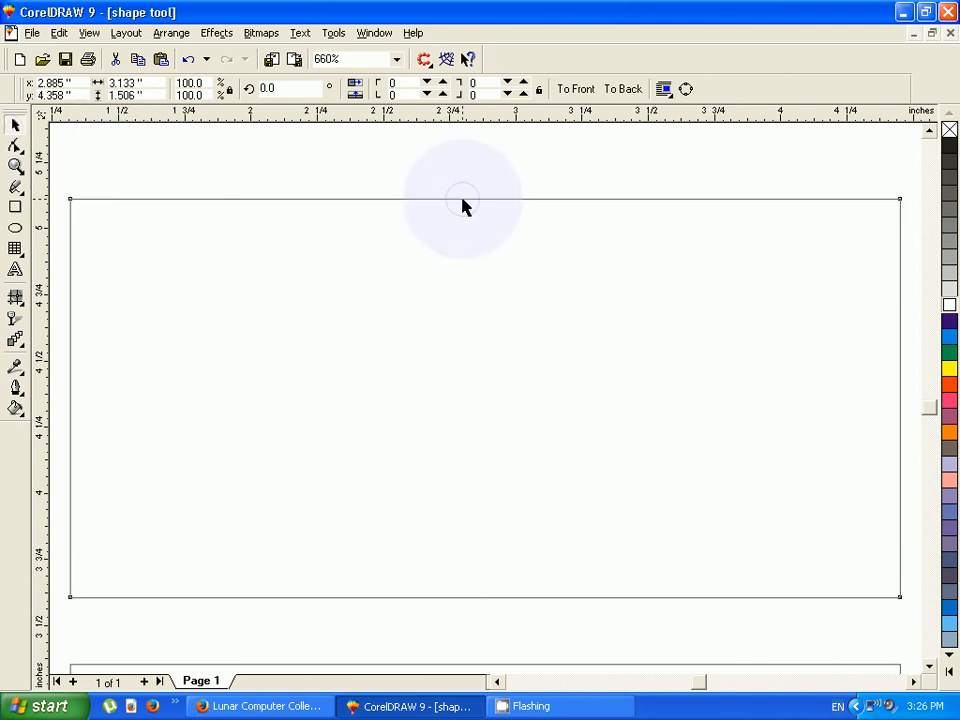
{"action": "left_click", "coordinate": [462, 200]}
{"action": "left_click", "coordinate": [15, 145]}
{"action": "left_click", "coordinate": [466, 200]}
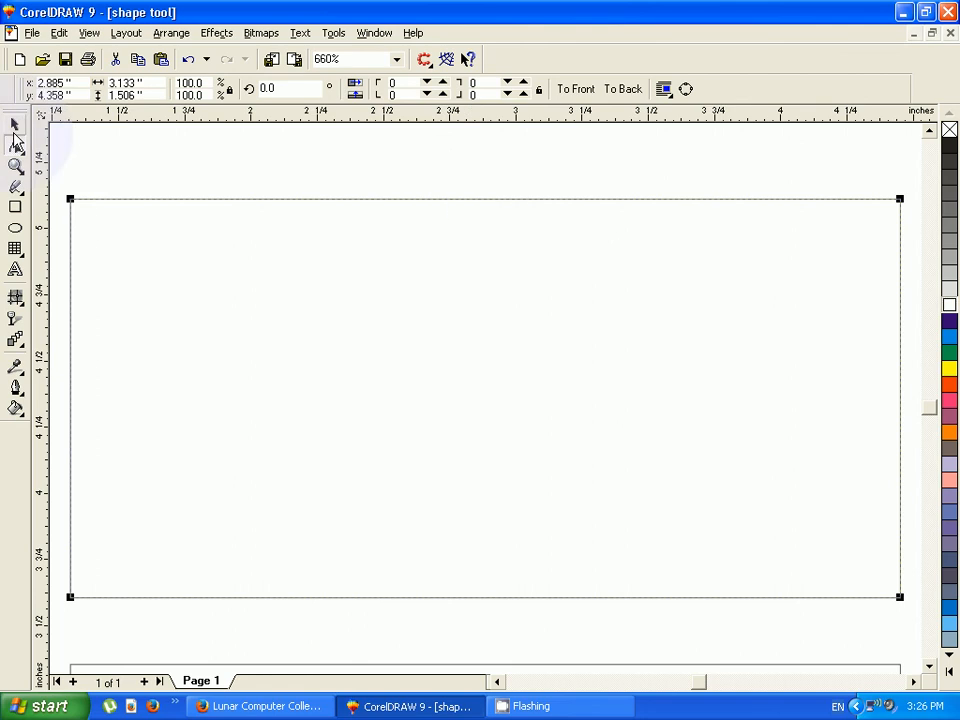
{"action": "left_click", "coordinate": [441, 196]}
{"action": "left_click", "coordinate": [444, 200]}
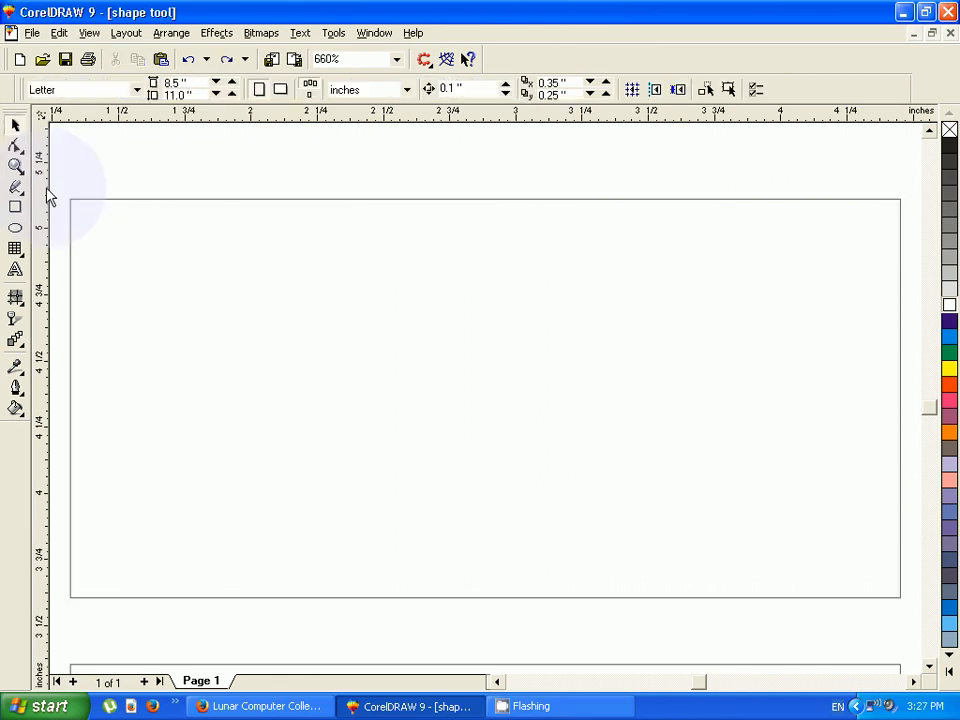
- Select the fourth rectangle for node editing and convert it to curves
{"action": "key", "text": "F10"}
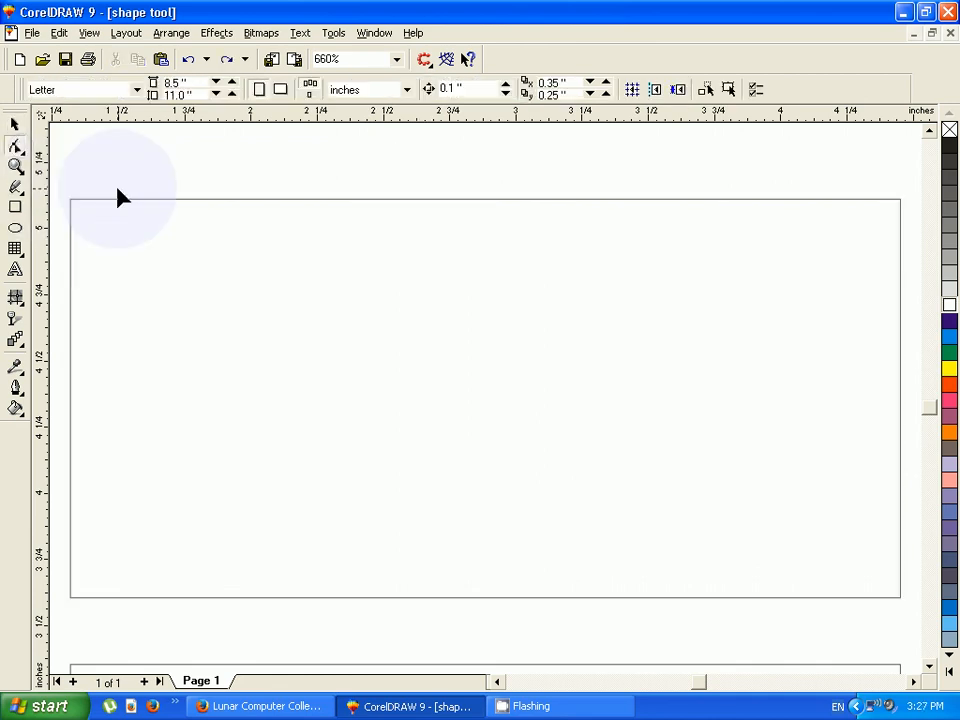
{"action": "left_click", "coordinate": [170, 199]}
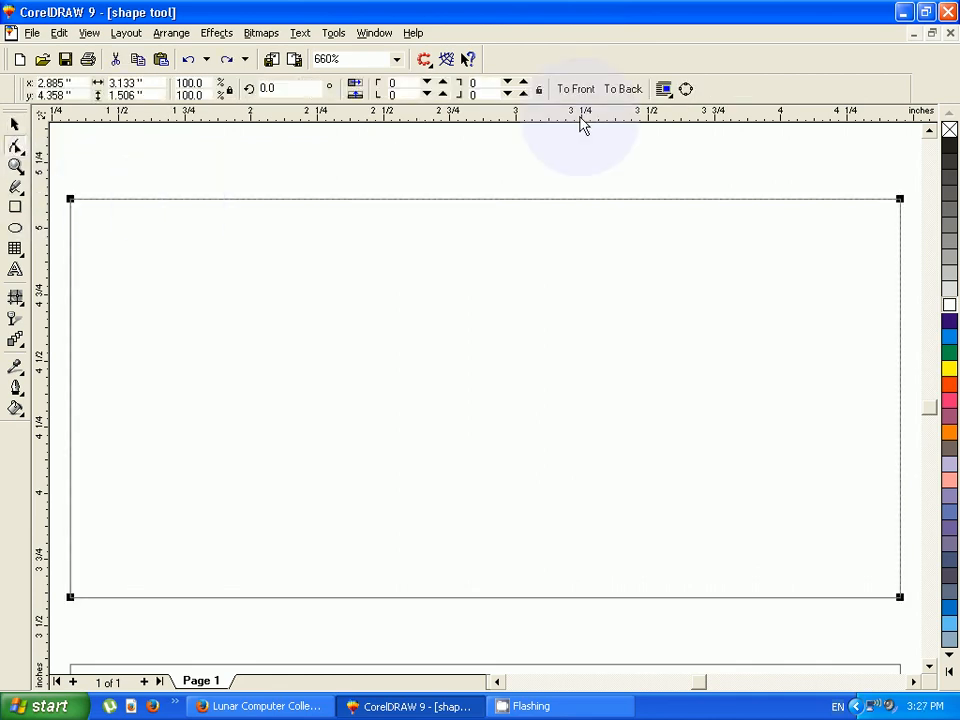
{"action": "left_click", "coordinate": [686, 90]}
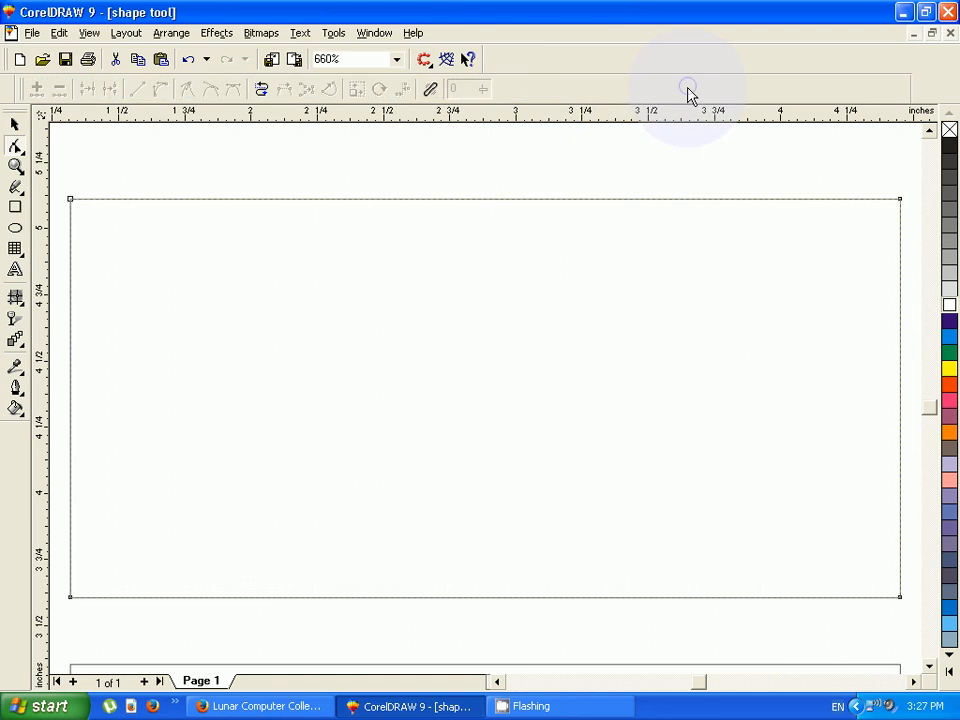
- Add a node near the middle of the top edge, pull it down to about 4.15 inches vertically to form a V, and deselect
{"action": "left_click", "coordinate": [465, 199]}
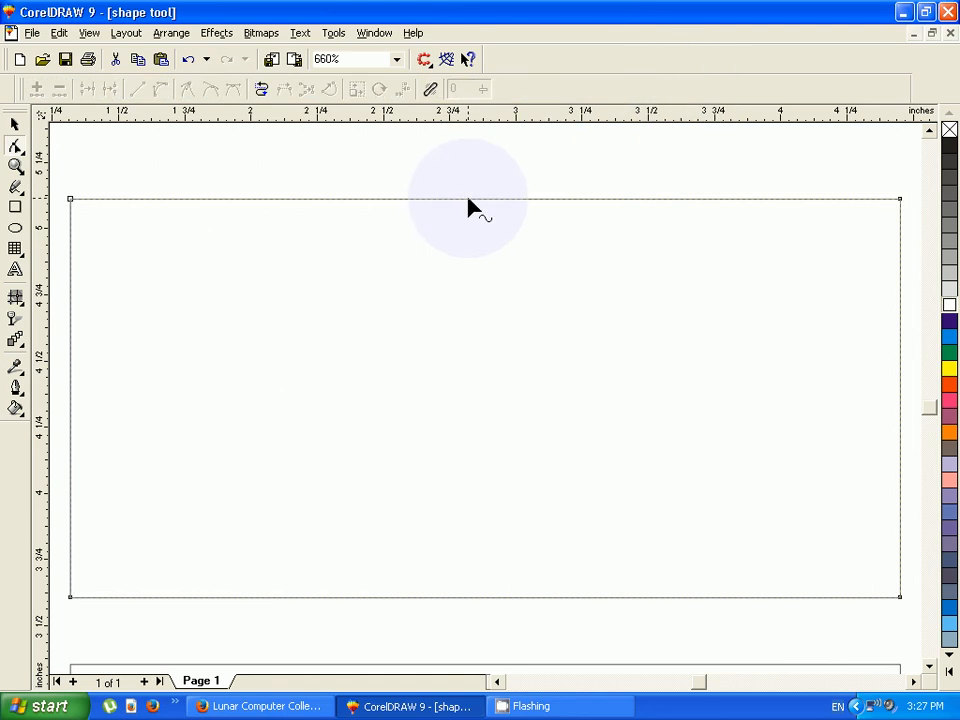
{"action": "left_click", "coordinate": [468, 200]}
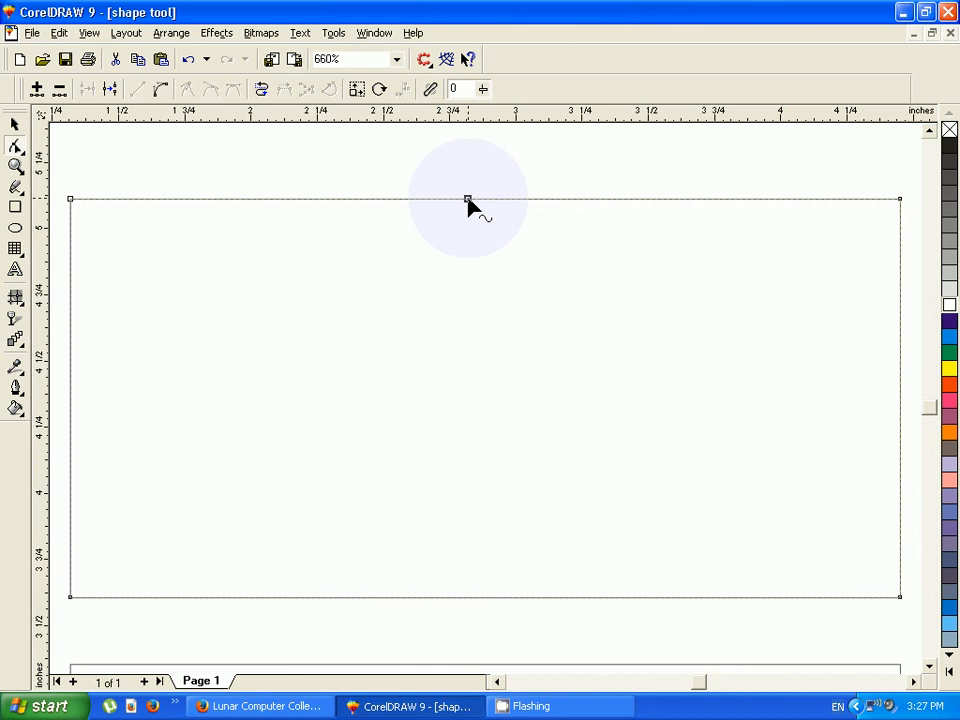
{"action": "left_click", "coordinate": [468, 199]}
{"action": "left_click_drag", "start_coordinate": [468, 200], "coordinate": [477, 451]}
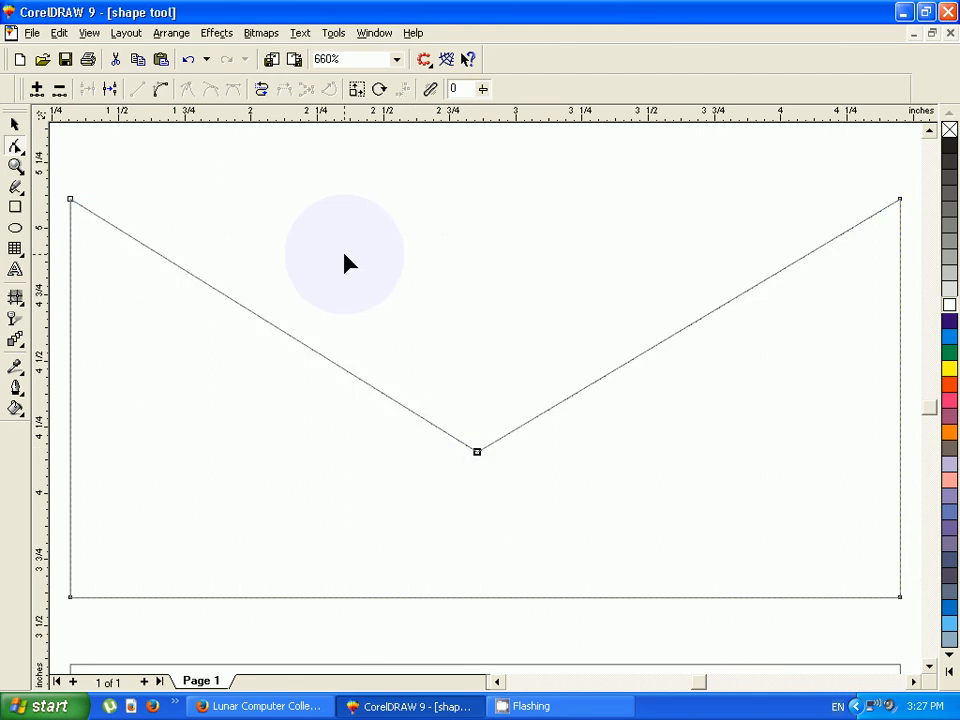
{"action": "left_click", "coordinate": [15, 124]}
{"action": "left_click", "coordinate": [98, 146]}
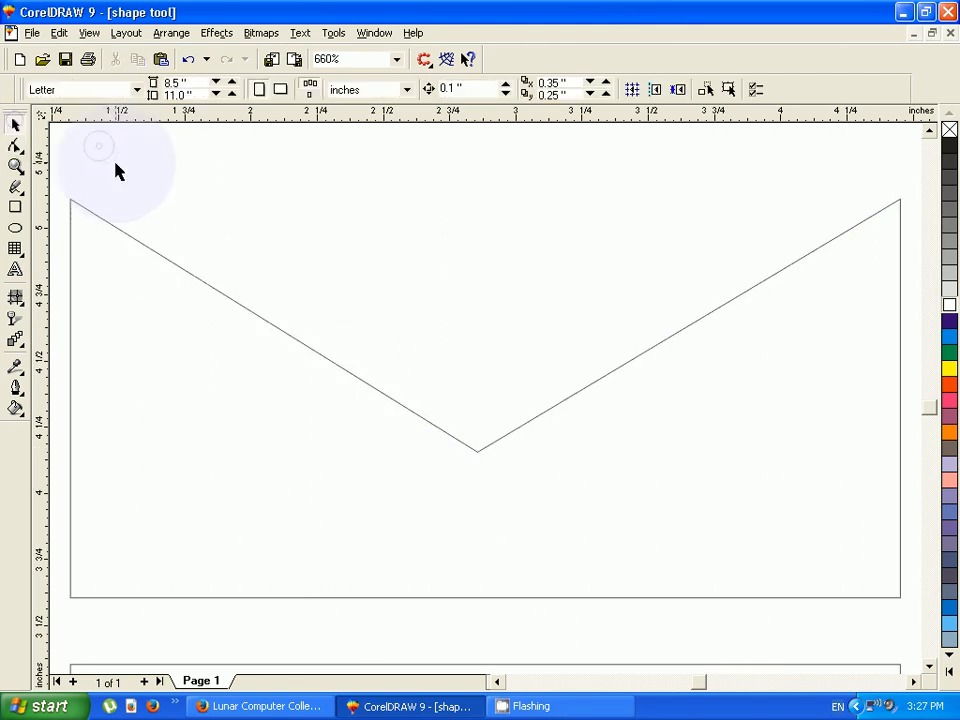
- Draw a rectangle of about 3.139 by 1.487 inches over the V-notched shape, fitting its edges to that outline, and deselect
{"action": "key", "text": "F6"}
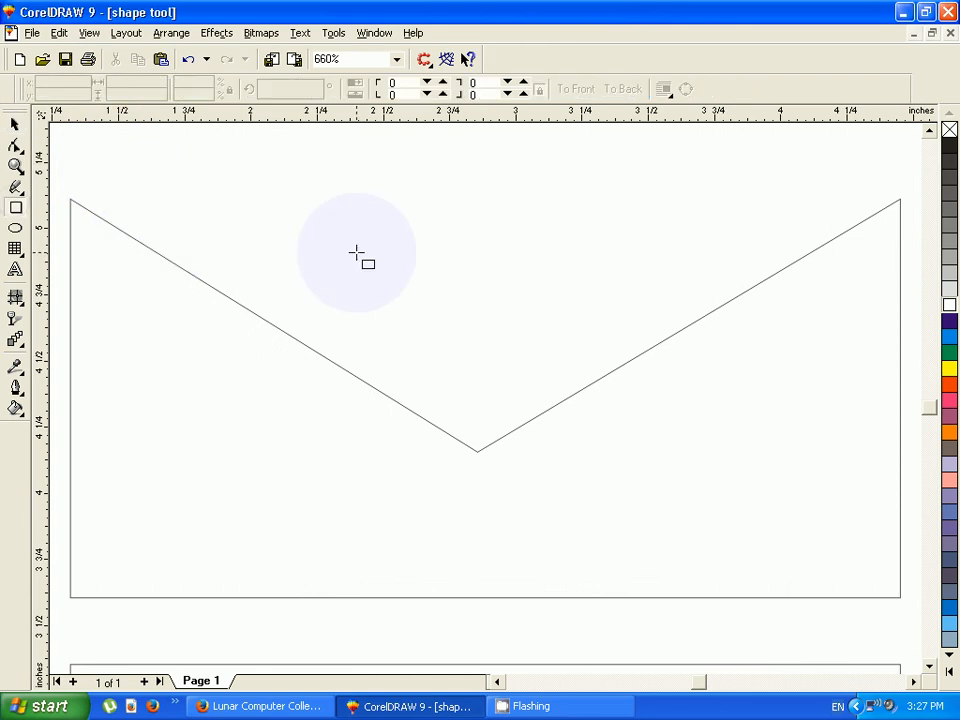
{"action": "mouse_move", "coordinate": [899, 201]}
{"action": "left_mouse_down"}
{"action": "mouse_move", "coordinate": [901, 515]}
{"action": "mouse_move", "coordinate": [470, 605]}
{"action": "mouse_move", "coordinate": [72, 596]}
{"action": "left_mouse_up"}
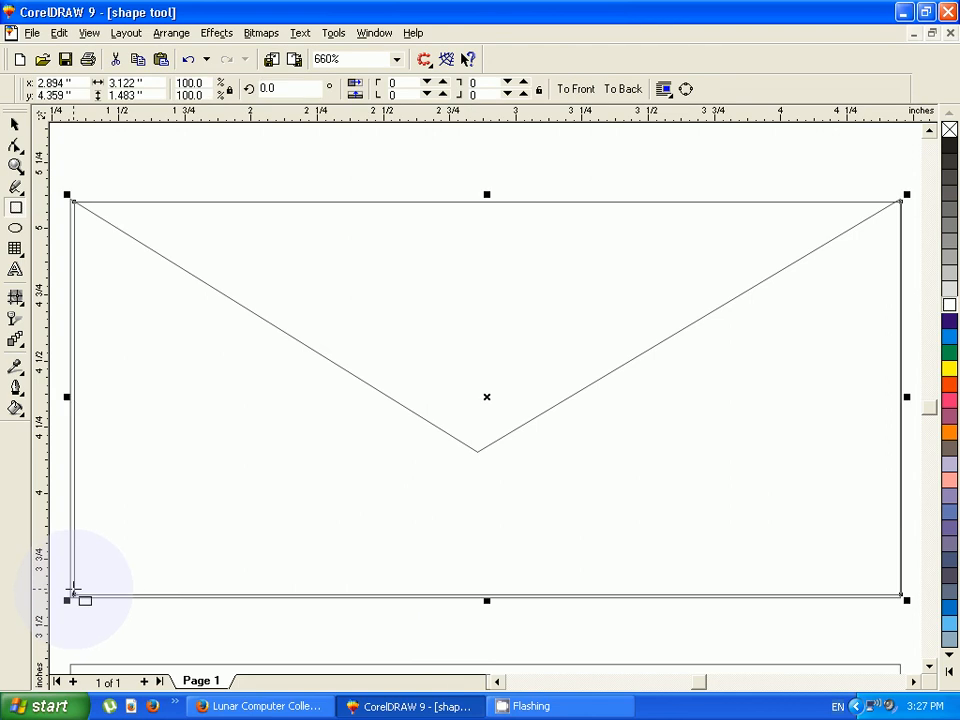
{"action": "left_click_drag", "start_coordinate": [490, 194], "coordinate": [491, 186]}
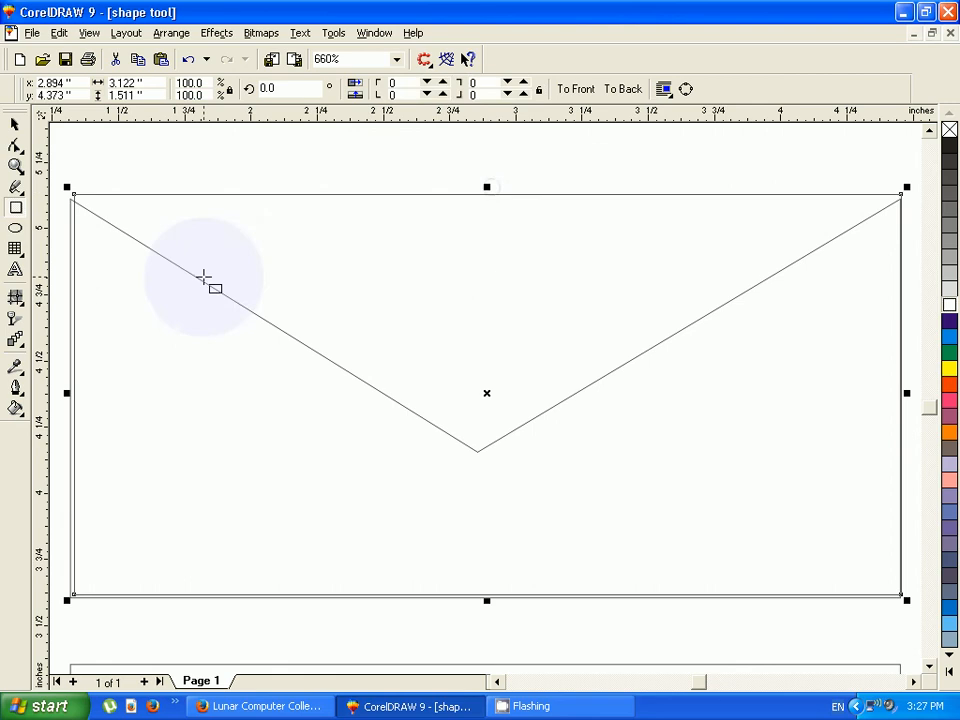
{"action": "left_click_drag", "start_coordinate": [64, 393], "coordinate": [60, 393]}
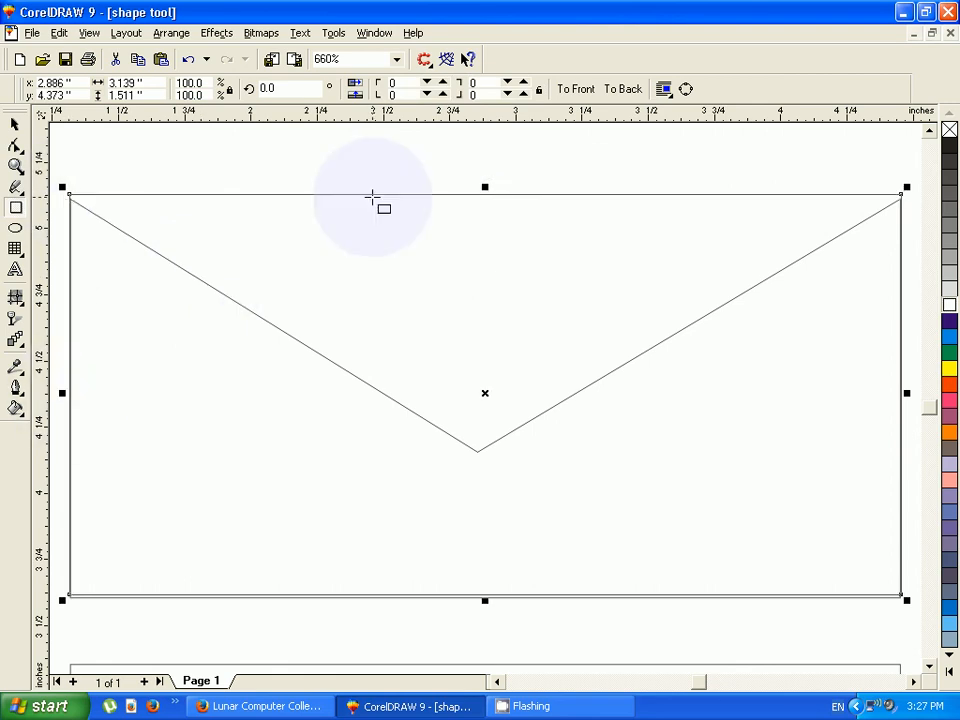
{"action": "left_click_drag", "start_coordinate": [485, 189], "coordinate": [483, 199]}
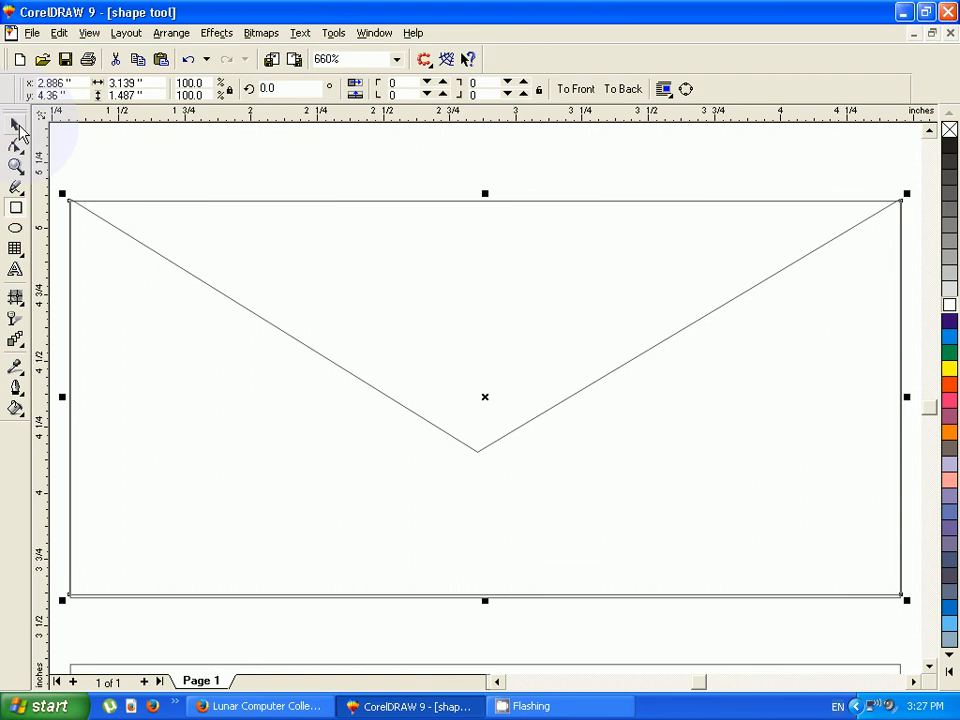
{"action": "left_click", "coordinate": [250, 191]}
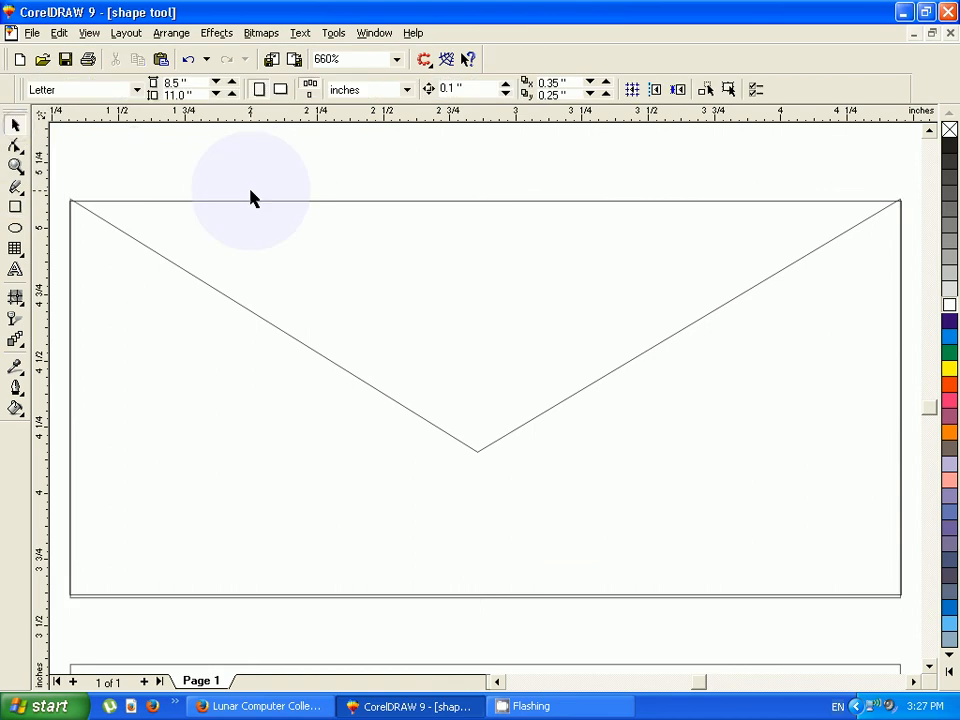
- Move the V shape's upper-right node down onto the overlaid rectangle's top edge to align the envelope's corner
{"action": "key", "text": "z"}
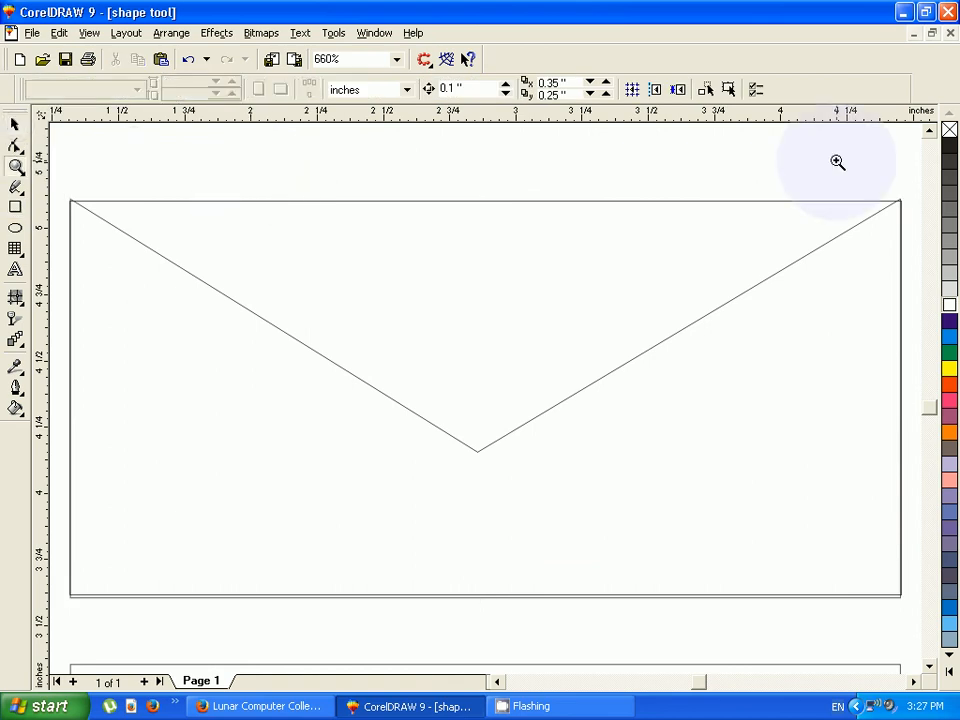
{"action": "left_click_drag", "start_coordinate": [844, 161], "coordinate": [926, 249]}
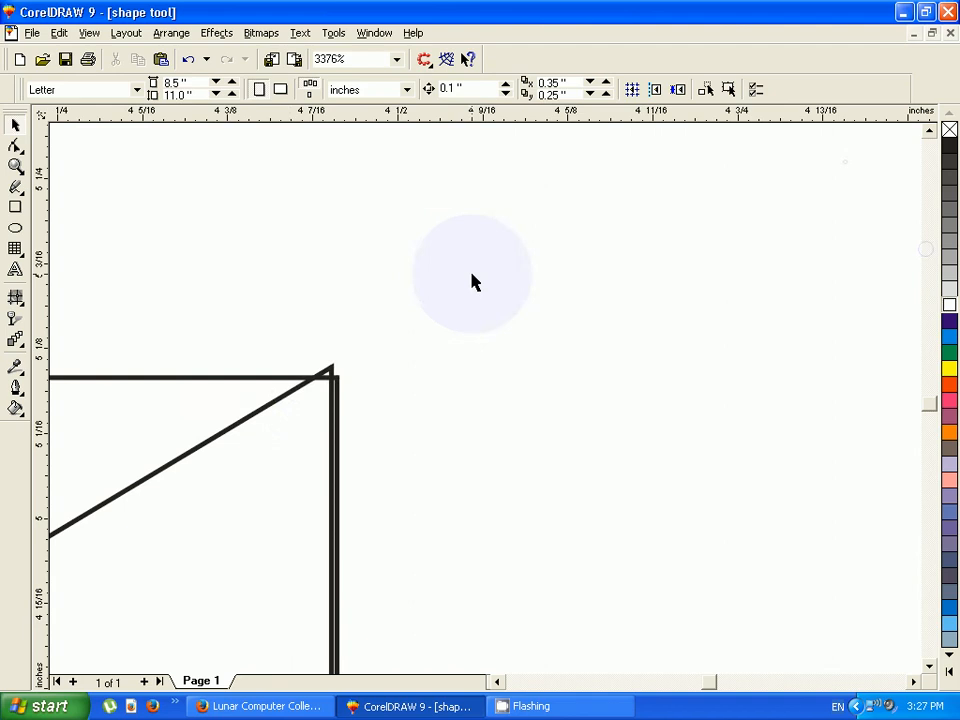
{"action": "left_click", "coordinate": [290, 396]}
{"action": "left_click", "coordinate": [331, 367]}
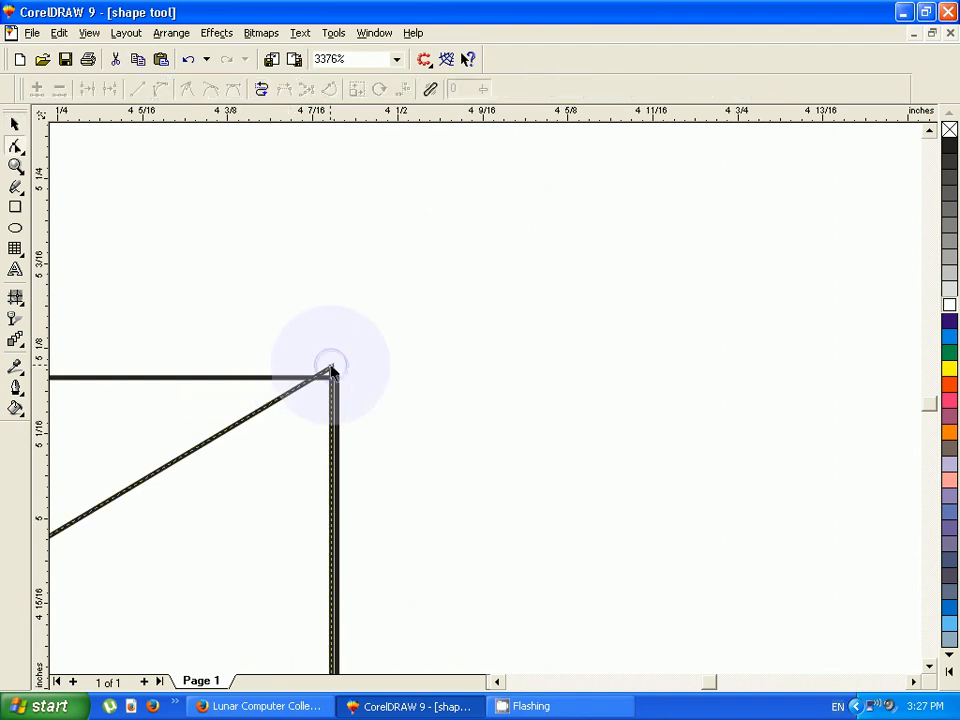
{"action": "left_click", "coordinate": [331, 368]}
{"action": "left_click_drag", "start_coordinate": [332, 370], "coordinate": [333, 379]}
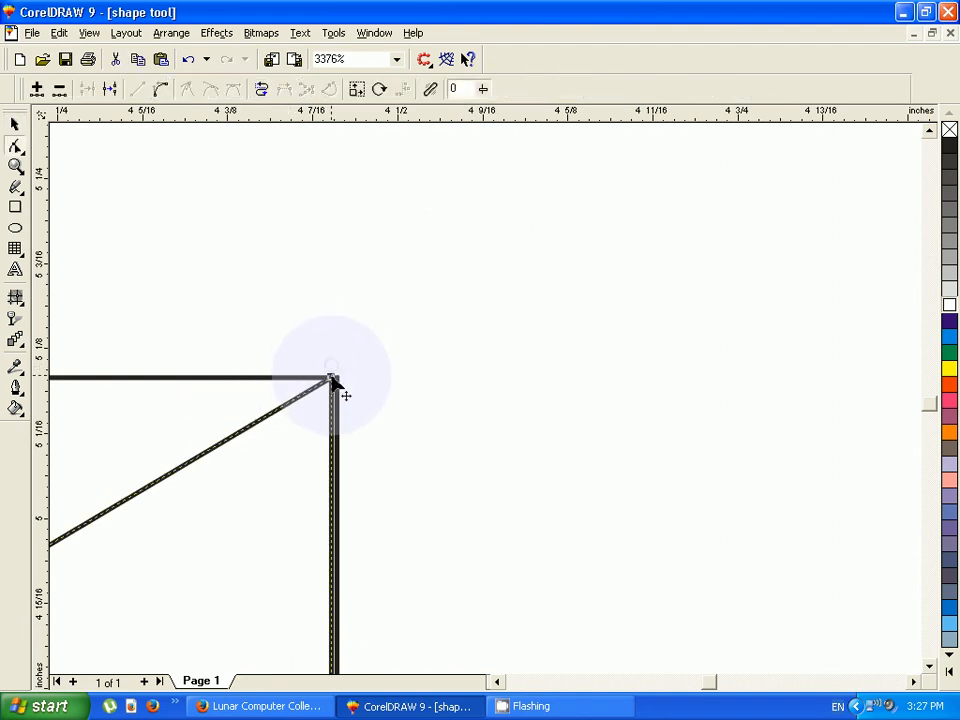
{"action": "key", "text": "F3"}
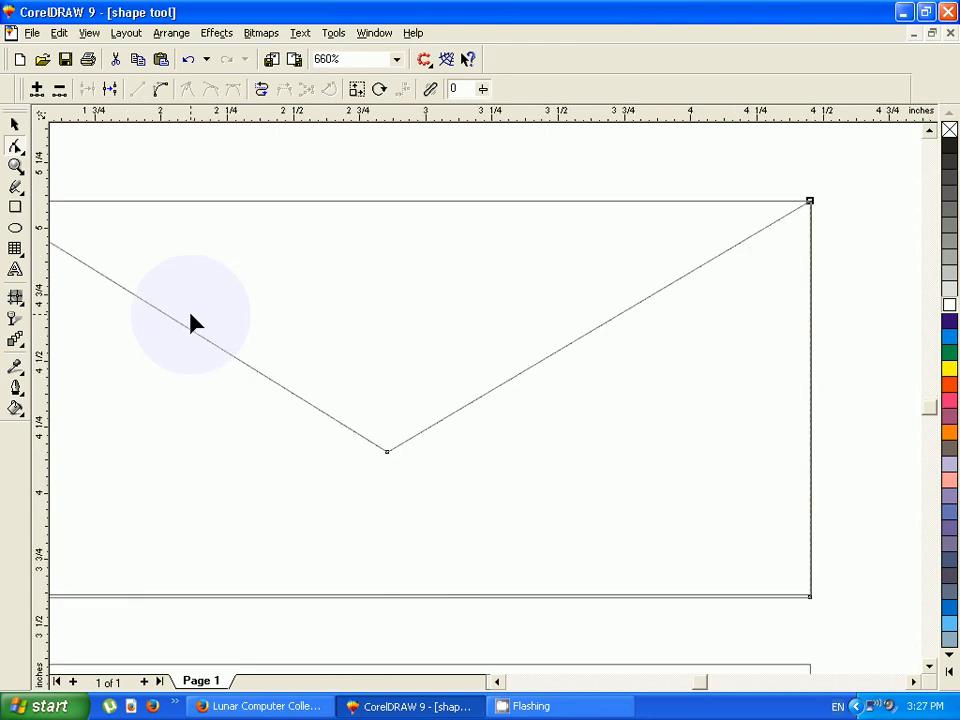
{"action": "left_click", "coordinate": [15, 124]}
{"action": "left_click", "coordinate": [98, 170]}
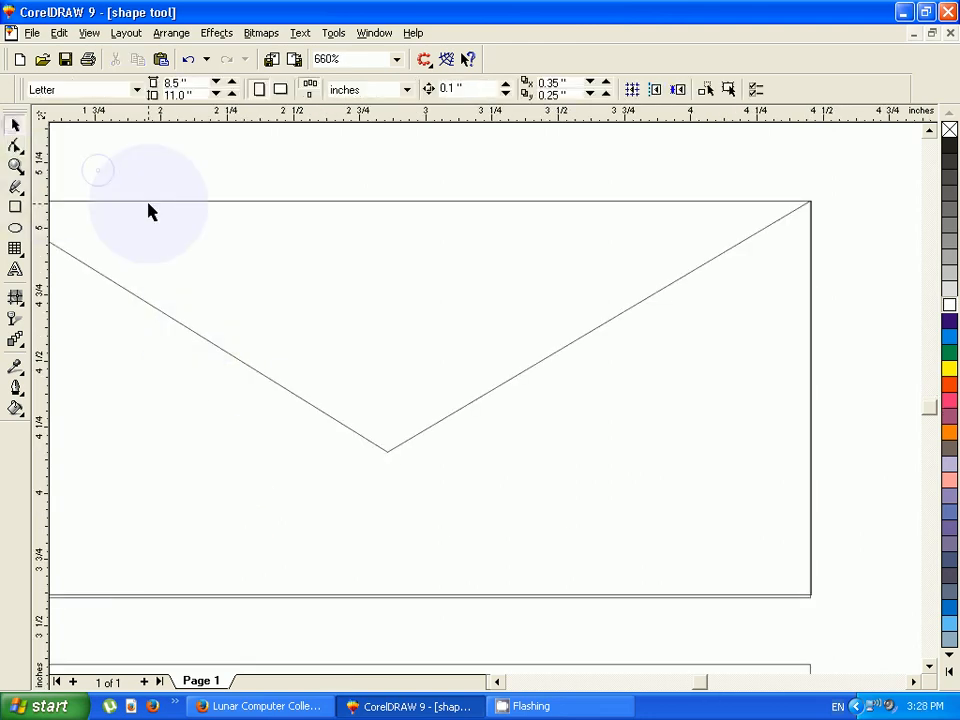
{"action": "key", "text": "F3"}
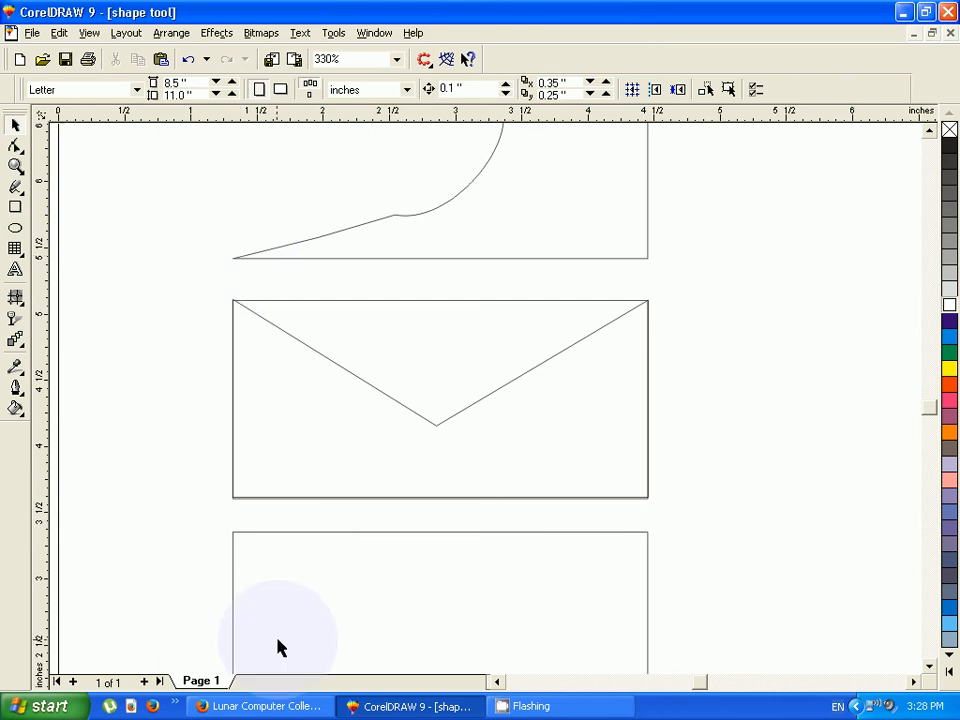
- Convert the bottom rectangle to curves and move its upper-left node inward to about 1.67 inches horizontally and 3 inches vertically
{"action": "left_click", "coordinate": [361, 531]}
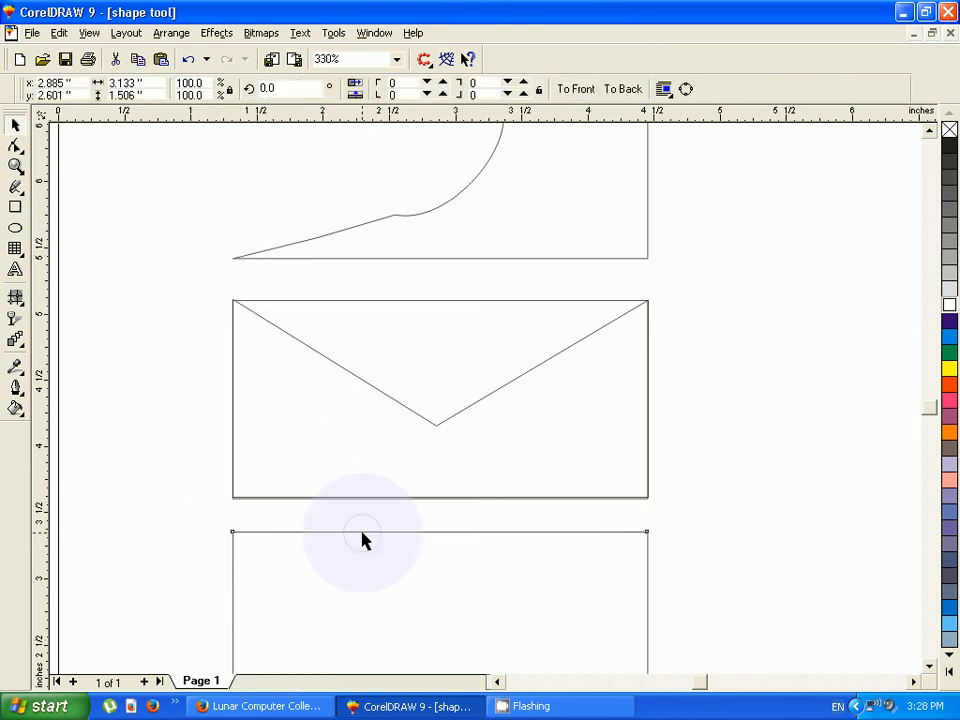
{"action": "left_click", "coordinate": [929, 667]}
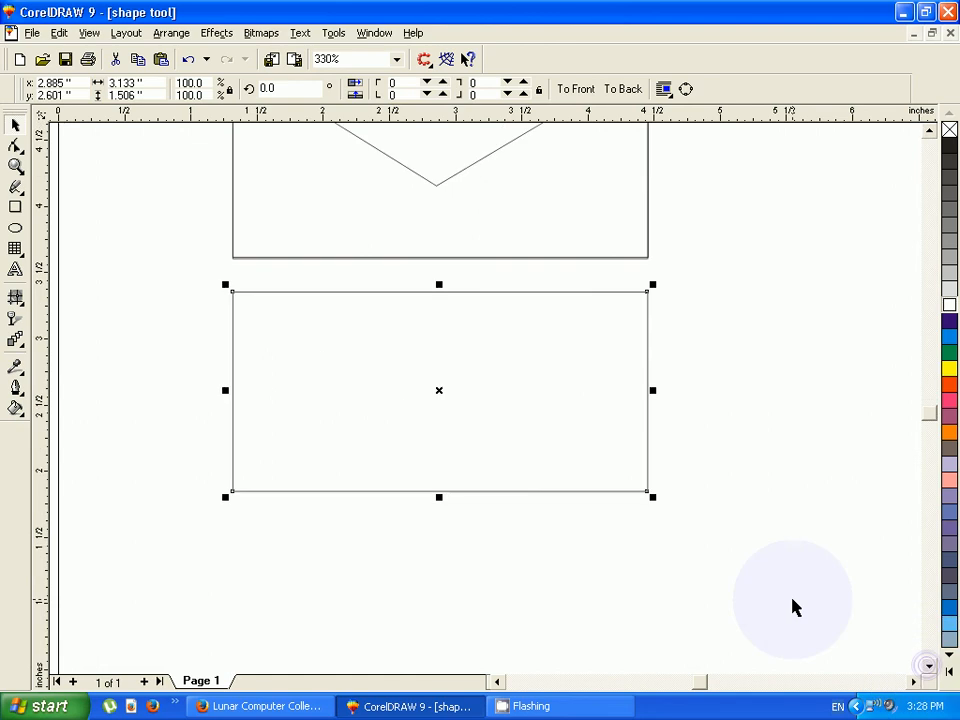
{"action": "key", "text": "shift+F2"}
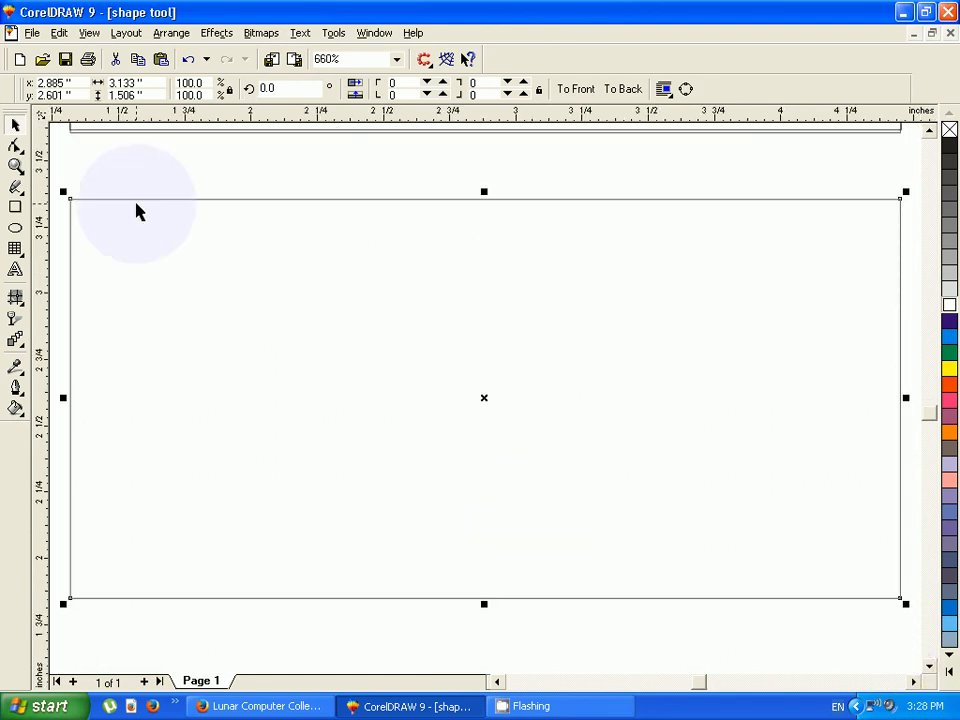
{"action": "key", "text": "ctrl+q"}
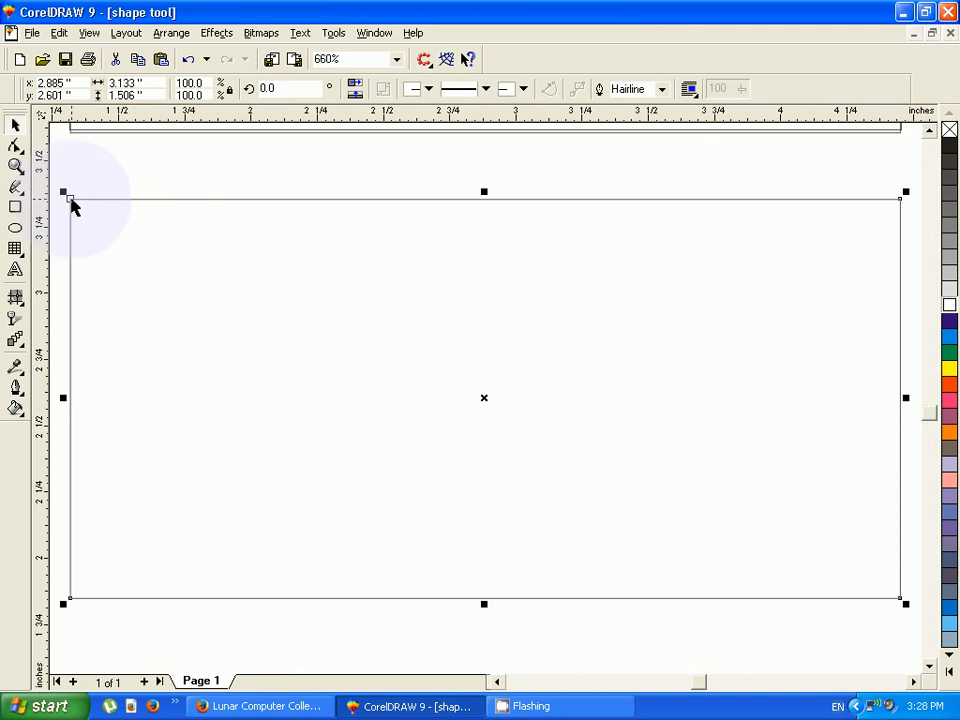
{"action": "left_click_drag", "start_coordinate": [72, 204], "coordinate": [164, 295]}
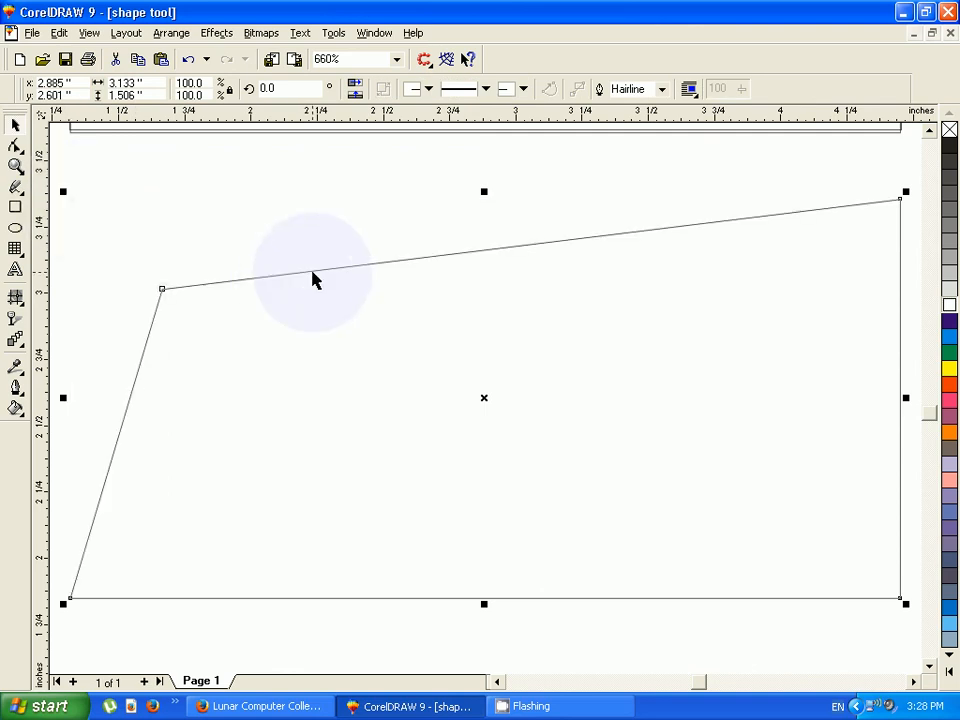
- Add two nodes along the top edge, raising the left one to about 3.25 inches and lowering the right one to about 3.07 inches
{"action": "left_click", "coordinate": [312, 272]}
{"action": "left_click", "coordinate": [312, 272]}
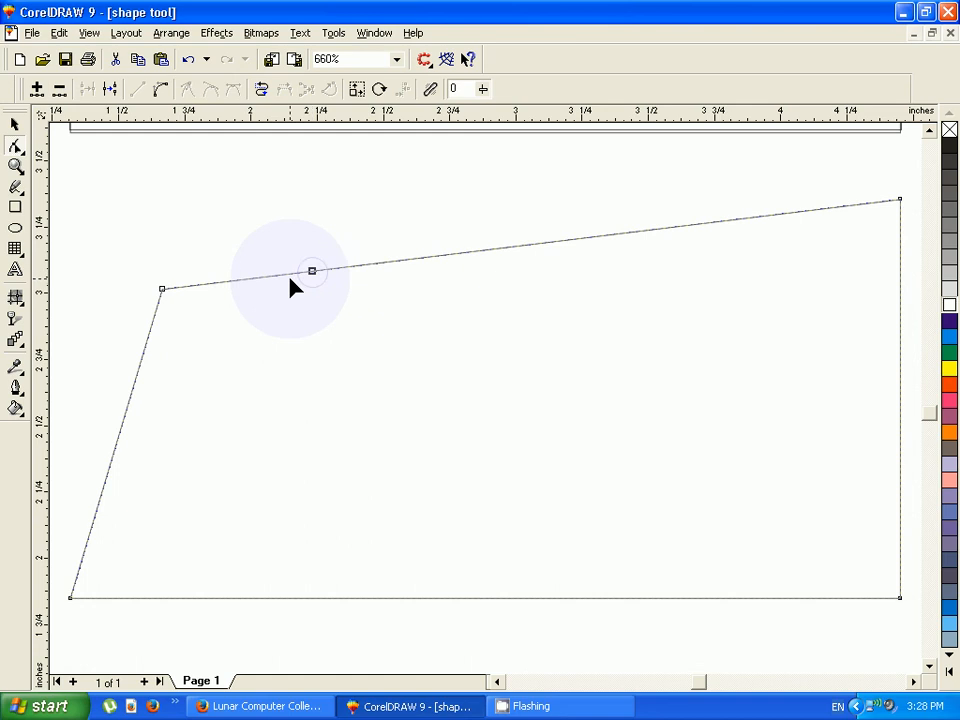
{"action": "left_click_drag", "start_coordinate": [290, 280], "coordinate": [310, 228]}
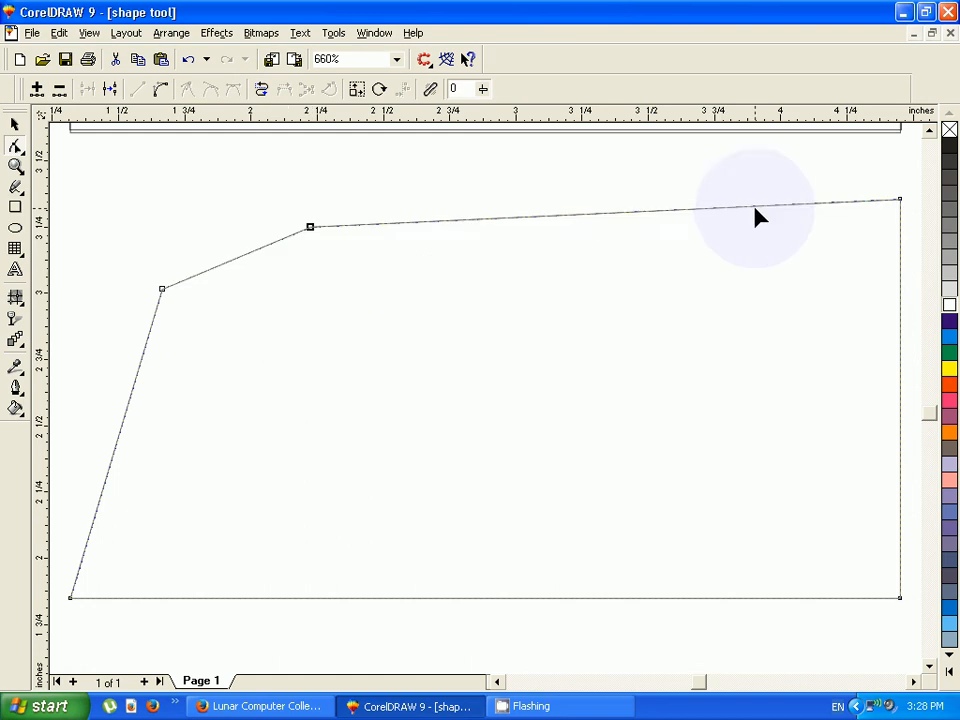
{"action": "left_click_drag", "start_coordinate": [755, 207], "coordinate": [750, 273]}
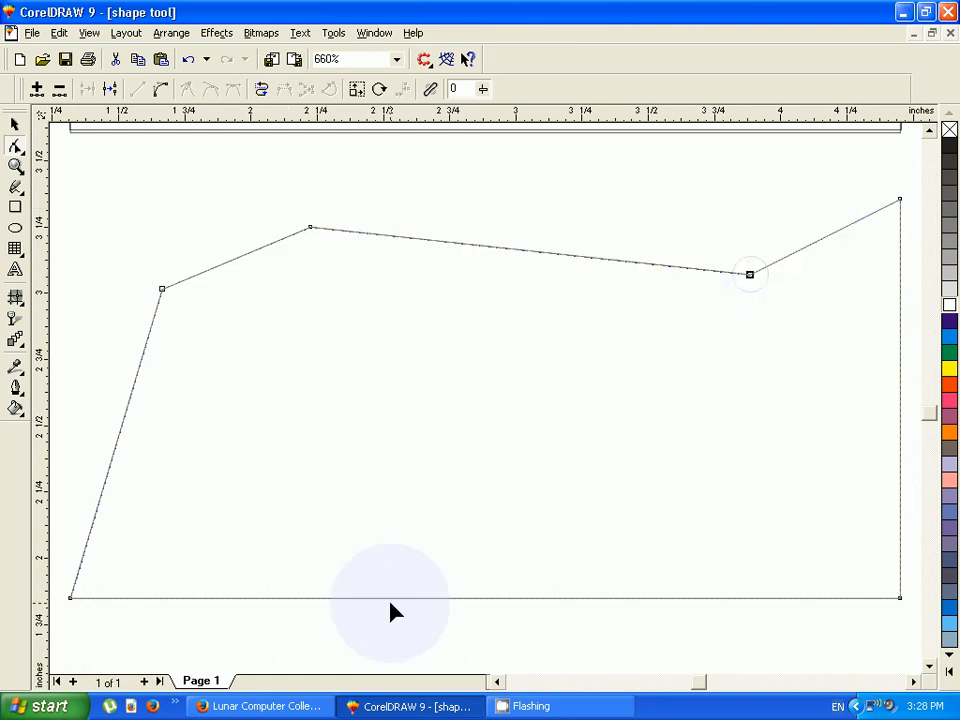
- Add a node on the bottom edge and raise it to about 2.56 inches horizontally and 2.1 inches vertically
{"action": "left_click", "coordinate": [396, 596]}
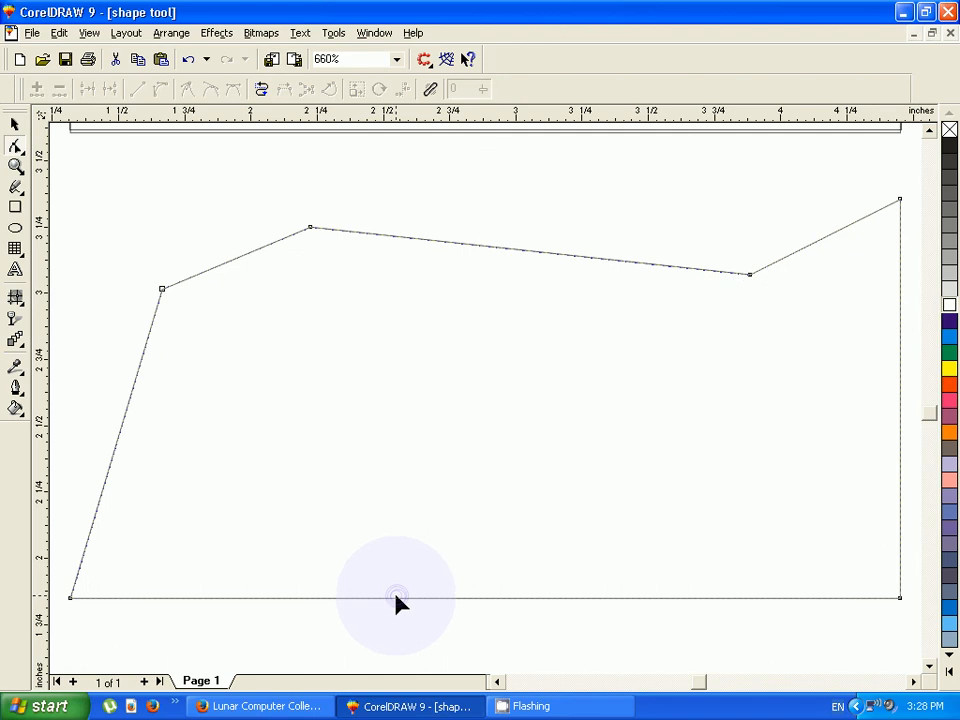
{"action": "left_click", "coordinate": [396, 598]}
{"action": "double_click", "coordinate": [395, 598]}
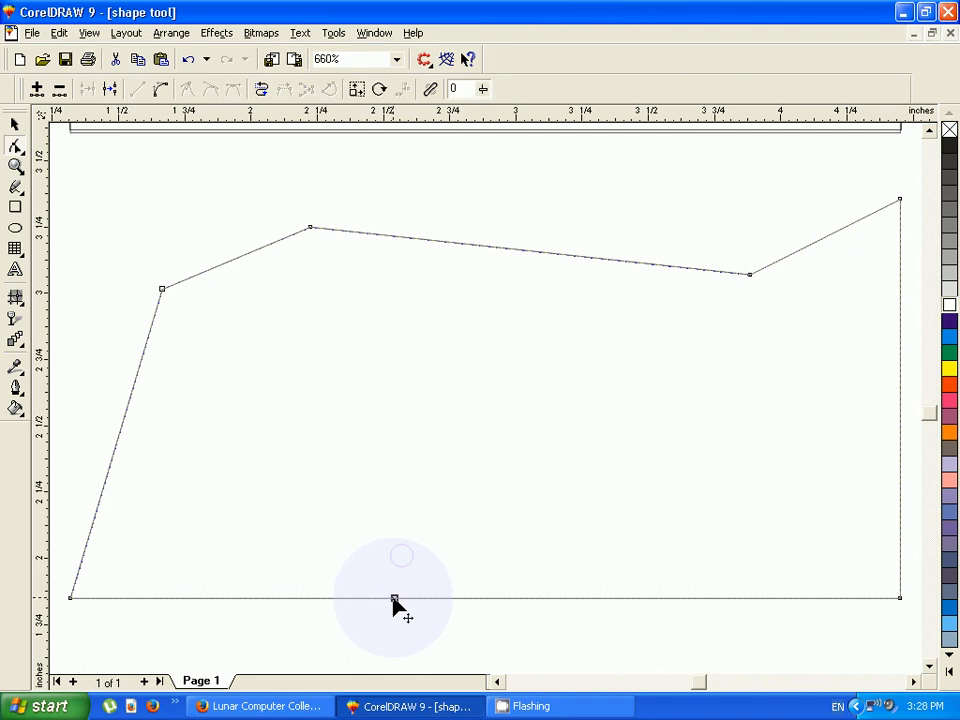
{"action": "left_click", "coordinate": [398, 594]}
{"action": "left_click_drag", "start_coordinate": [397, 596], "coordinate": [400, 527]}
- Add two more nodes along the right part of the bottom edge, raising them to about 2.15 and 2 inches vertically
{"action": "left_click", "coordinate": [564, 549]}
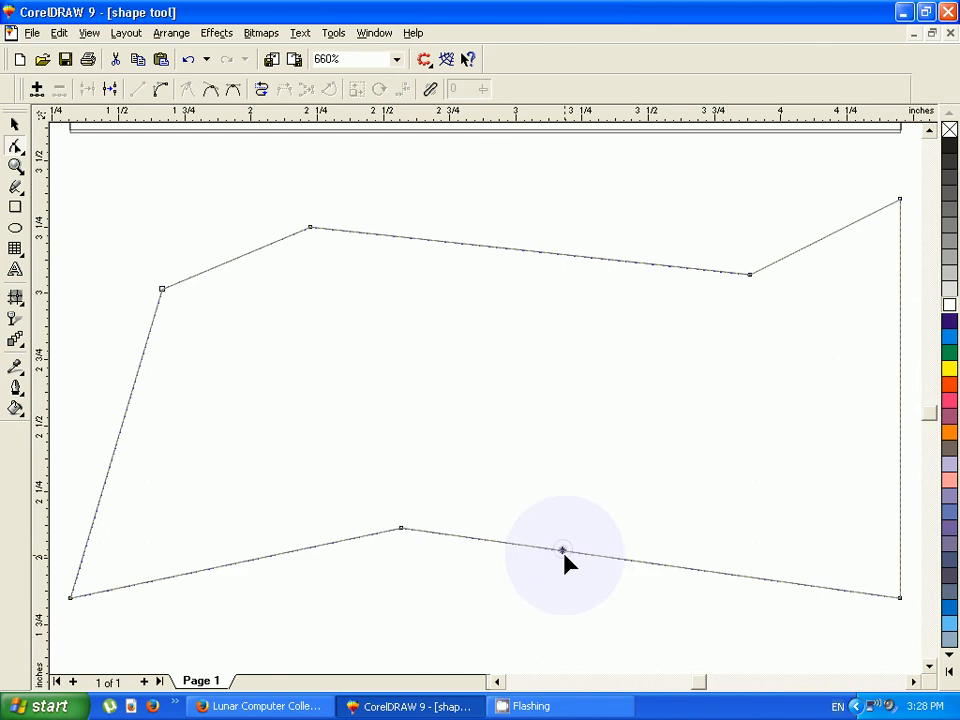
{"action": "left_click", "coordinate": [37, 89]}
{"action": "left_click", "coordinate": [552, 550]}
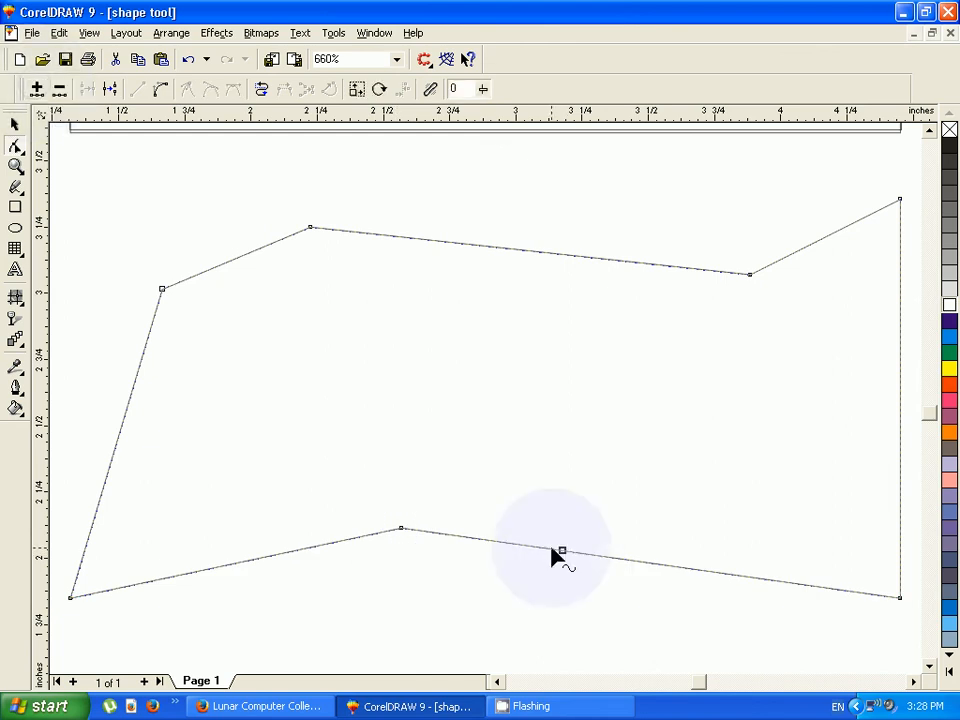
{"action": "left_click", "coordinate": [563, 532]}
{"action": "left_click", "coordinate": [562, 550]}
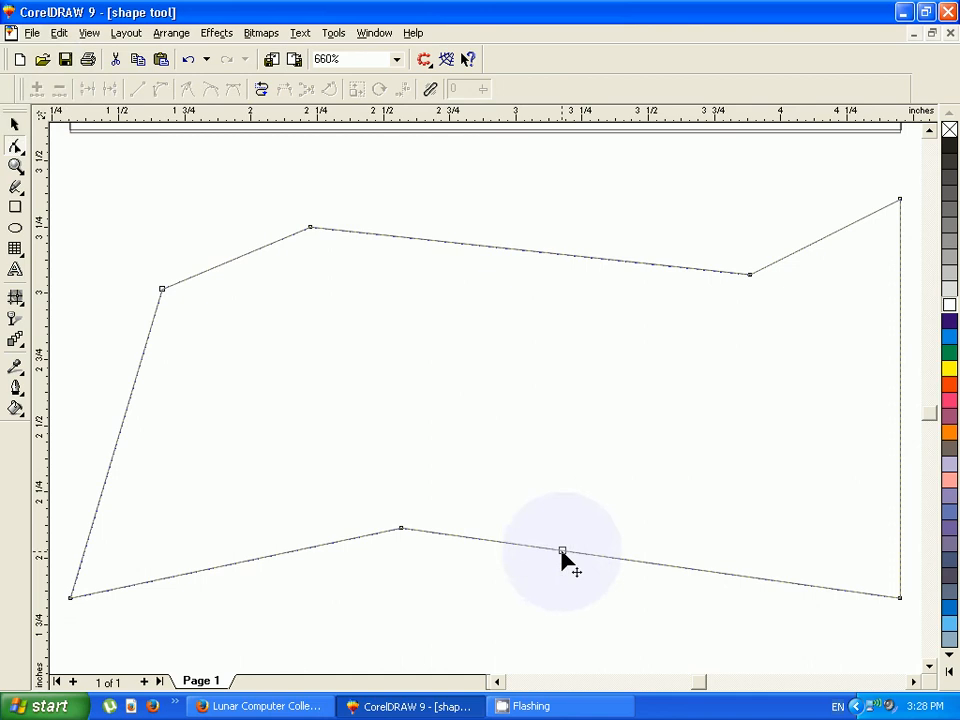
{"action": "left_click_drag", "start_coordinate": [562, 550], "coordinate": [566, 518]}
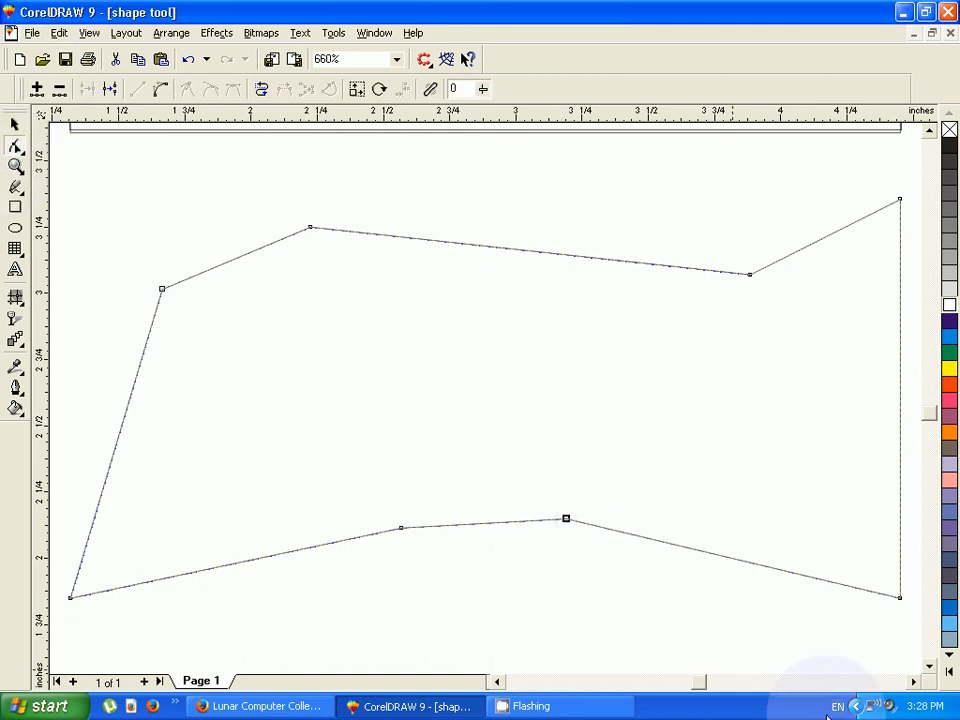
{"action": "left_click", "coordinate": [830, 578]}
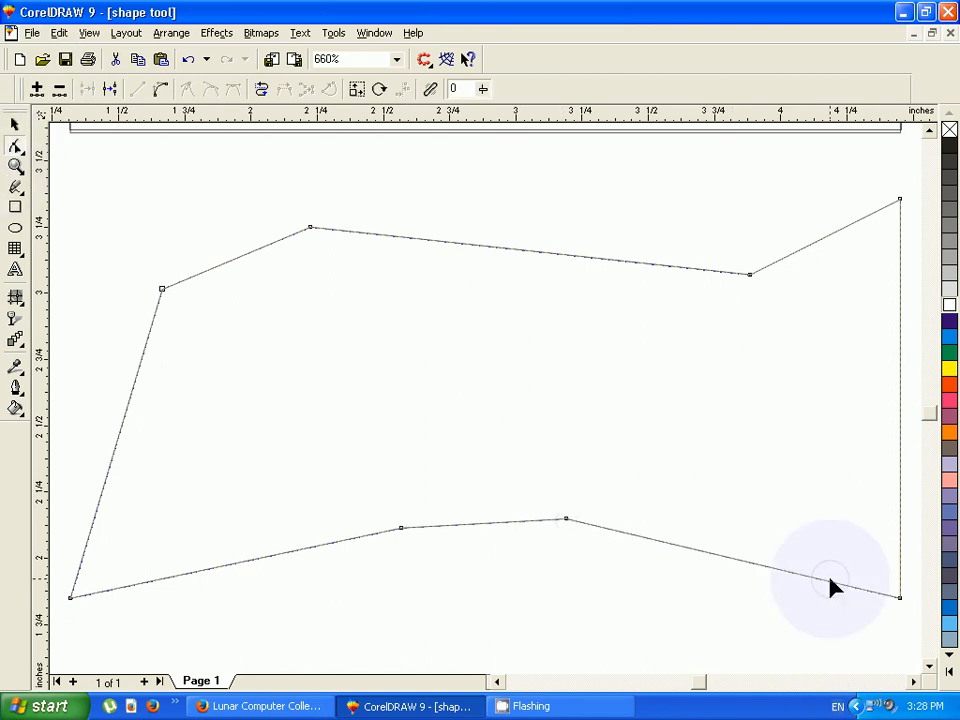
{"action": "left_click", "coordinate": [830, 579]}
{"action": "left_click_drag", "start_coordinate": [831, 581], "coordinate": [834, 556]}
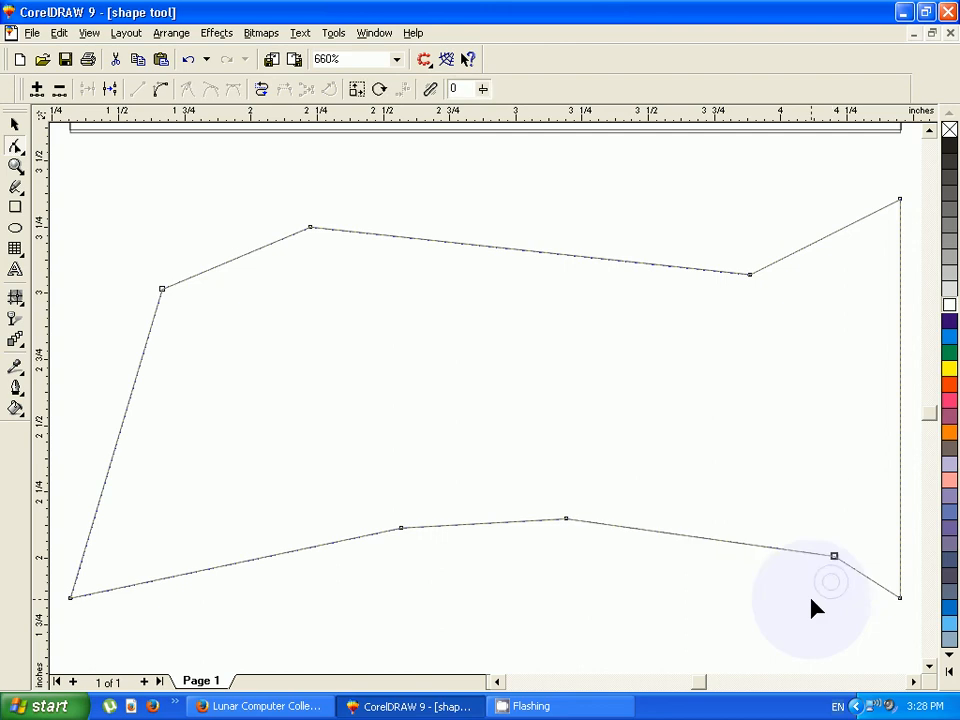
- Convert the slanted left edge to a curve and pull its two control handles outward so it bulges to the left
{"action": "left_click", "coordinate": [117, 438]}
{"action": "left_click", "coordinate": [160, 89]}
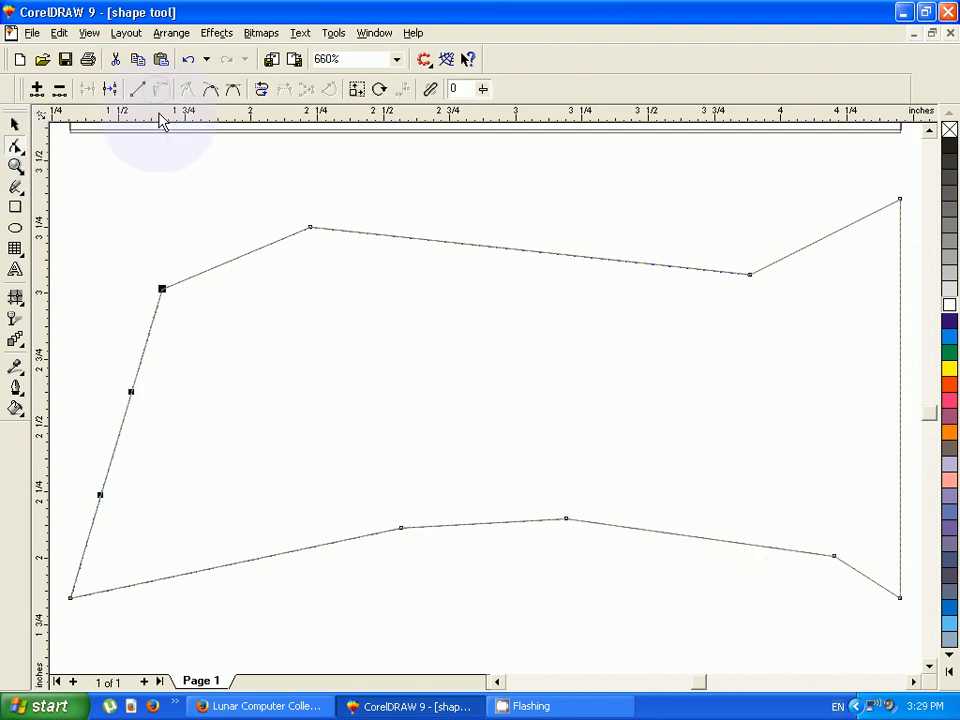
{"action": "mouse_move", "coordinate": [121, 409]}
{"action": "left_mouse_down"}
{"action": "mouse_move", "coordinate": [115, 384]}
{"action": "mouse_move", "coordinate": [108, 398]}
{"action": "left_mouse_up"}
{"action": "left_click_drag", "start_coordinate": [100, 495], "coordinate": [59, 479]}
{"action": "left_click_drag", "start_coordinate": [127, 377], "coordinate": [106, 333]}
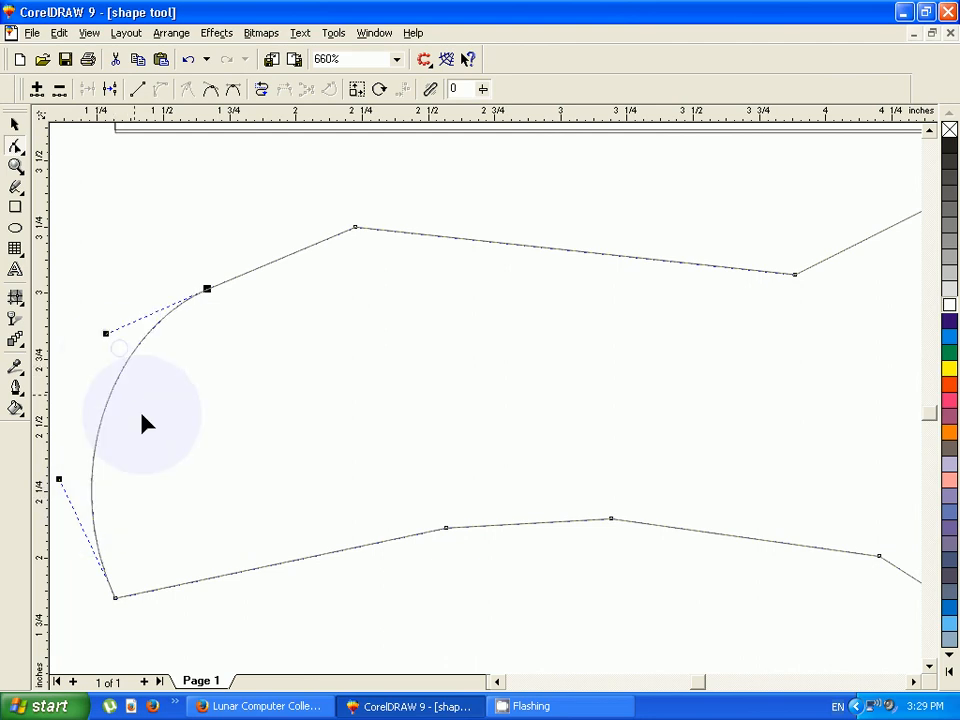
{"action": "left_click_drag", "start_coordinate": [59, 479], "coordinate": [50, 473]}
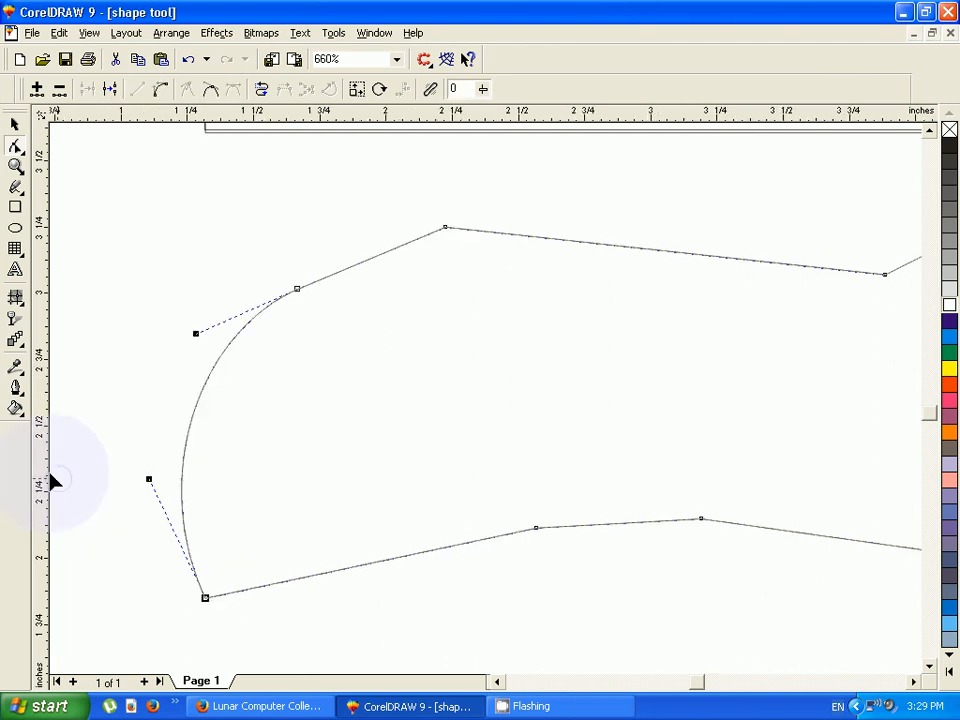
{"action": "left_click_drag", "start_coordinate": [219, 336], "coordinate": [197, 319]}
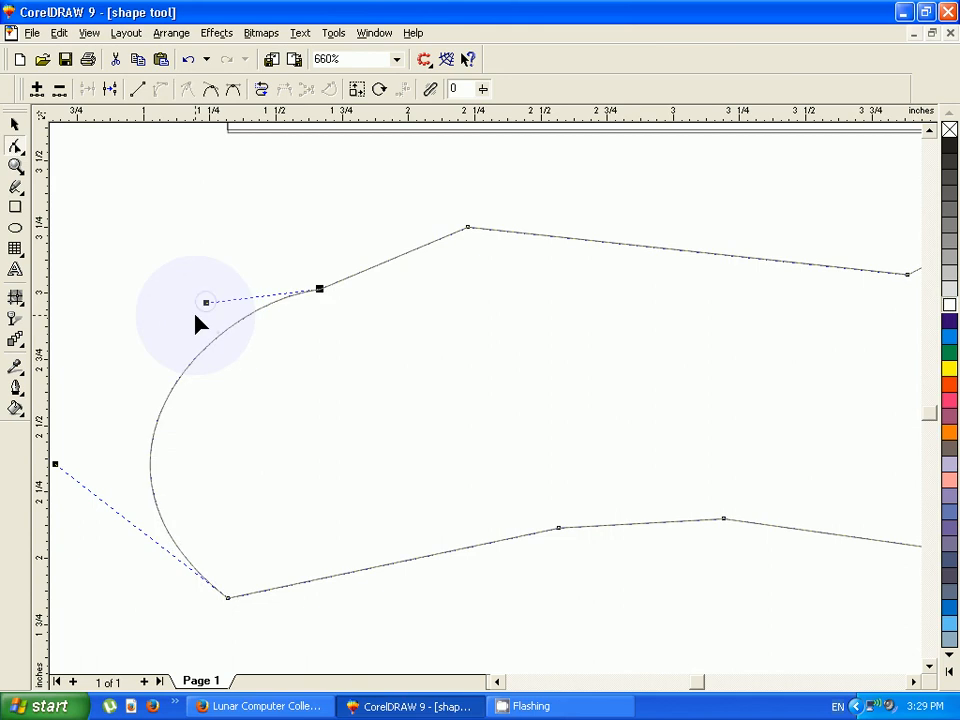
- Move the node at the curve's upper end straight up to about 3.09 inches vertically
{"action": "left_click", "coordinate": [317, 268]}
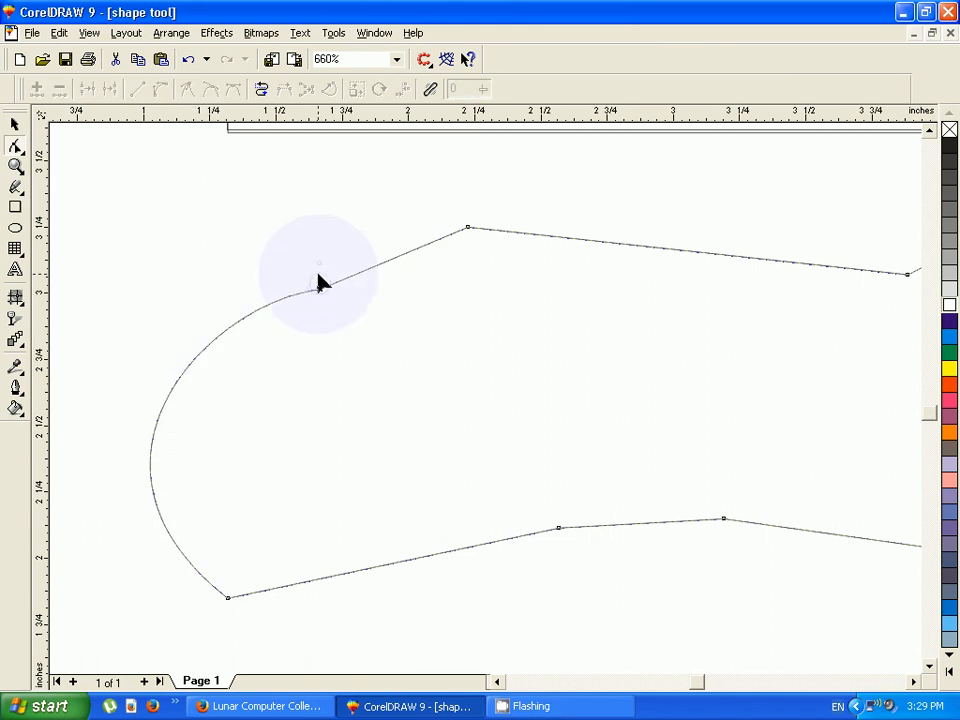
{"action": "left_click", "coordinate": [319, 289]}
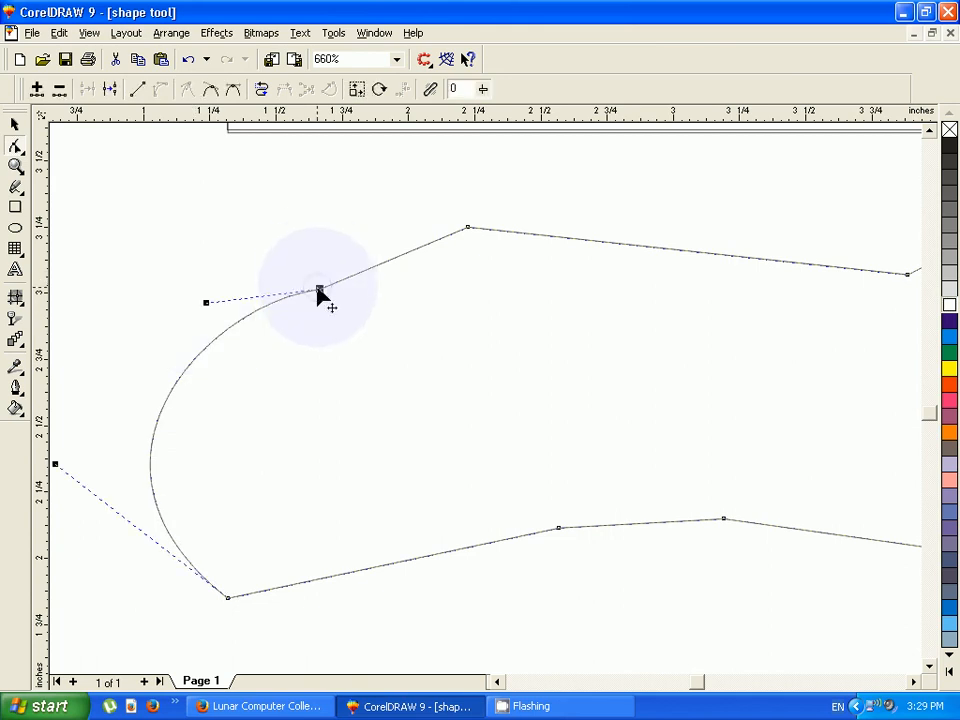
{"action": "left_click_drag", "start_coordinate": [319, 289], "coordinate": [319, 268]}
{"action": "key", "text": "F3"}
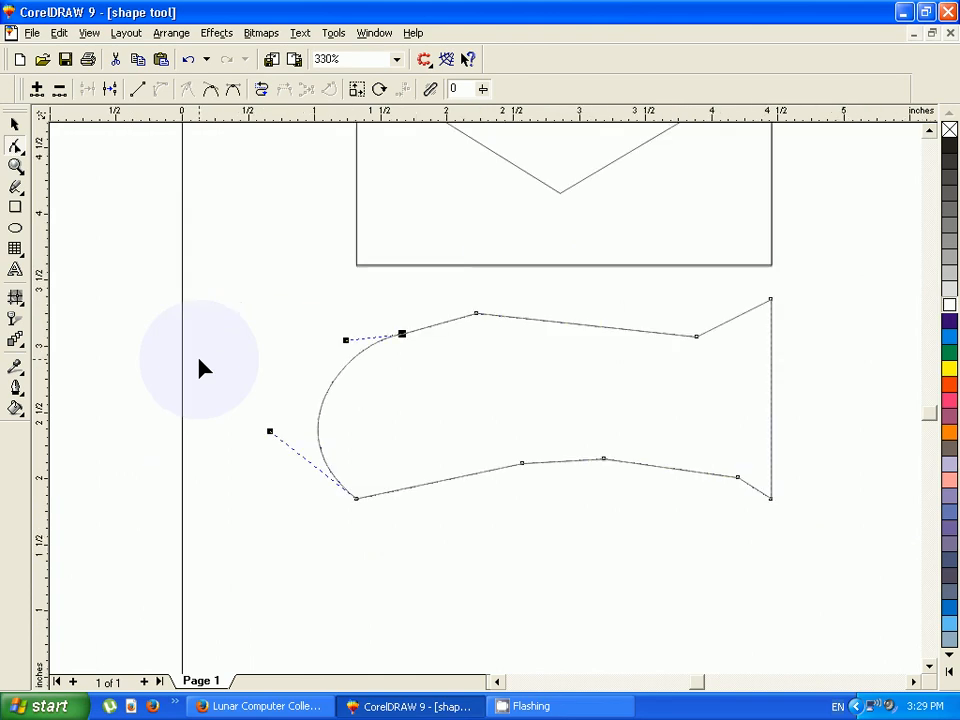
- Select the reshaped outline as a whole object and fill it with blue
{"action": "left_click", "coordinate": [17, 126]}
{"action": "left_click", "coordinate": [65, 200]}
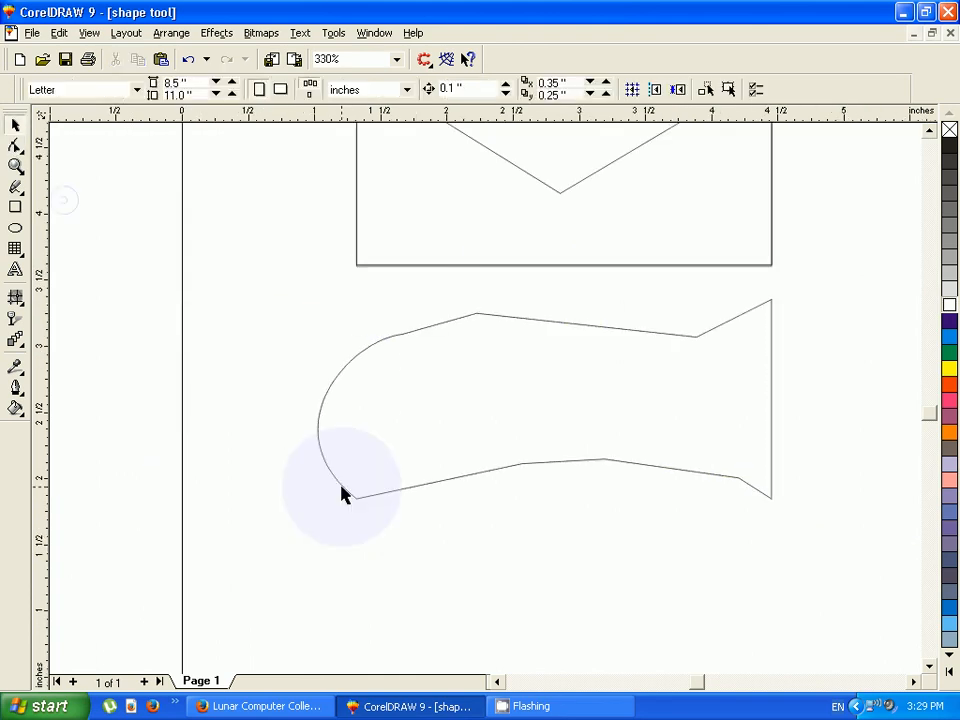
{"action": "left_click", "coordinate": [385, 492]}
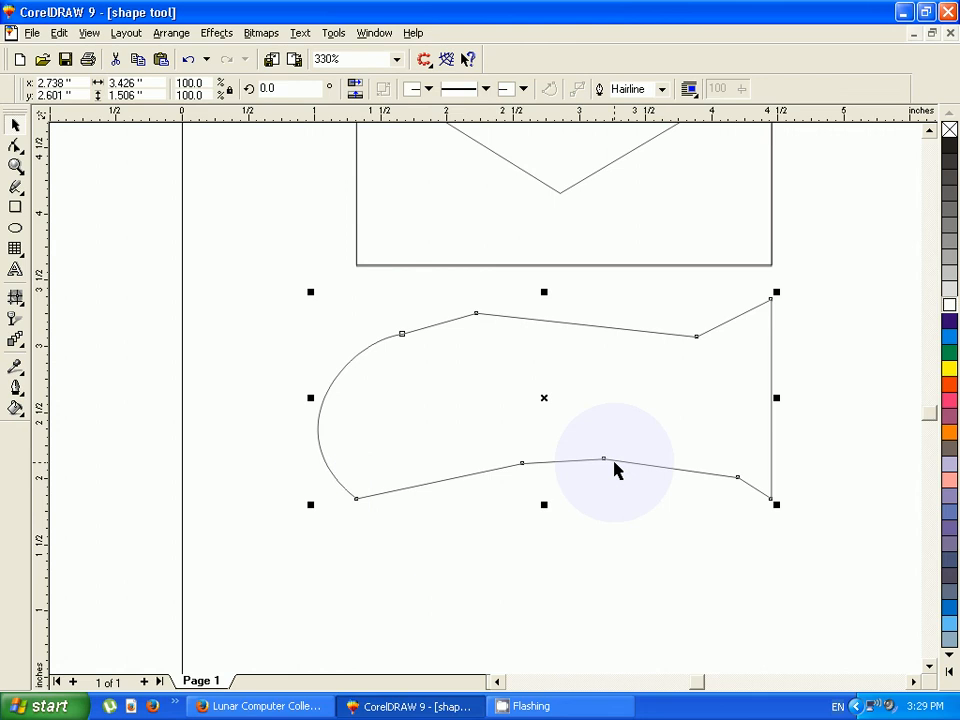
{"action": "left_click", "coordinate": [948, 339]}
- Make a concentric smaller duplicate of the blue shape, about 3.085 by 1.356 inches, fill it white and deselect
{"action": "left_click", "coordinate": [382, 508]}
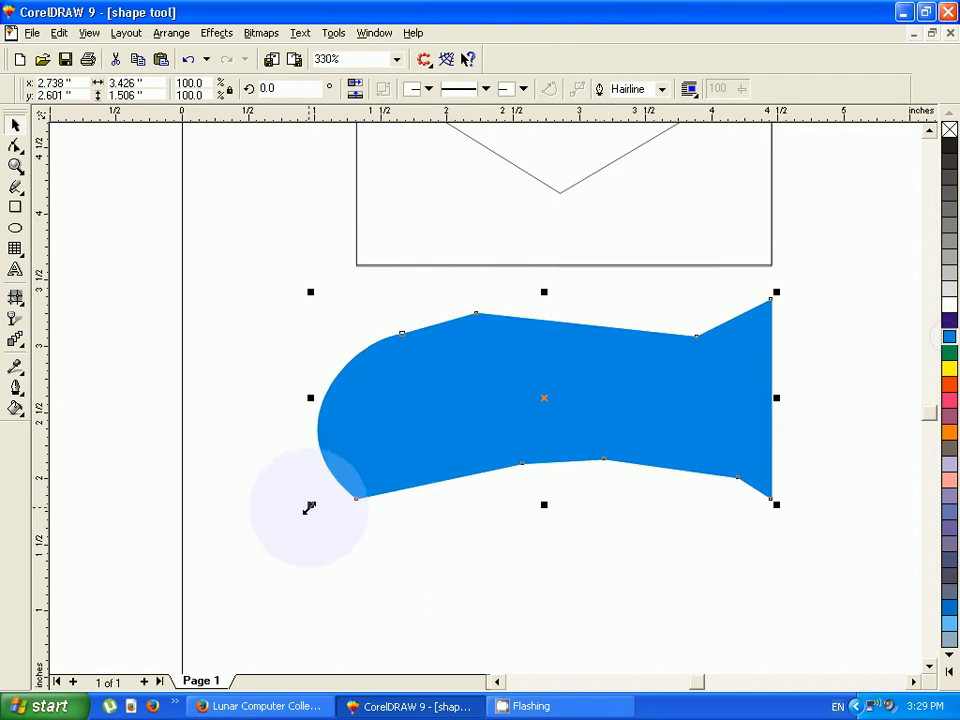
{"action": "left_click", "coordinate": [309, 508]}
{"action": "left_click_drag", "start_coordinate": [309, 508], "coordinate": [324, 497]}
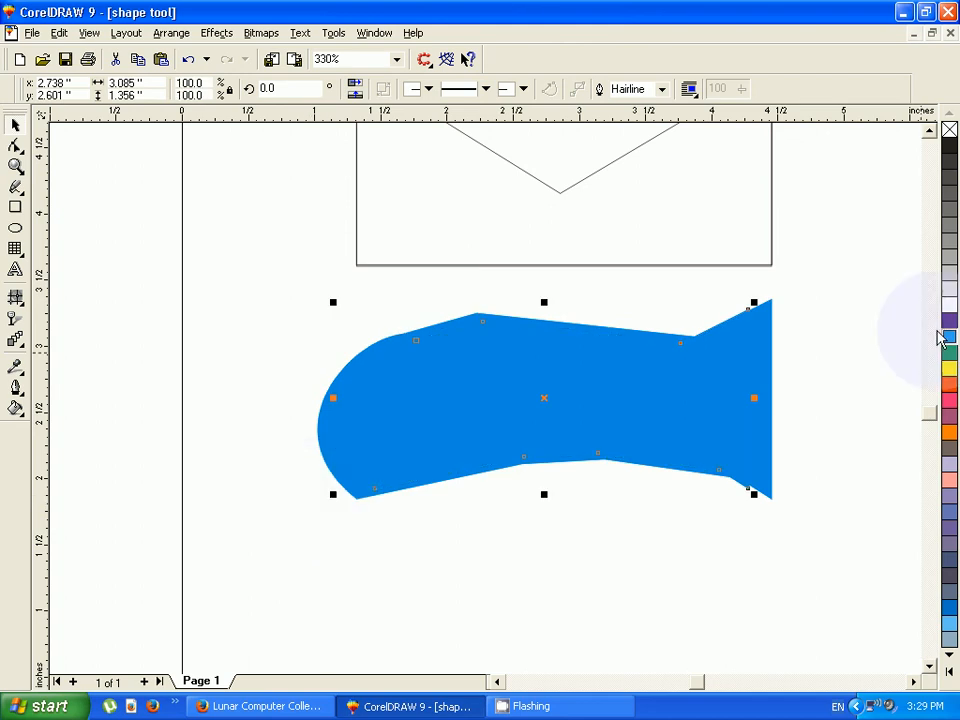
{"action": "left_click", "coordinate": [679, 467]}
{"action": "left_click", "coordinate": [519, 573]}
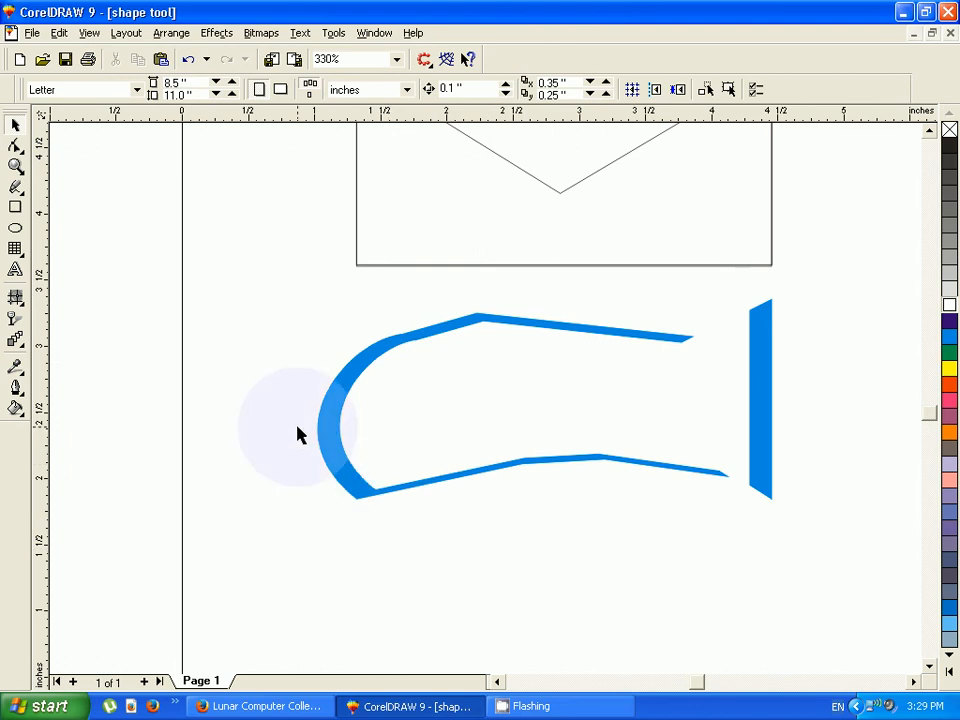
- Select the blue shape with its white copy and narrow them to about 1.468 inches wide from the right side
{"action": "key", "text": "F3"}
{"action": "left_click_drag", "start_coordinate": [365, 348], "coordinate": [700, 498]}
{"action": "left_click_drag", "start_coordinate": [634, 398], "coordinate": [504, 398]}
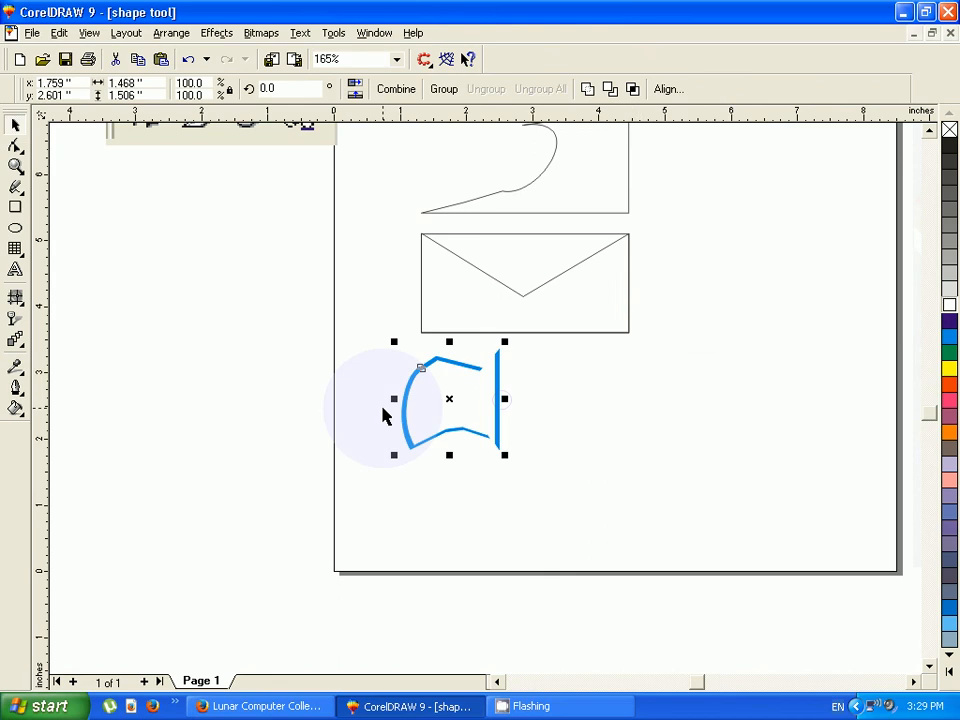
- Duplicate the narrowed shapes as a mirror image to the right, and mirror-duplicate both halves downward
{"action": "left_click_drag", "start_coordinate": [392, 399], "coordinate": [518, 400]}
{"action": "left_click", "coordinate": [471, 494]}
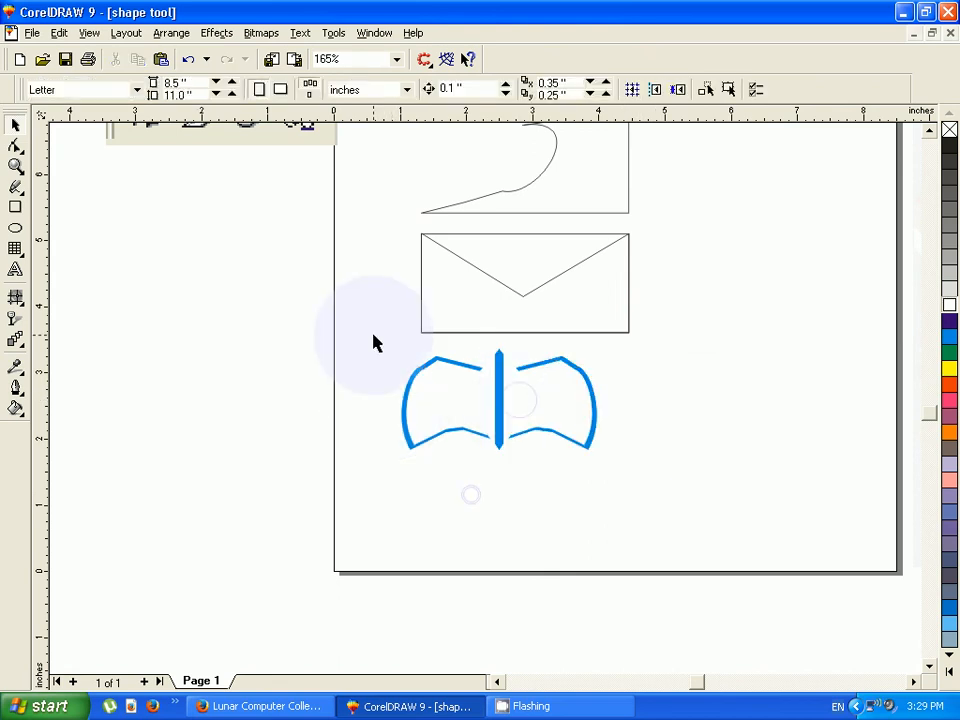
{"action": "left_click_drag", "start_coordinate": [373, 335], "coordinate": [638, 510]}
{"action": "left_click_drag", "start_coordinate": [498, 342], "coordinate": [498, 553]}
- Select the complete four-part figure and make a duplicate rotated to about 318.353° around its centre
{"action": "left_click_drag", "start_coordinate": [379, 333], "coordinate": [510, 467]}
{"action": "left_click", "coordinate": [583, 392]}
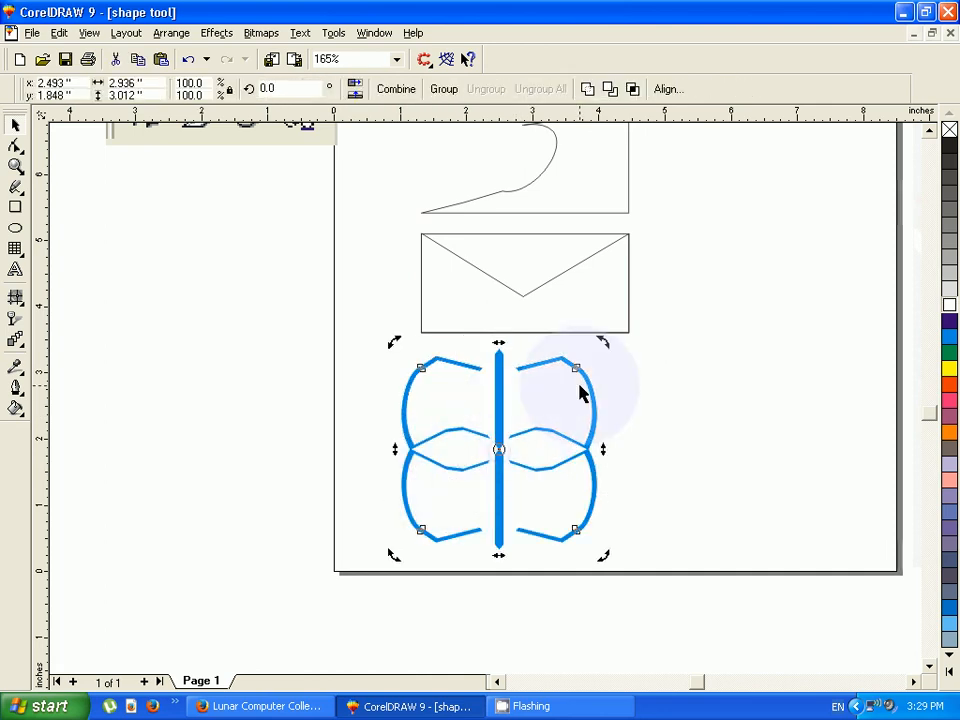
{"action": "mouse_move", "coordinate": [601, 342]}
{"action": "left_mouse_down"}
{"action": "mouse_move", "coordinate": [638, 400]}
{"action": "mouse_move", "coordinate": [643, 447]}
{"action": "left_mouse_up"}
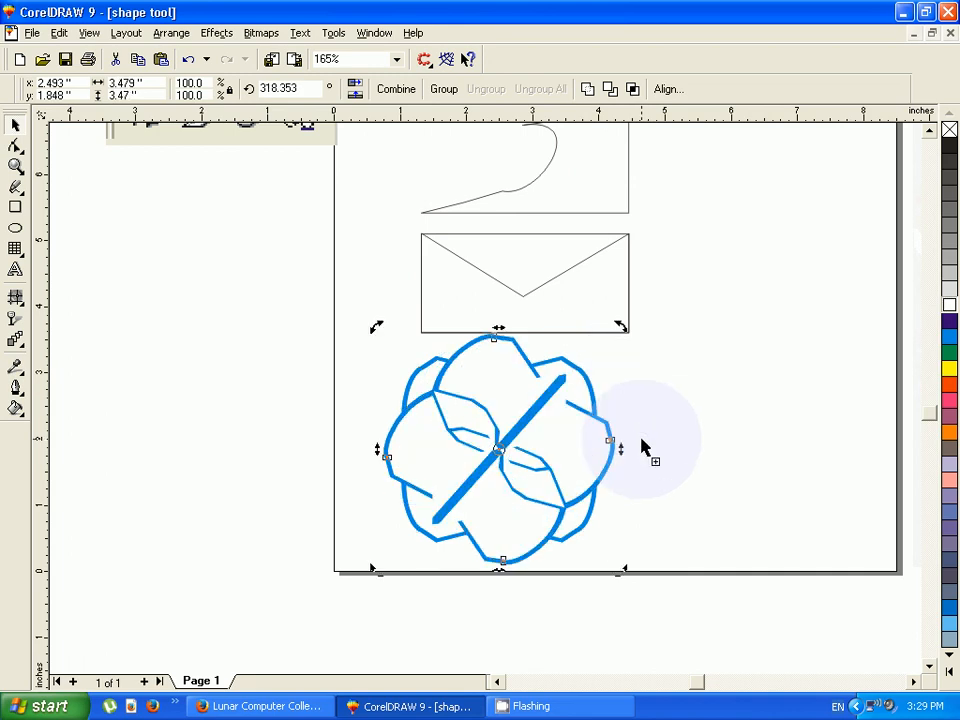
- Repeat the rotated duplication 30 times to build a round overlapping ornament, and deselect it
{"action": "key", "text": "ctrl+r"}
{"action": "key", "text": "ctrl+r"}
{"action": "key", "text": "ctrl+r"}
{"action": "key", "text": "ctrl+r"}
{"action": "key", "text": "ctrl+r"}
{"action": "key", "text": "ctrl+r"}
{"action": "key", "text": "ctrl+r"}
{"action": "key", "text": "ctrl+r"}
{"action": "key", "text": "ctrl+r"}
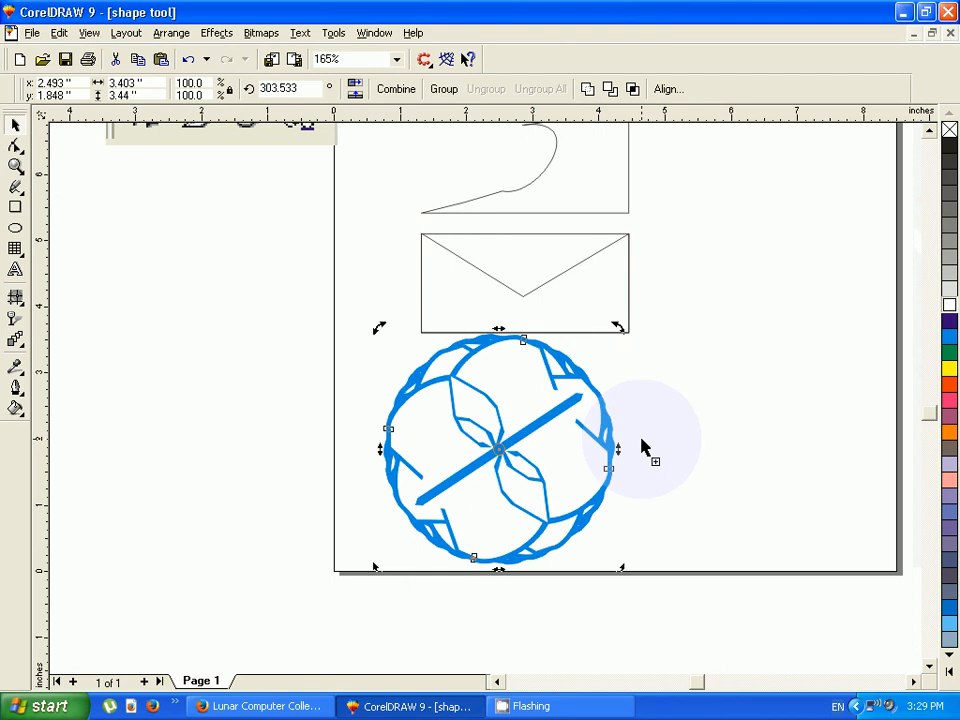
{"action": "key", "text": "ctrl+r"}
{"action": "key", "text": "ctrl+r"}
{"action": "key", "text": "ctrl+r"}
{"action": "key", "text": "ctrl+r"}
{"action": "key", "text": "ctrl+r"}
{"action": "key", "text": "ctrl+r"}
{"action": "key", "text": "ctrl+r"}
{"action": "key", "text": "ctrl+r"}
{"action": "key", "text": "ctrl+r"}
{"action": "key", "text": "ctrl+r"}
{"action": "key", "text": "ctrl+r"}
{"action": "key", "text": "ctrl+r"}
{"action": "key", "text": "ctrl+r"}
{"action": "key", "text": "ctrl+r"}
{"action": "key", "text": "ctrl+r"}
{"action": "key", "text": "ctrl+r"}
{"action": "key", "text": "ctrl+r"}
{"action": "key", "text": "ctrl+r"}
{"action": "key", "text": "ctrl+r"}
{"action": "key", "text": "ctrl+r"}
{"action": "key", "text": "ctrl+r"}
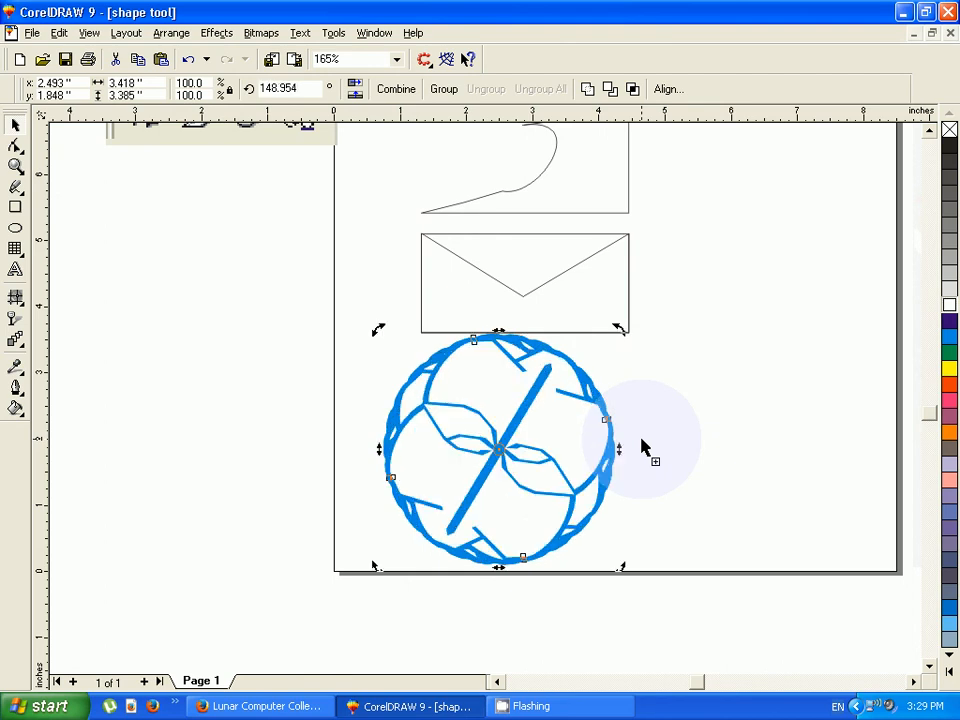
{"action": "left_click", "coordinate": [191, 321]}
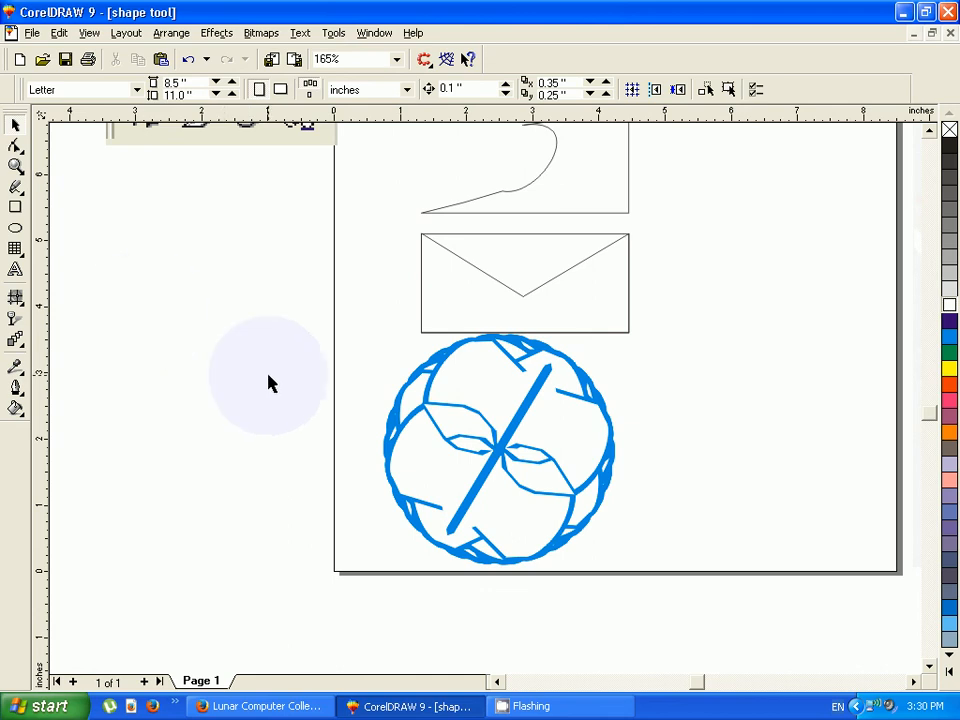
{"action": "left_click", "coordinate": [15, 207]}
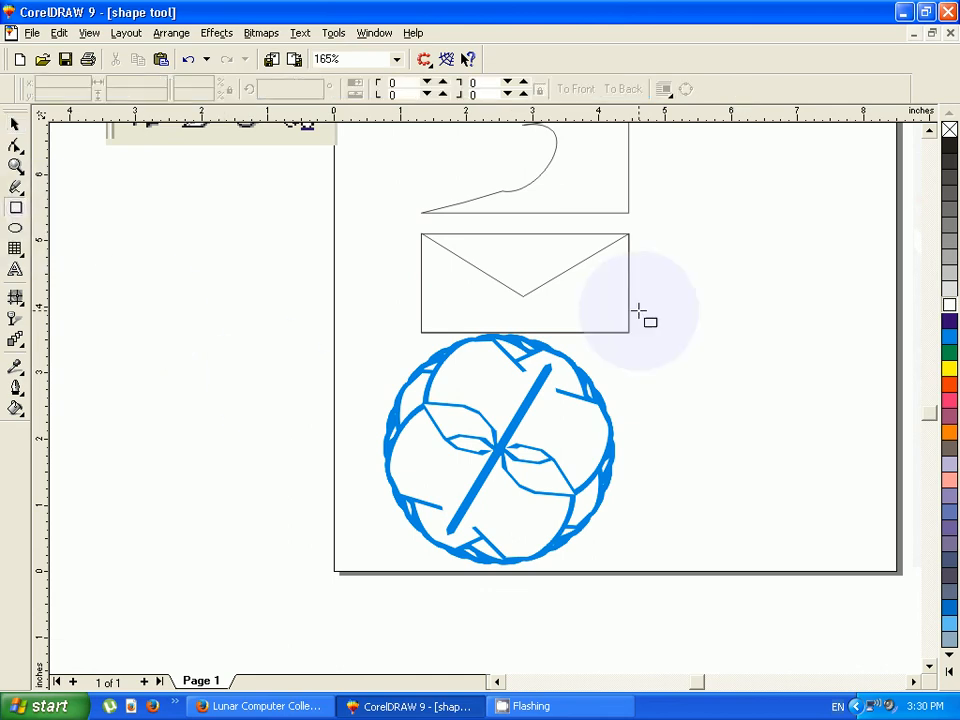
{"action": "left_click_drag", "start_coordinate": [685, 236], "coordinate": [783, 345]}
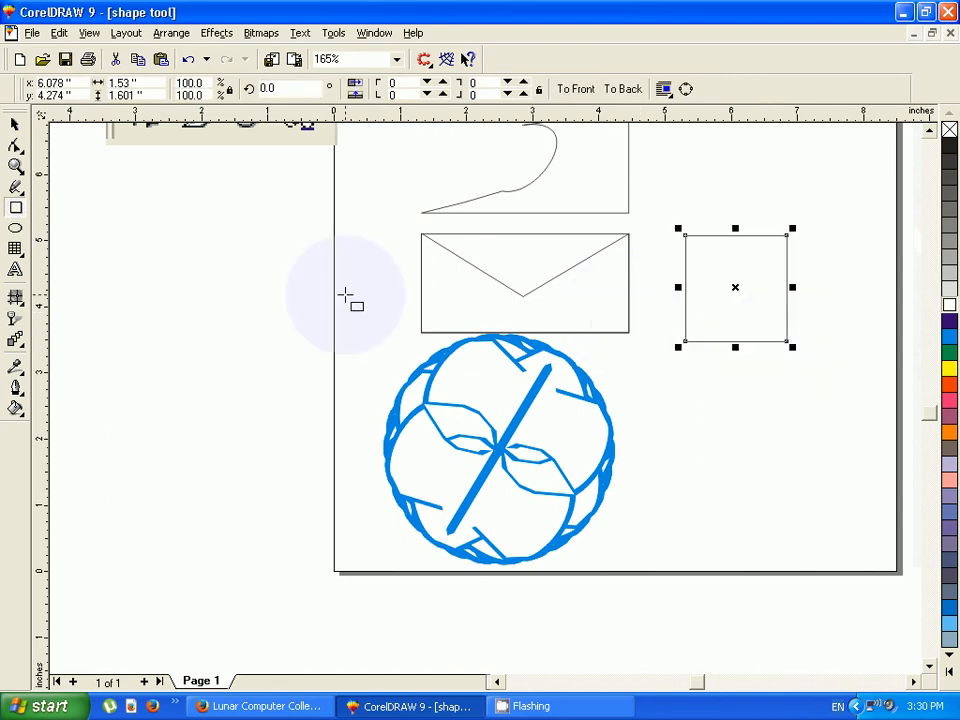
{"action": "key", "text": "Delete"}
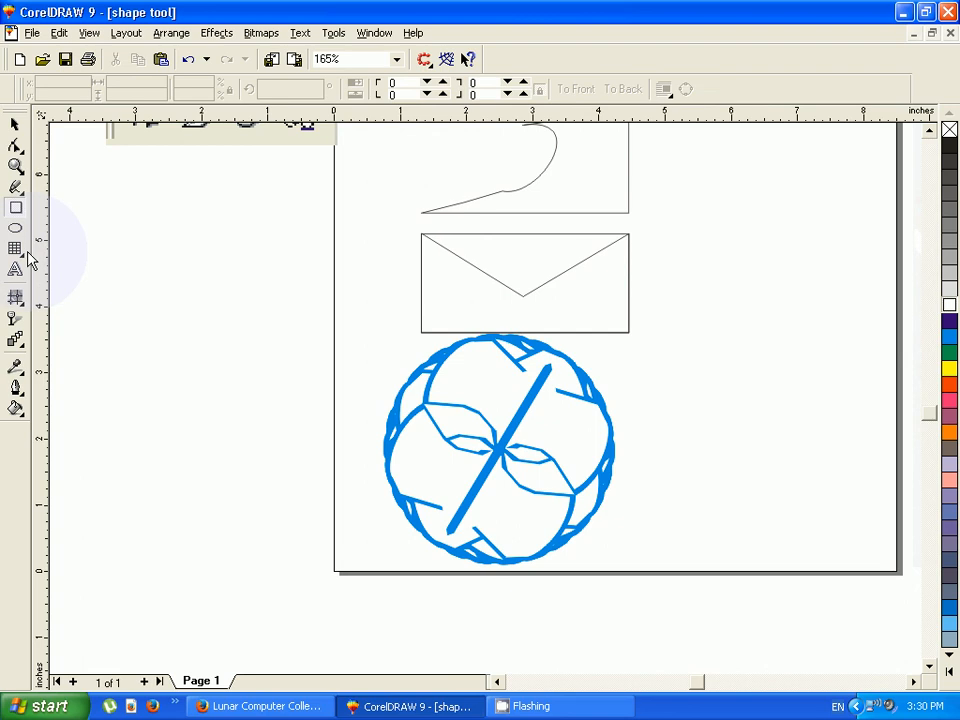
- Draw a five-sided polygon of about 1.967 by 1.858 inches to the right of the envelope and activate the Shape Tool on it
{"action": "left_click", "coordinate": [21, 258]}
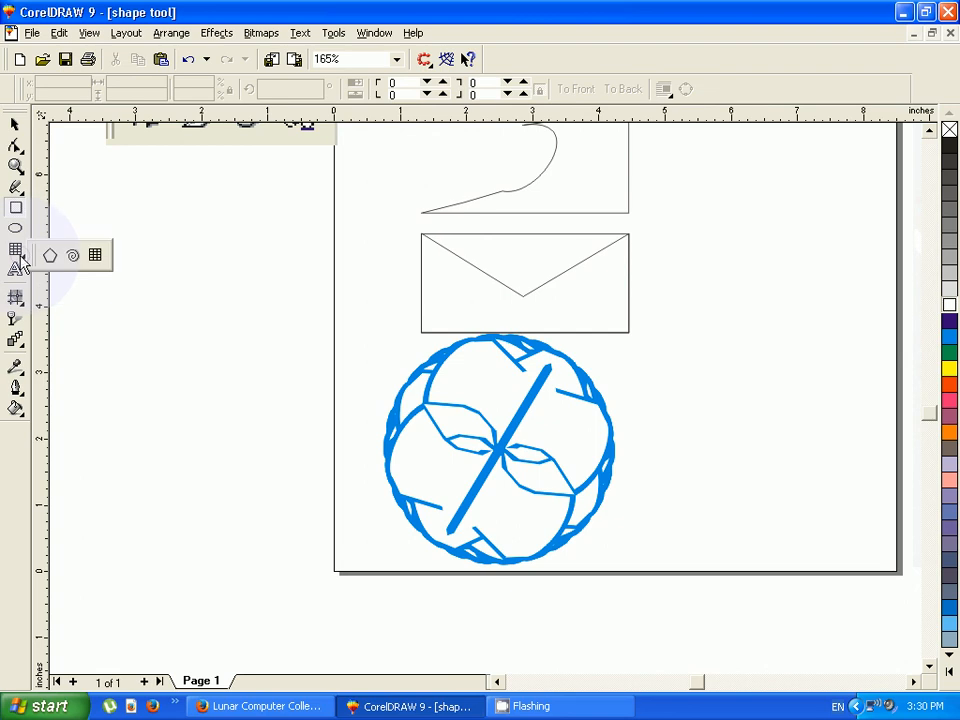
{"action": "left_click", "coordinate": [50, 255]}
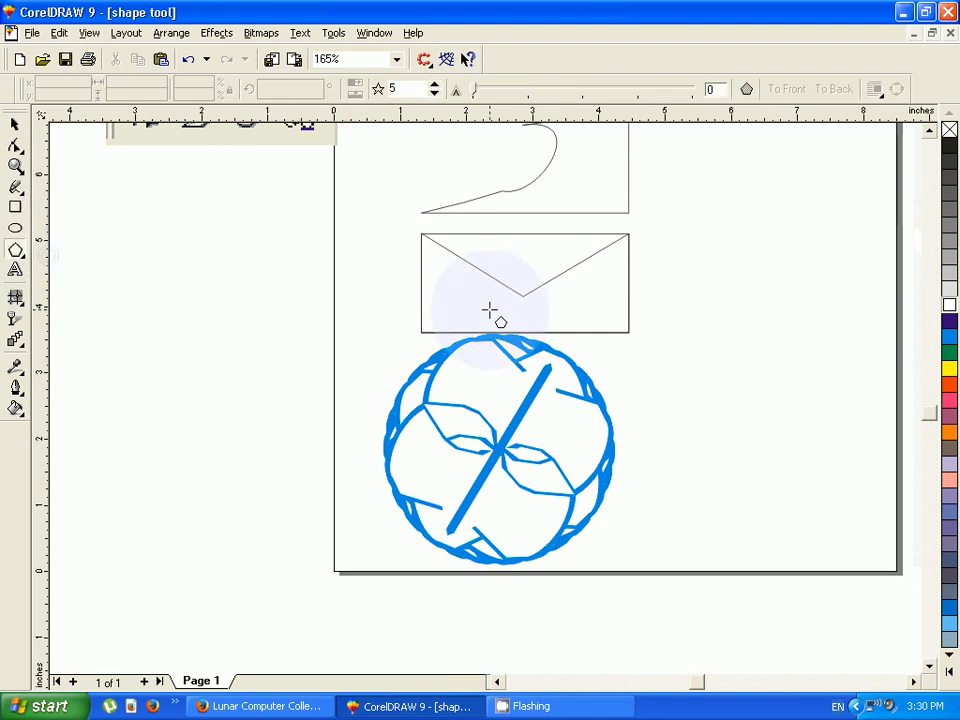
{"action": "mouse_move", "coordinate": [668, 254]}
{"action": "left_mouse_down"}
{"action": "mouse_move", "coordinate": [763, 339]}
{"action": "mouse_move", "coordinate": [767, 410]}
{"action": "left_mouse_up"}
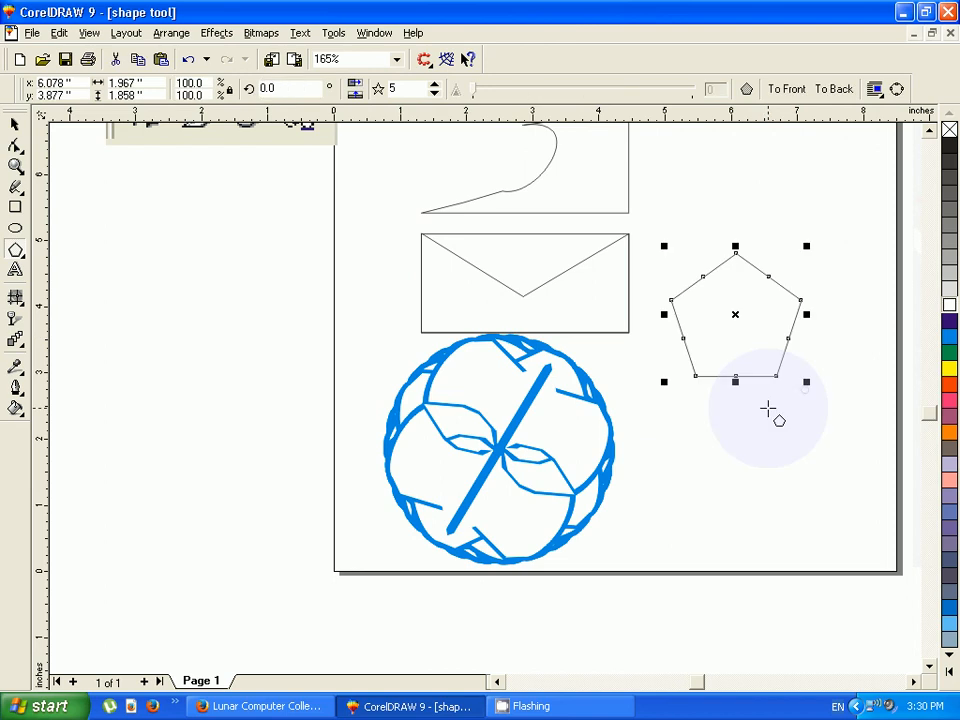
{"action": "key", "text": "shift+F2"}
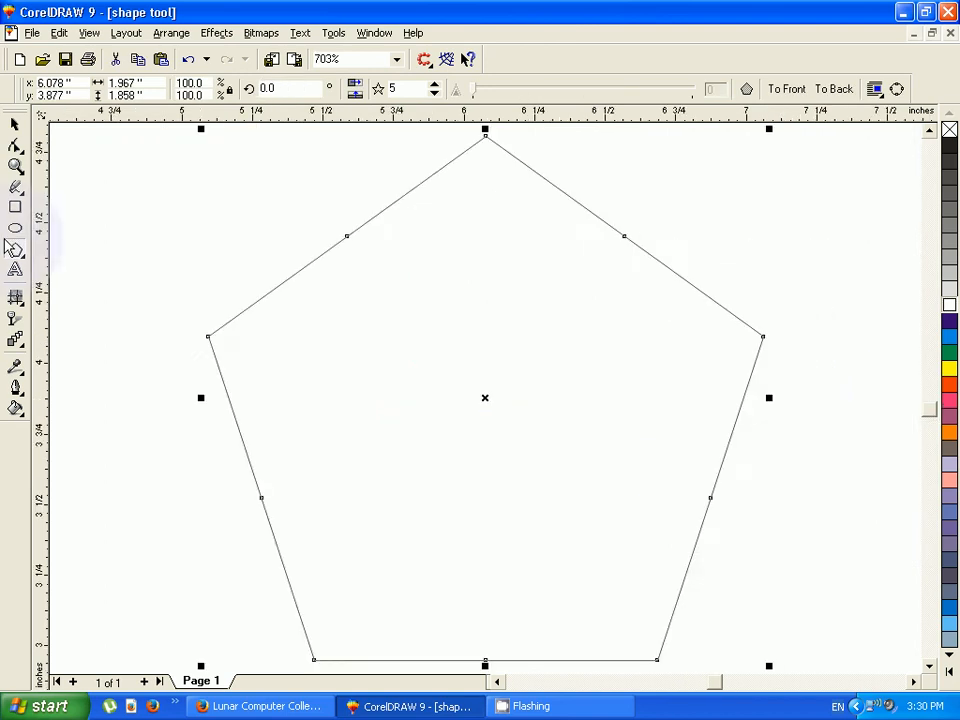
{"action": "key", "text": "F10"}
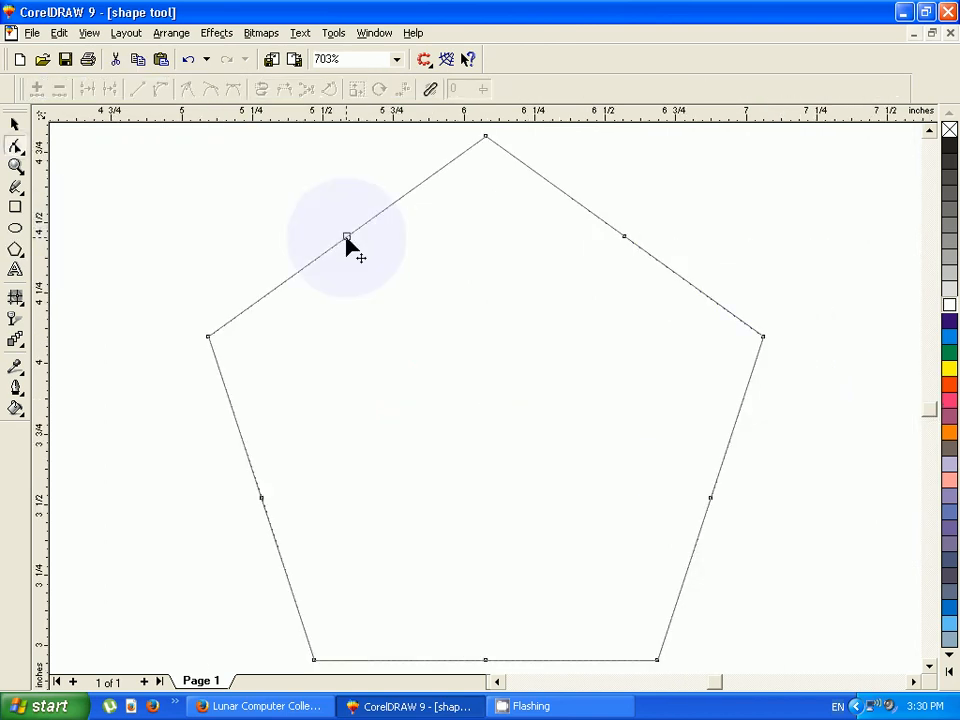
- Pull the midpoint node of the pentagon's upper-left side inward to form a five-pointed star, and select the star as an object
{"action": "left_click_drag", "start_coordinate": [347, 237], "coordinate": [406, 344]}
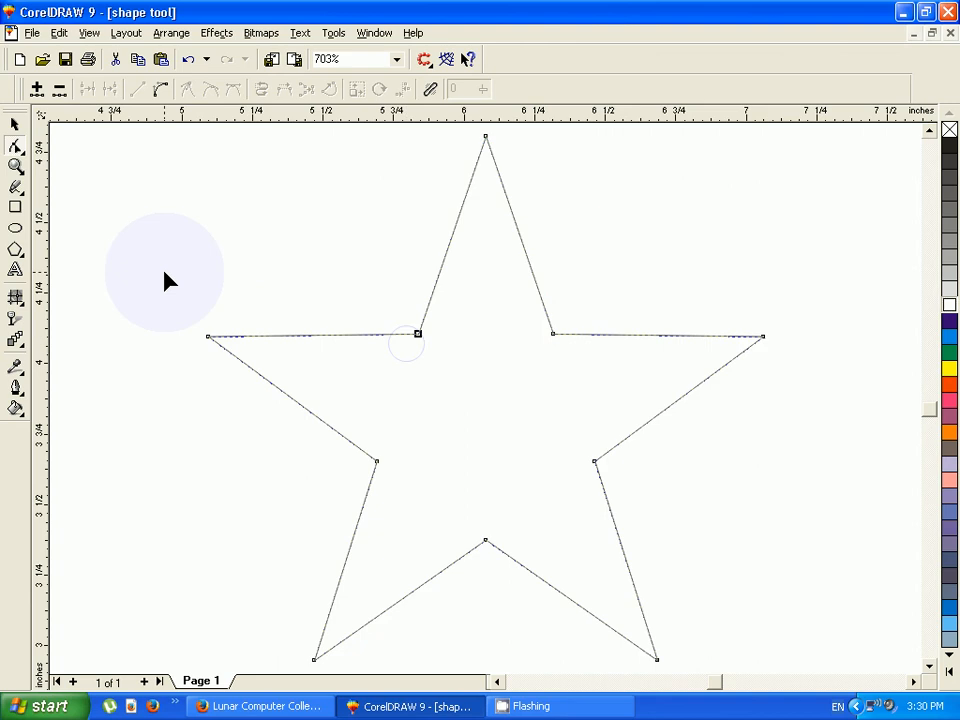
{"action": "left_click", "coordinate": [16, 125]}
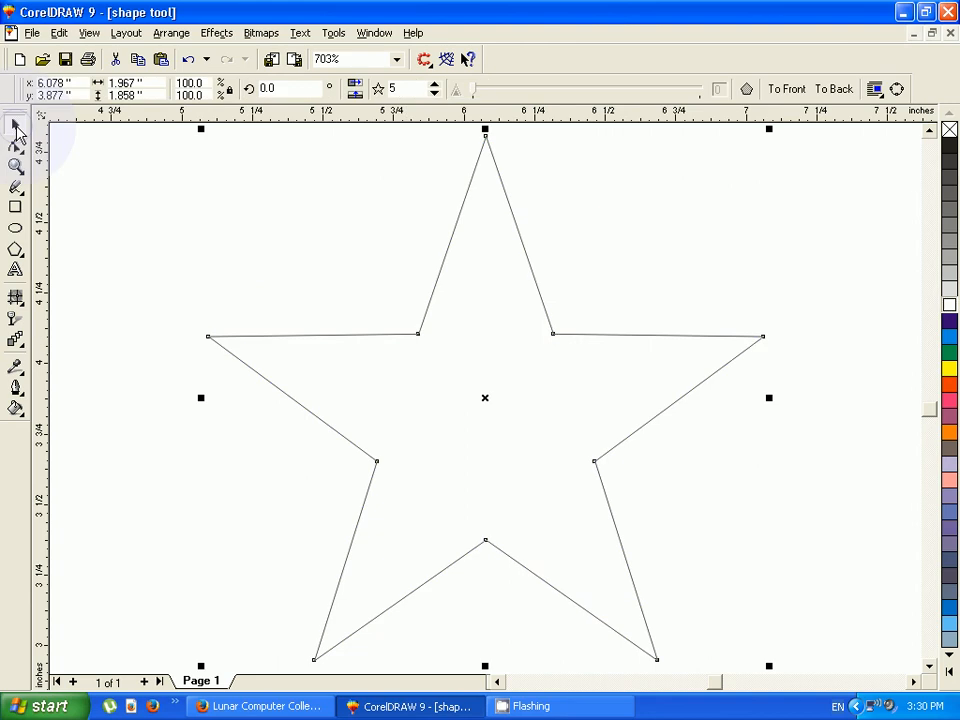
{"action": "left_click", "coordinate": [305, 337]}
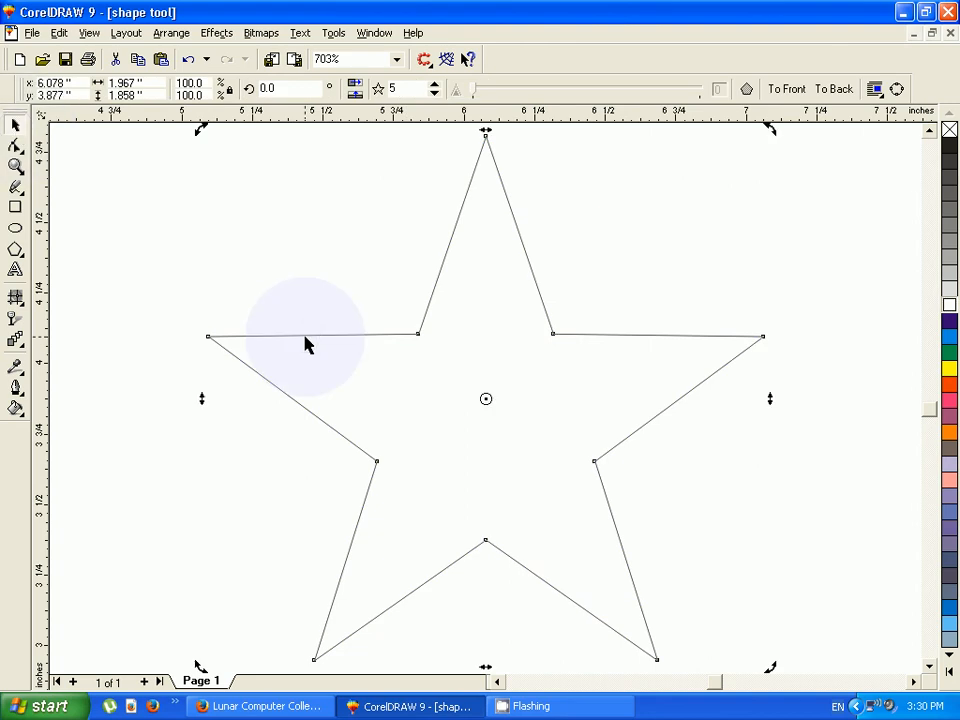
- Set the star's number of points to 10
{"action": "double_click", "coordinate": [407, 88]}
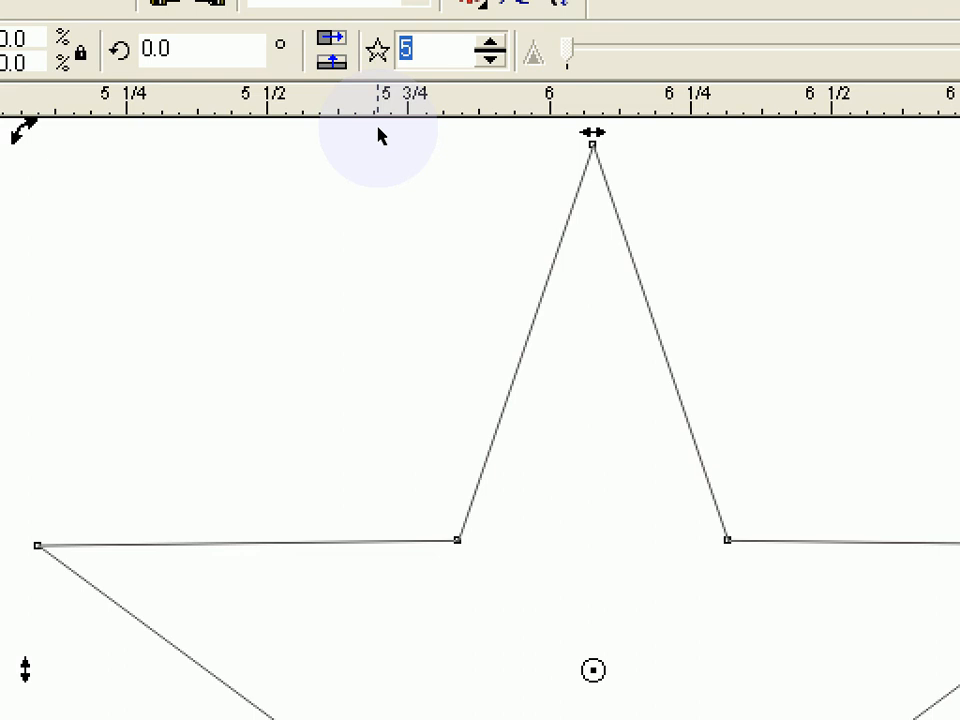
{"action": "left_click", "coordinate": [433, 48]}
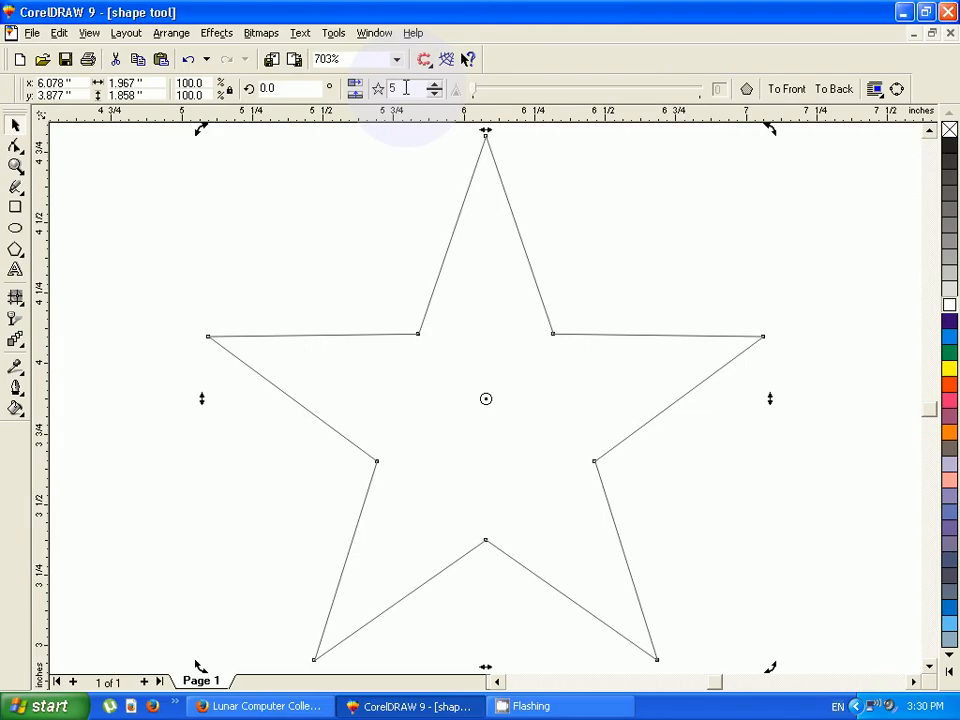
{"action": "double_click", "coordinate": [406, 88]}
{"action": "type", "text": "10"}
{"action": "key", "text": "Return"}
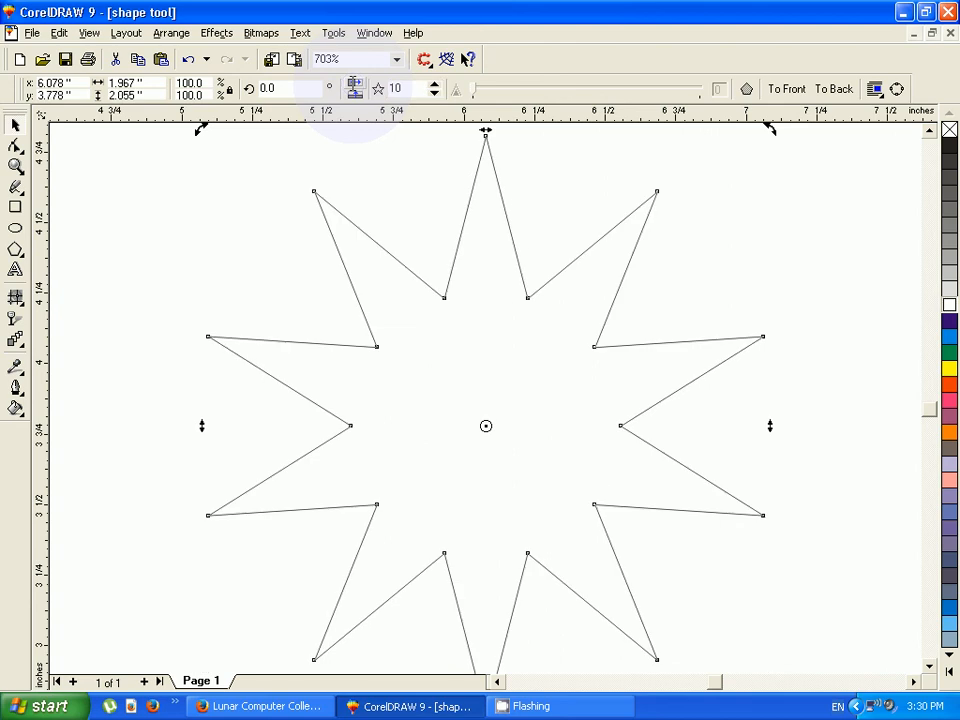
- Raise the star's number of points to 100
{"action": "left_click", "coordinate": [405, 87]}
{"action": "type", "text": "0"}
{"action": "key", "text": "Return"}
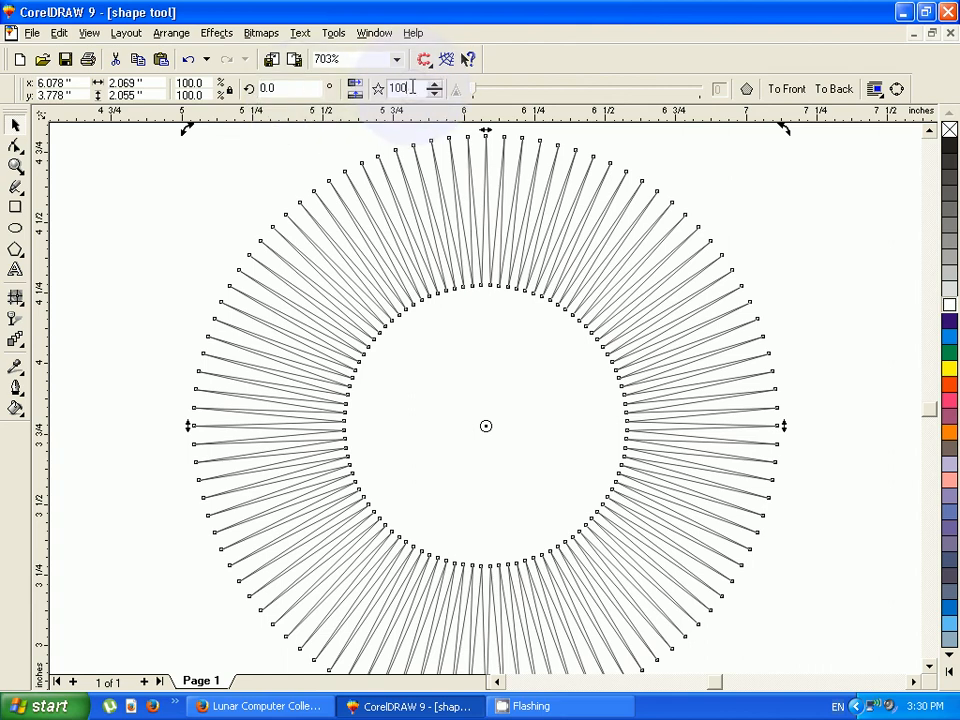
- Set the star's number of points back to 5
{"action": "double_click", "coordinate": [412, 87]}
{"action": "type", "text": "54"}
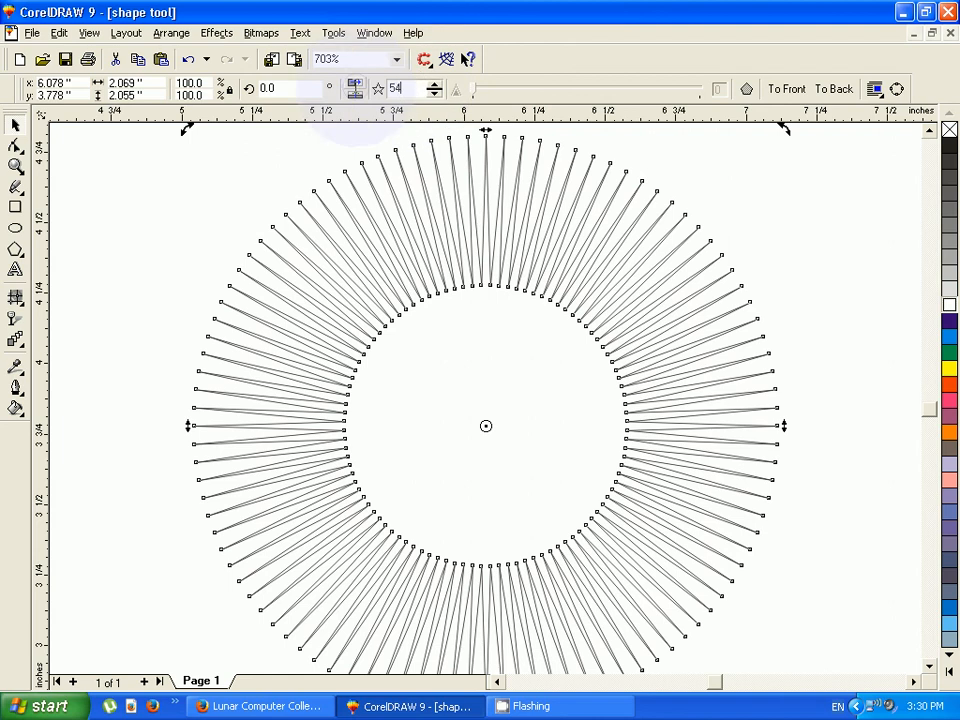
{"action": "key", "text": "BackSpace"}
{"action": "key", "text": "BackSpace"}
{"action": "type", "text": "5"}
{"action": "key", "text": "Return"}
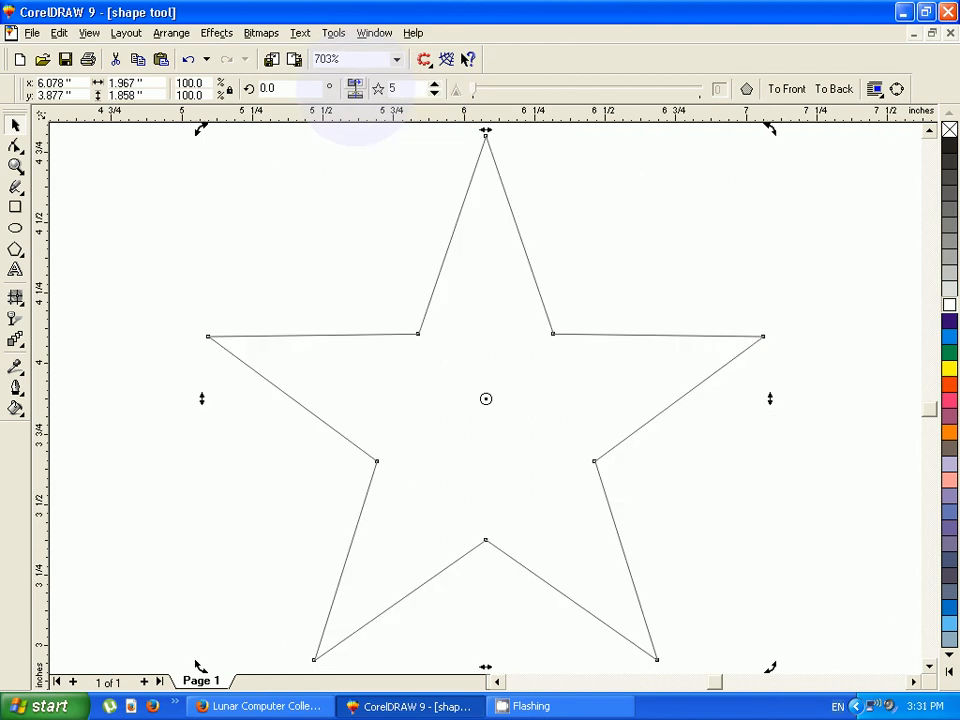
- Move the star slightly upward and place a slightly offset duplicate of it on top
{"action": "key", "text": "F3"}
{"action": "left_click", "coordinate": [381, 135]}
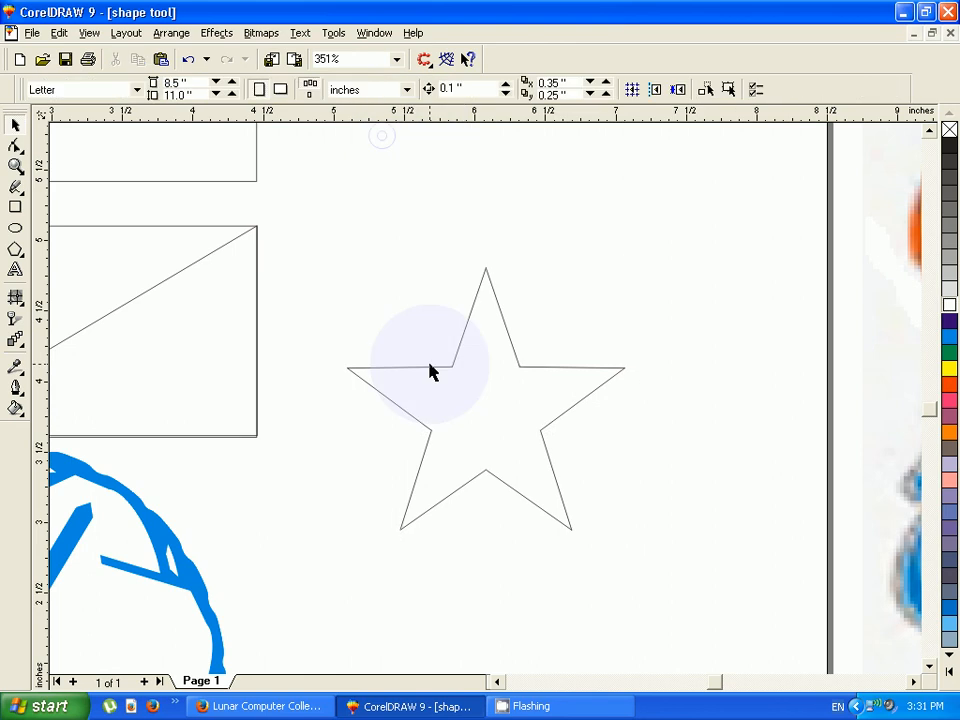
{"action": "left_click", "coordinate": [430, 372]}
{"action": "left_click_drag", "start_coordinate": [484, 396], "coordinate": [476, 335]}
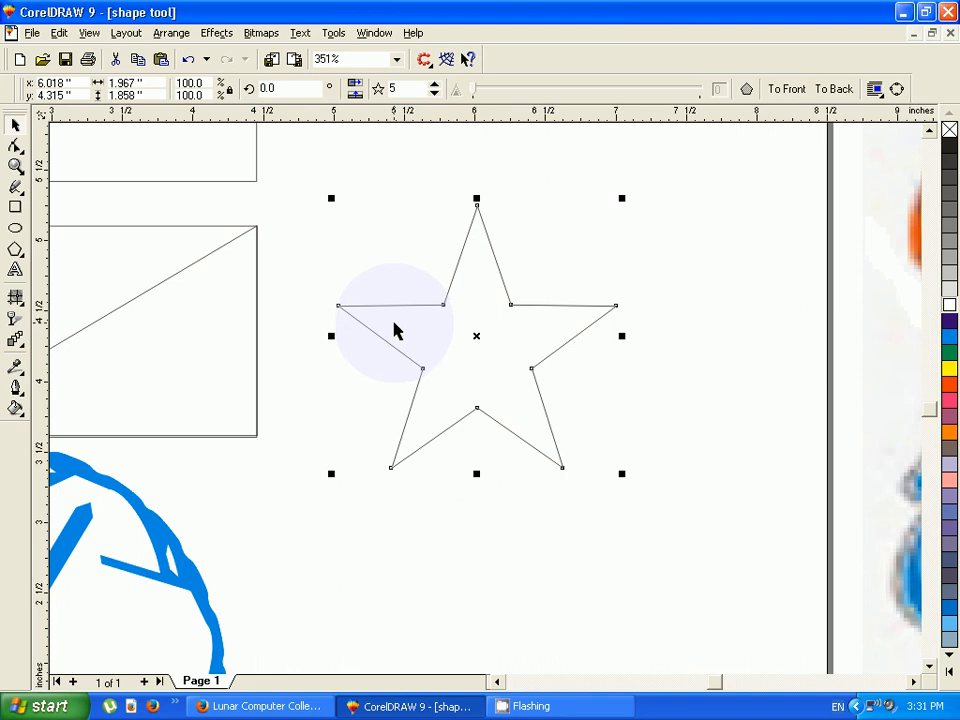
{"action": "left_click", "coordinate": [476, 548]}
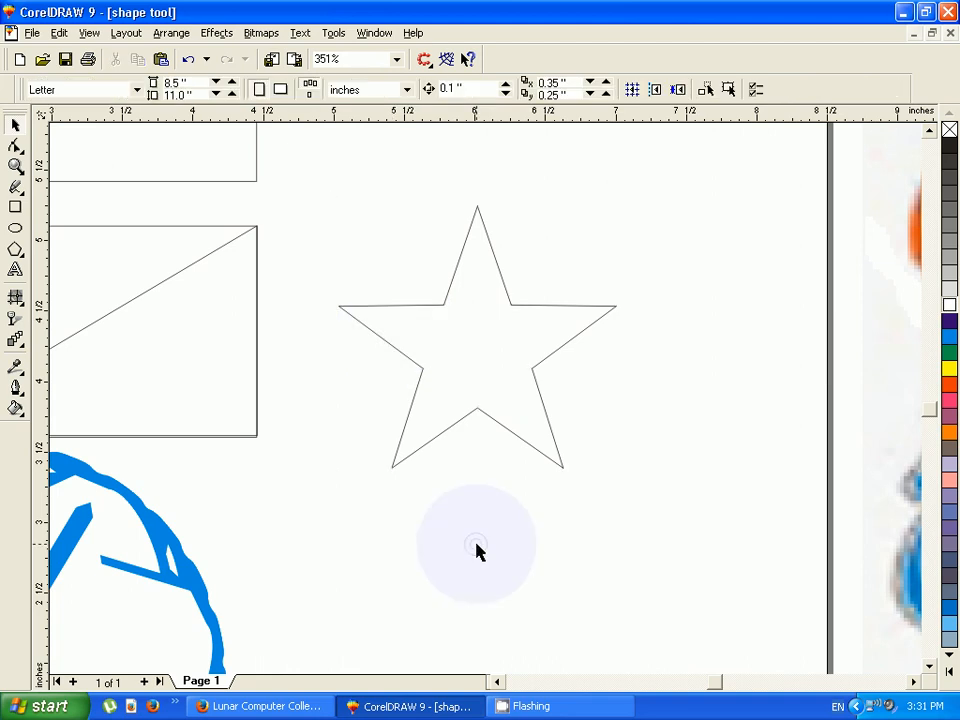
{"action": "left_click", "coordinate": [505, 431]}
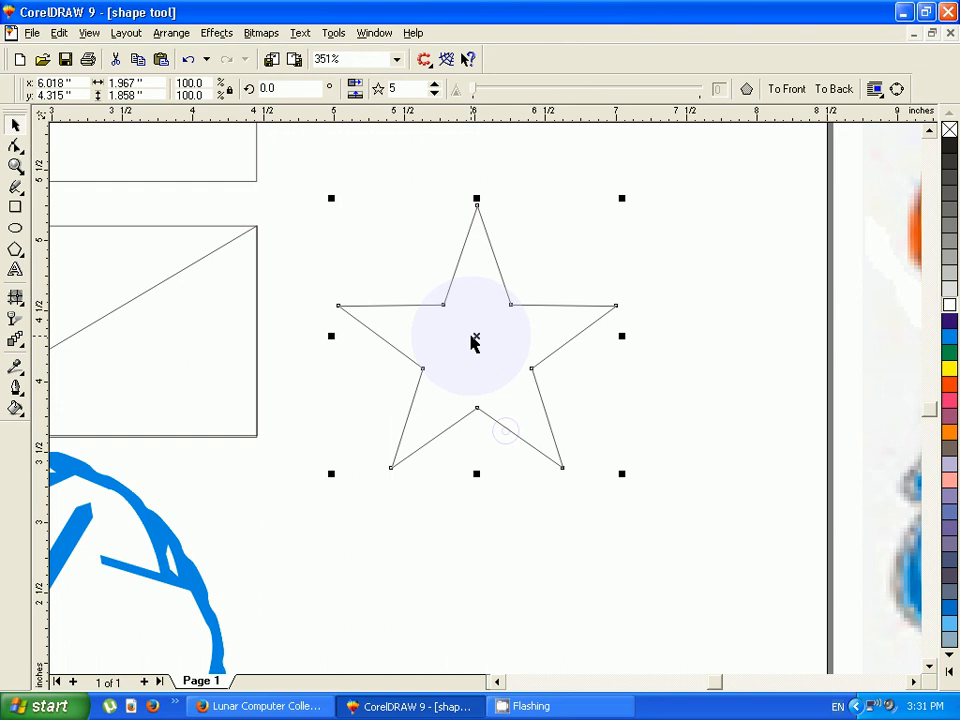
{"action": "mouse_move", "coordinate": [475, 342]}
{"action": "left_mouse_down"}
{"action": "mouse_move", "coordinate": [485, 334]}
{"action": "mouse_move", "coordinate": [476, 324]}
{"action": "left_mouse_up"}
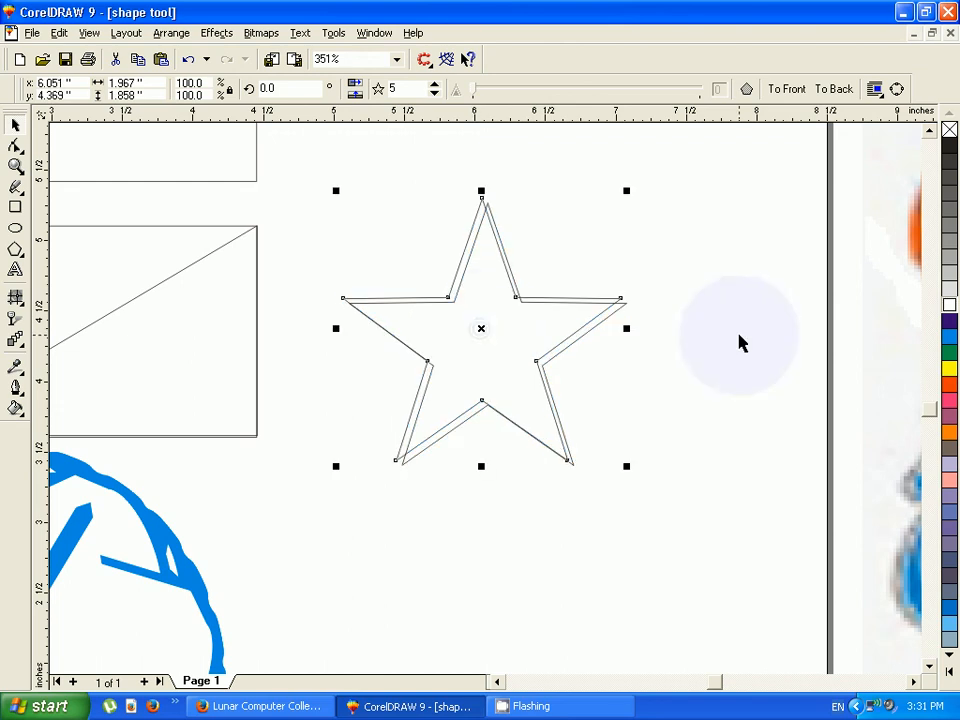
- Fill the front star dark blue and shift it slightly up and to the left of the outlined star
{"action": "left_click", "coordinate": [950, 321]}
{"action": "left_click", "coordinate": [629, 419]}
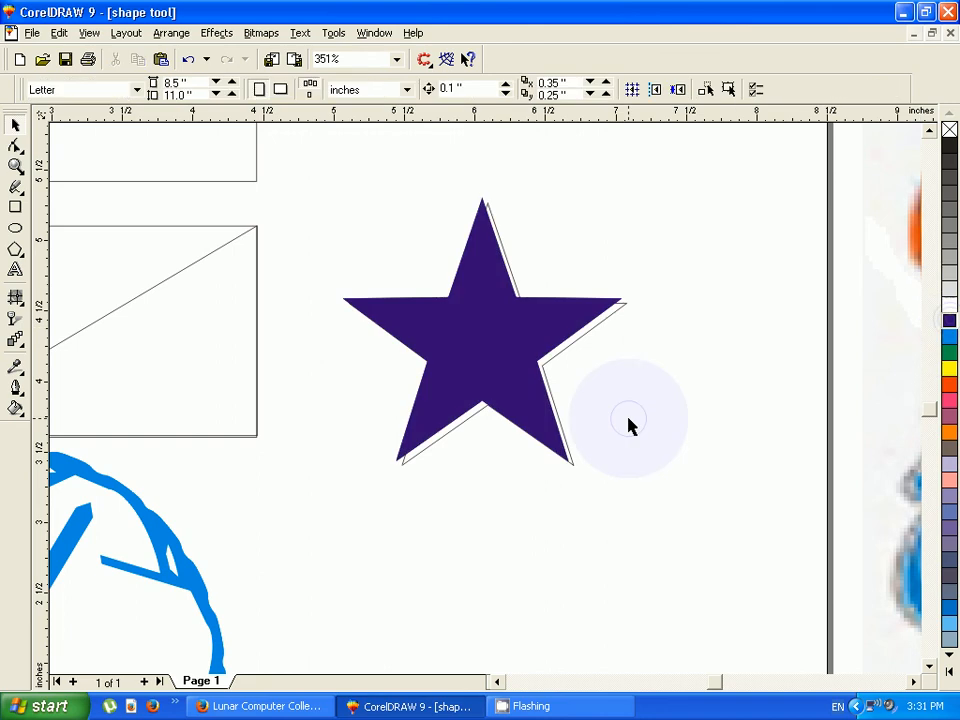
{"action": "left_click", "coordinate": [518, 368]}
{"action": "left_click_drag", "start_coordinate": [518, 368], "coordinate": [508, 366]}
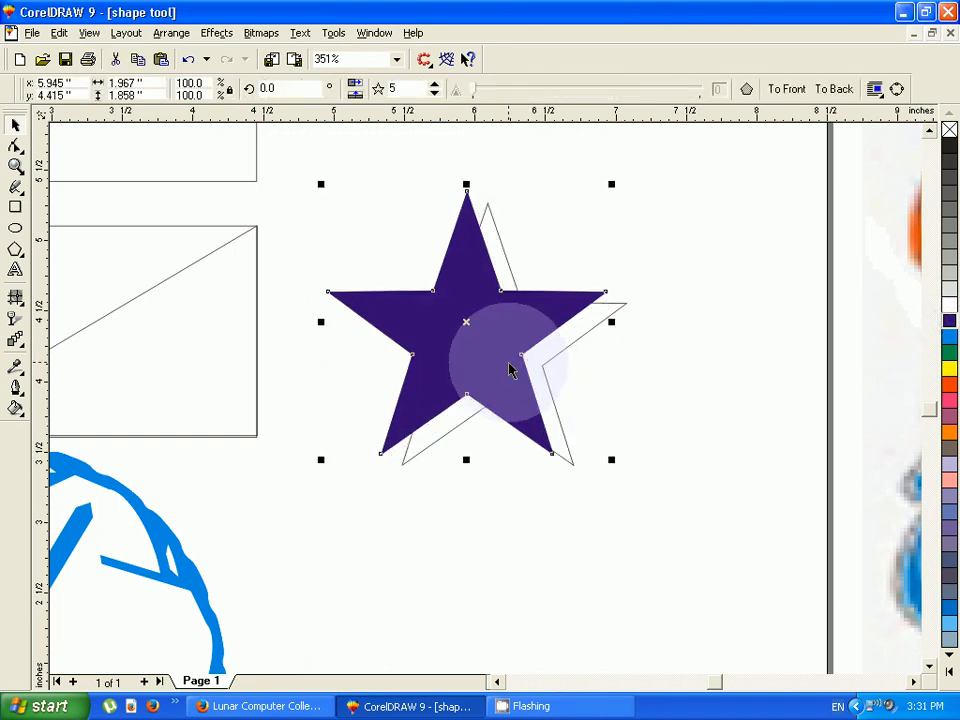
- Align the outlined star closer behind the dark one, fill it light blue, and nudge the dark star slightly right
{"action": "left_click_drag", "start_coordinate": [508, 264], "coordinate": [506, 251]}
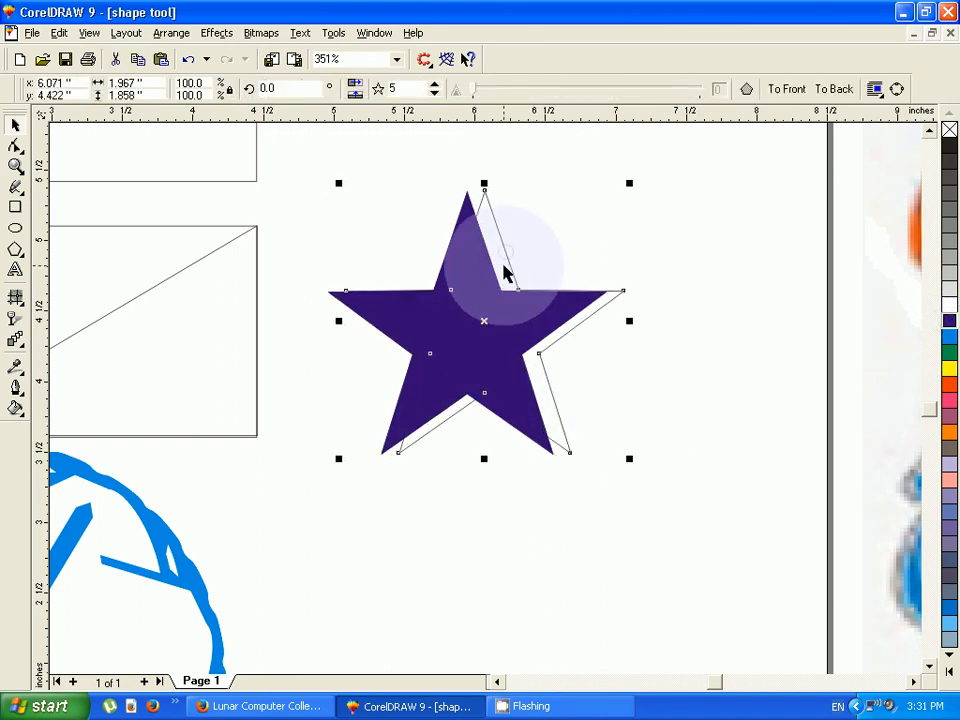
{"action": "left_click", "coordinate": [949, 339]}
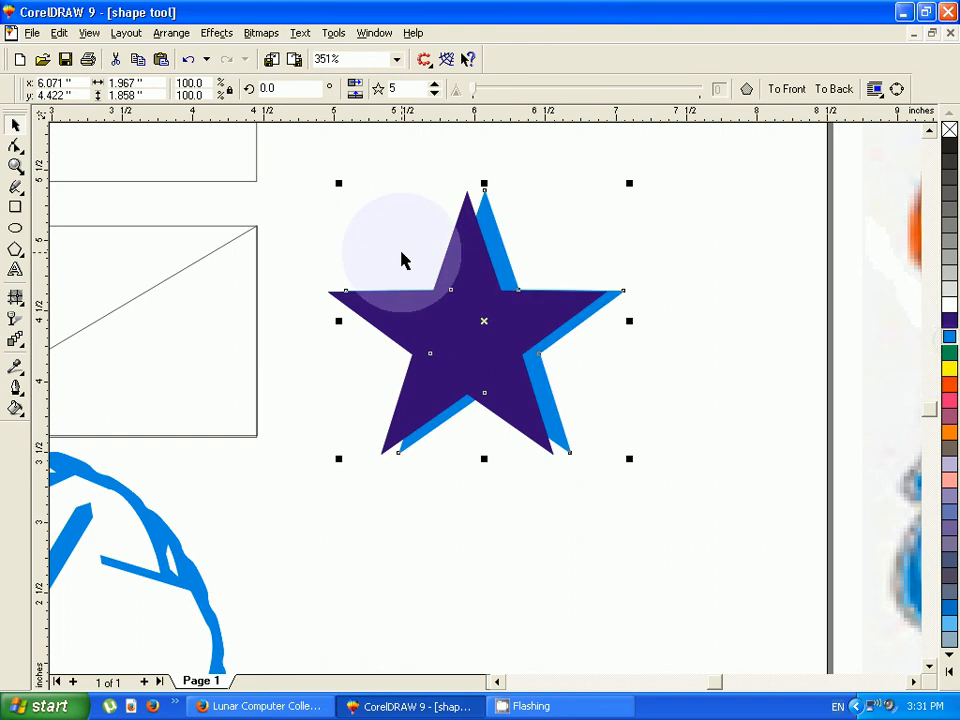
{"action": "left_click", "coordinate": [461, 340]}
{"action": "left_click_drag", "start_coordinate": [456, 340], "coordinate": [461, 340]}
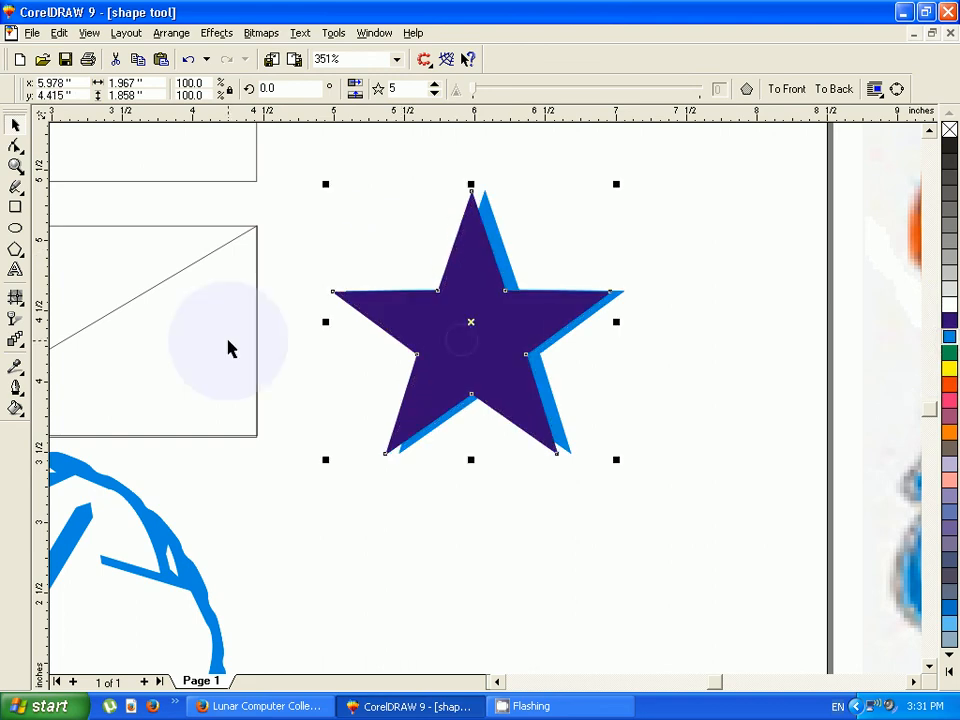
- Blend the dark blue and light blue stars in 20 steps
{"action": "left_click", "coordinate": [20, 344]}
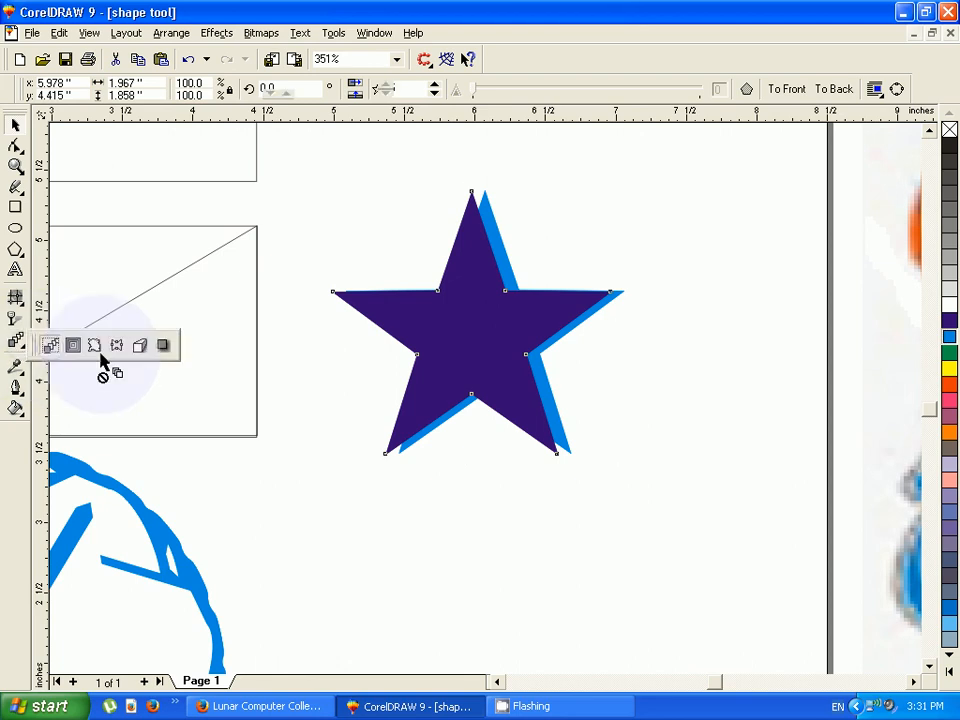
{"action": "left_click", "coordinate": [96, 347]}
{"action": "left_click_drag", "start_coordinate": [563, 427], "coordinate": [538, 409]}
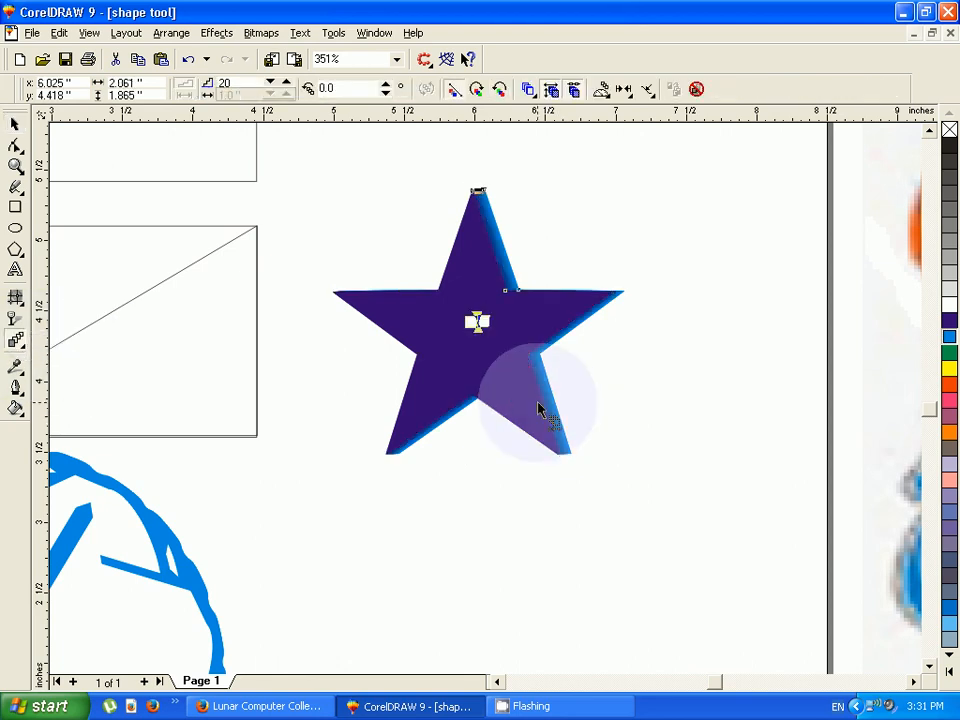
{"action": "left_click", "coordinate": [436, 356]}
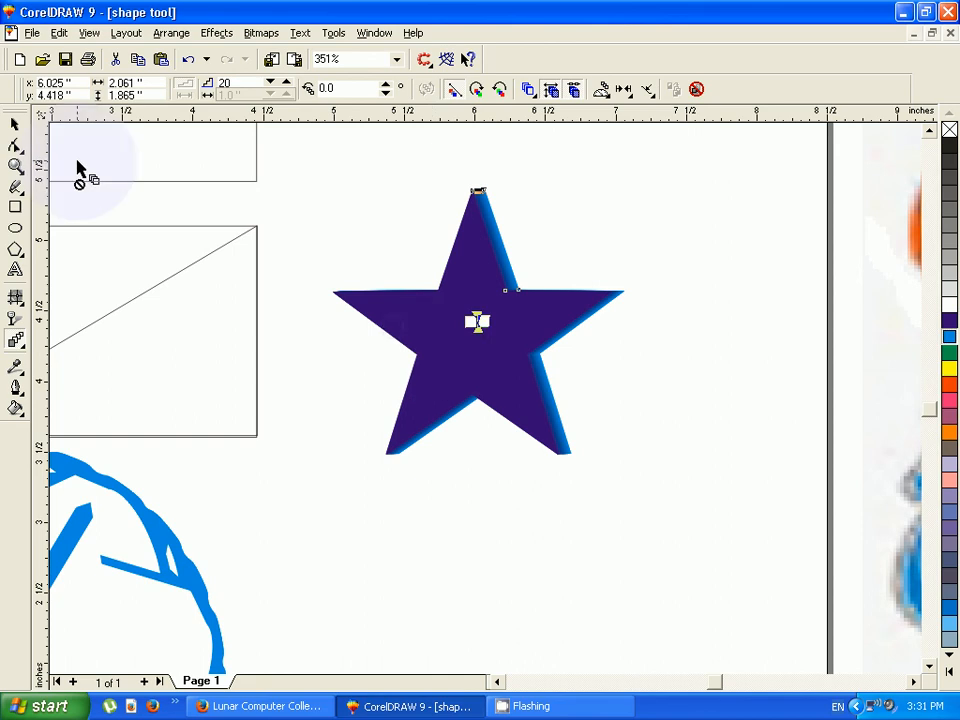
- Move the dark blue star further left to widen the blend between the two stars, and deselect it
{"action": "left_click", "coordinate": [15, 125]}
{"action": "left_click", "coordinate": [338, 220]}
{"action": "left_click_drag", "start_coordinate": [434, 348], "coordinate": [458, 342]}
{"action": "left_click", "coordinate": [716, 312]}
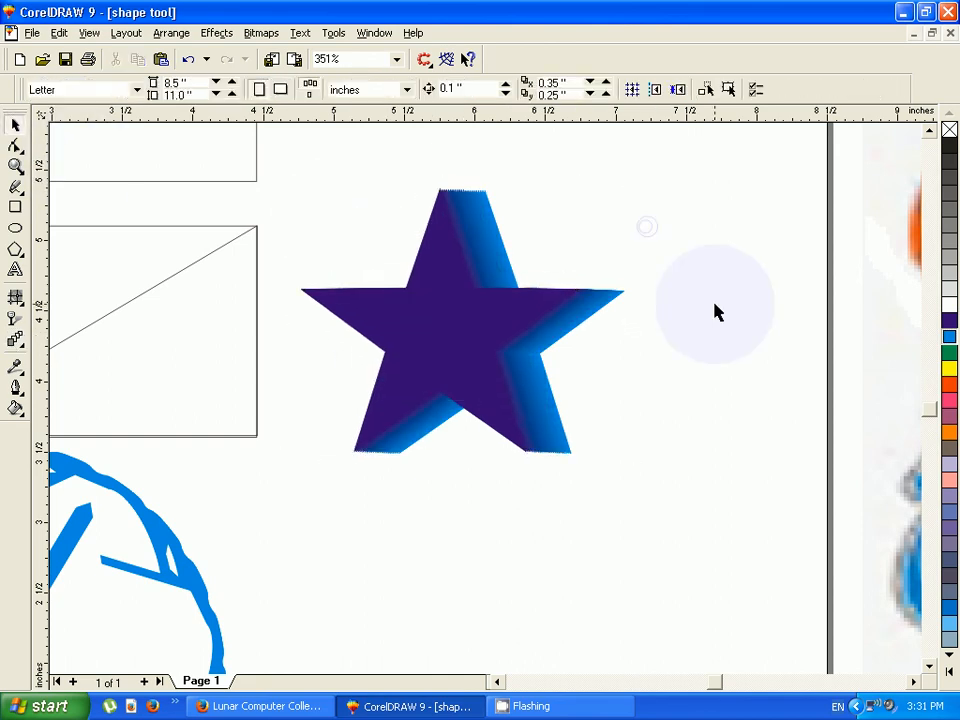
- Draw a rectangle of about 2.262 by 2.634 inches right of the rounded rectangles and round all its corners to 88
{"action": "key", "text": "F3"}
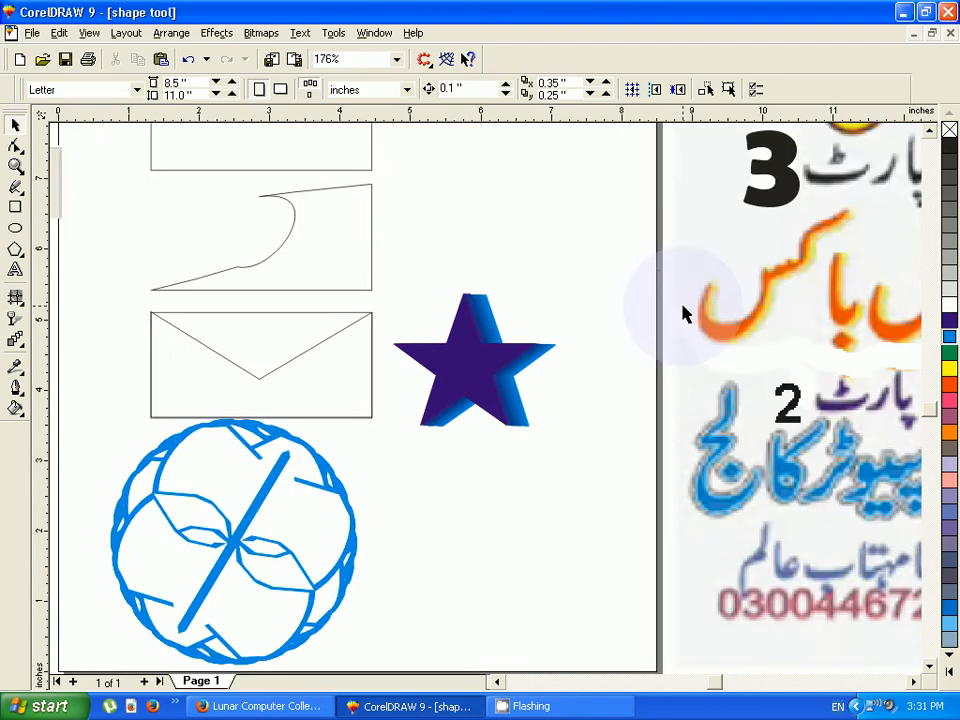
{"action": "key", "text": "F3"}
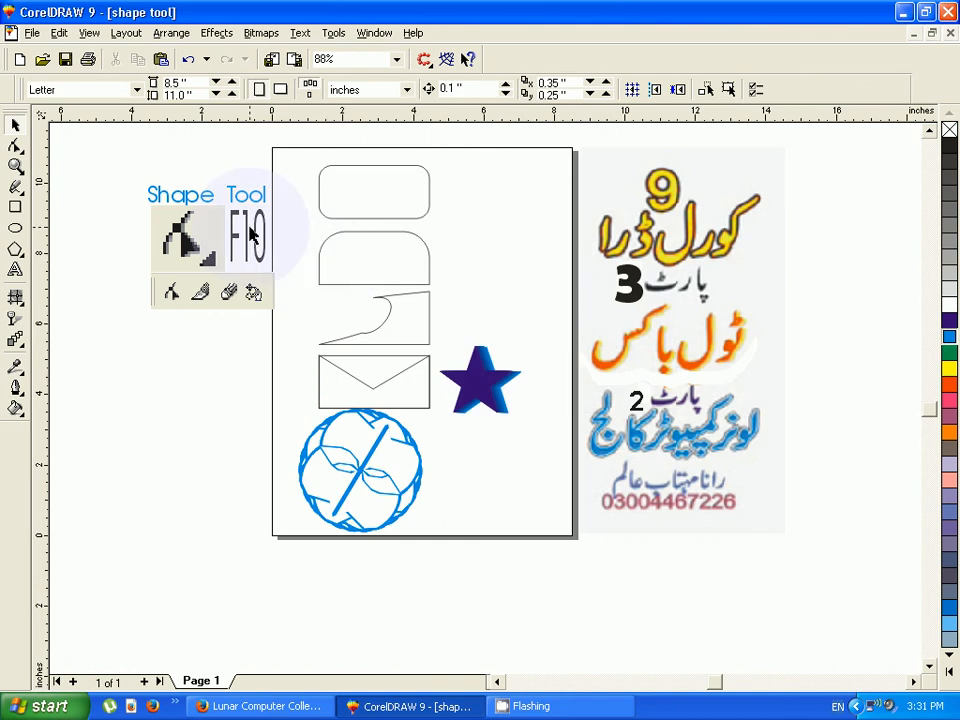
{"action": "left_click", "coordinate": [15, 208]}
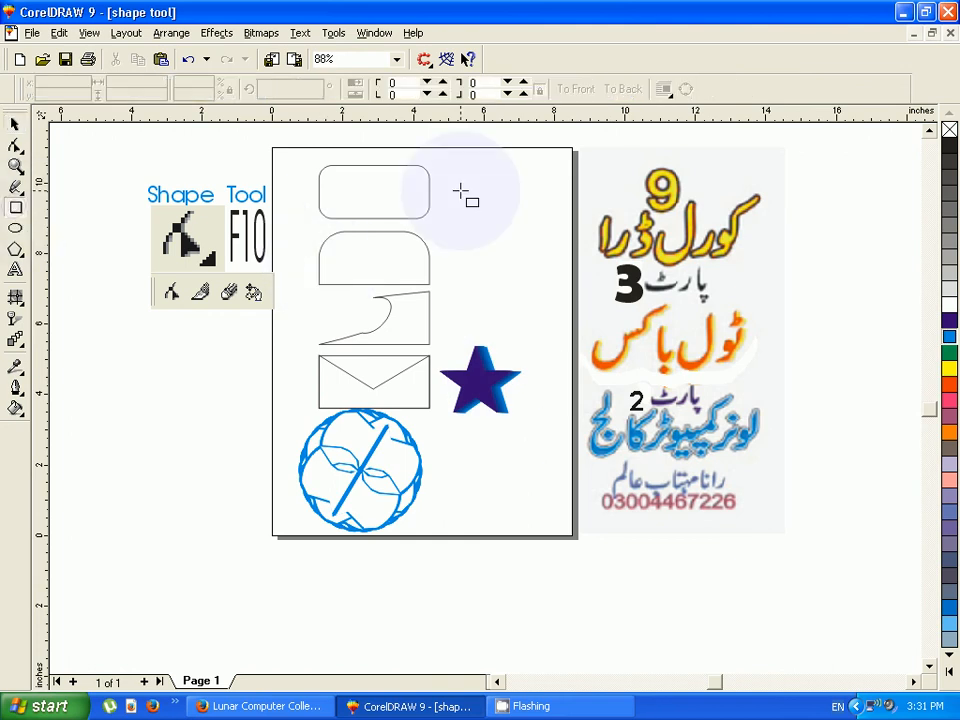
{"action": "left_click_drag", "start_coordinate": [460, 190], "coordinate": [541, 284]}
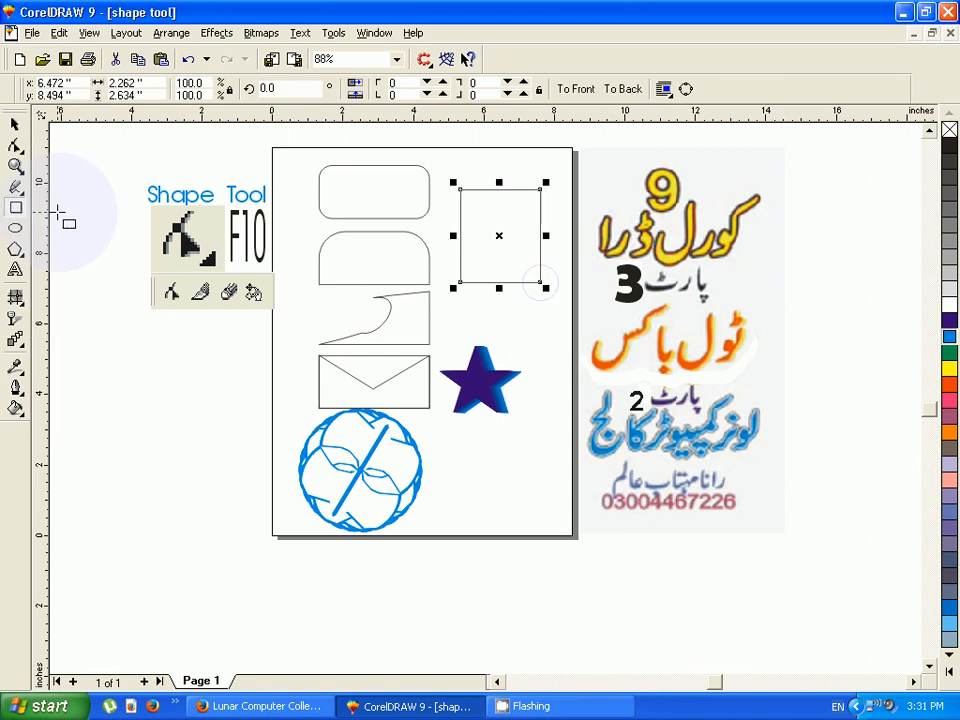
{"action": "key", "text": "shift+F2"}
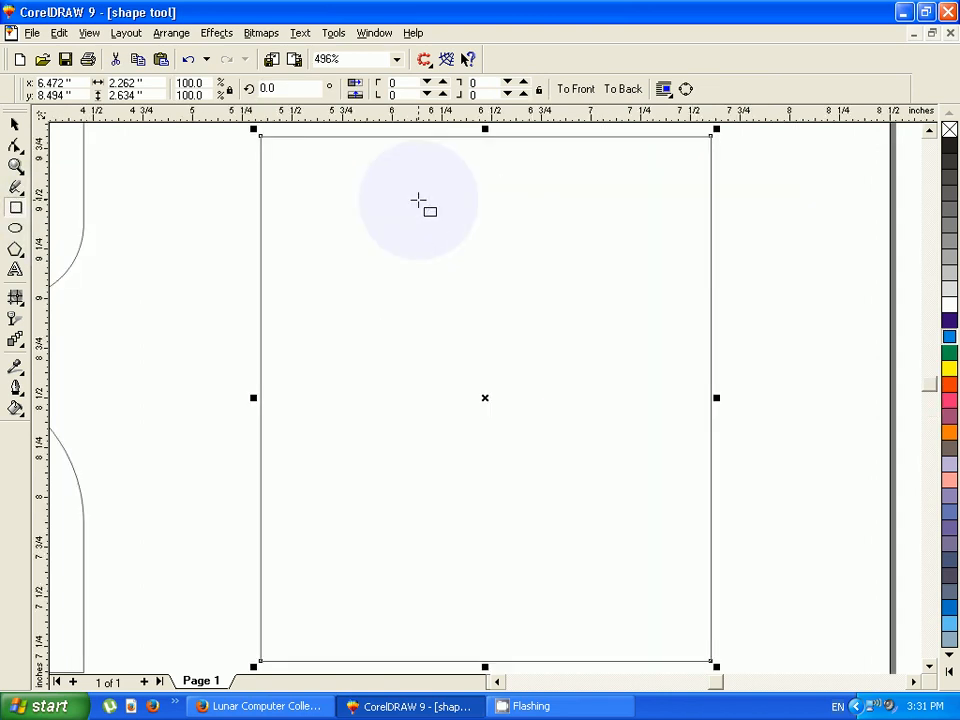
{"action": "left_click", "coordinate": [16, 210]}
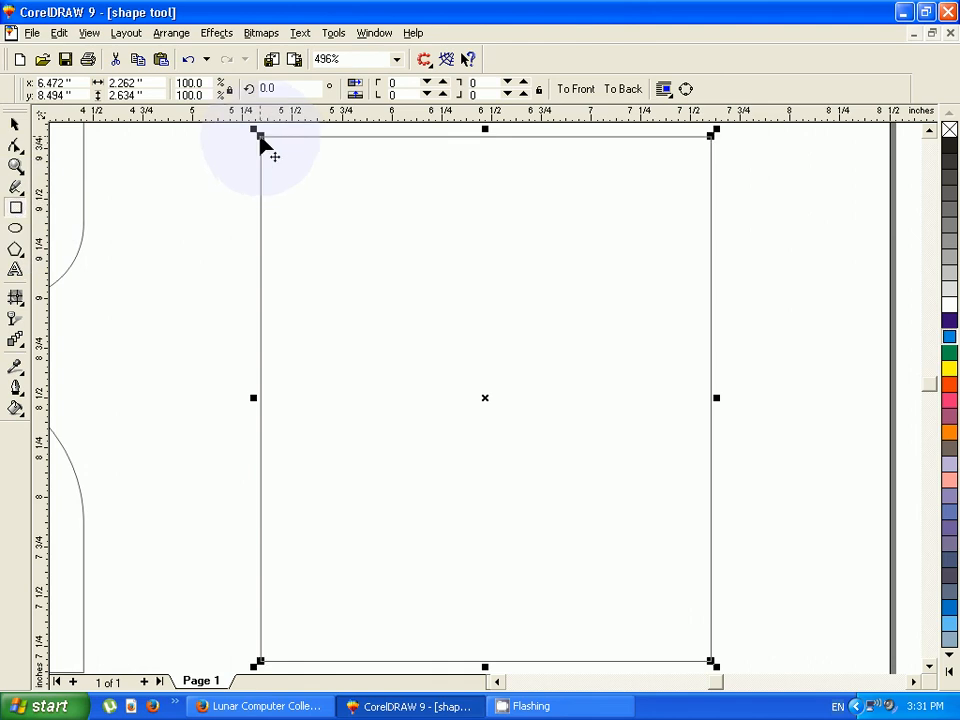
{"action": "left_click_drag", "start_coordinate": [260, 137], "coordinate": [458, 323]}
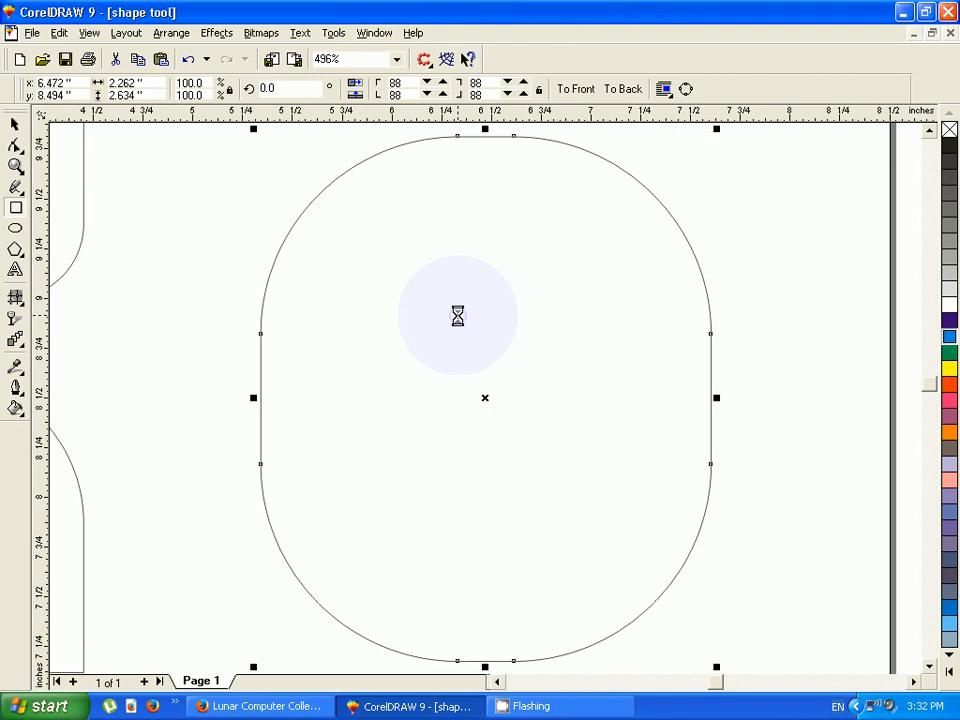
- Undo the corner rounding and the drawing of the new rectangle
{"action": "key", "text": "F3"}
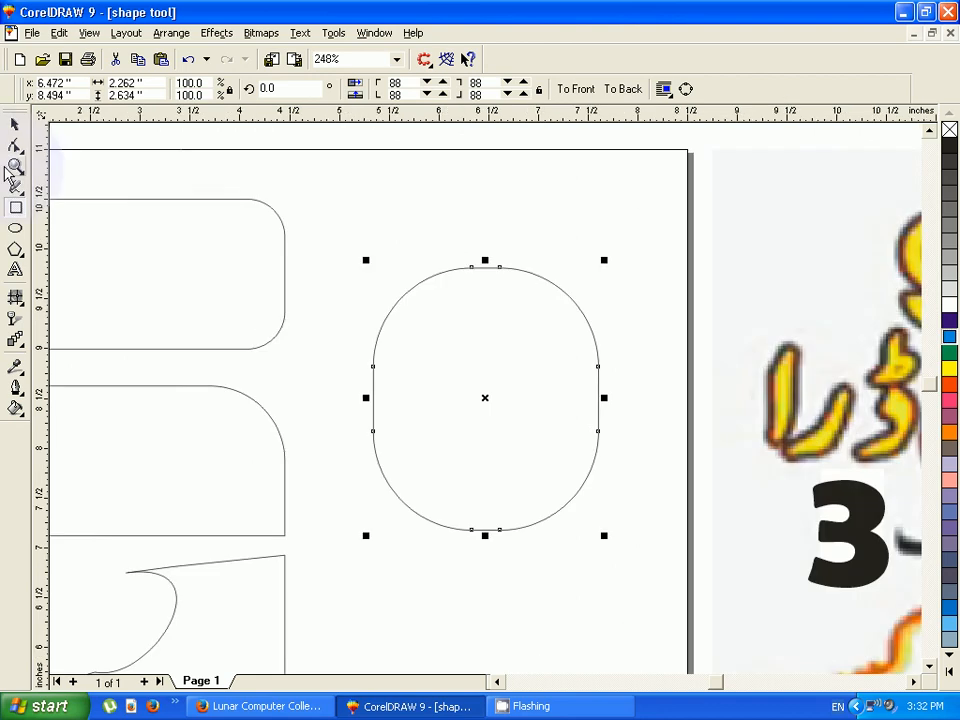
{"action": "left_click", "coordinate": [125, 172]}
{"action": "key", "text": "ctrl+z"}
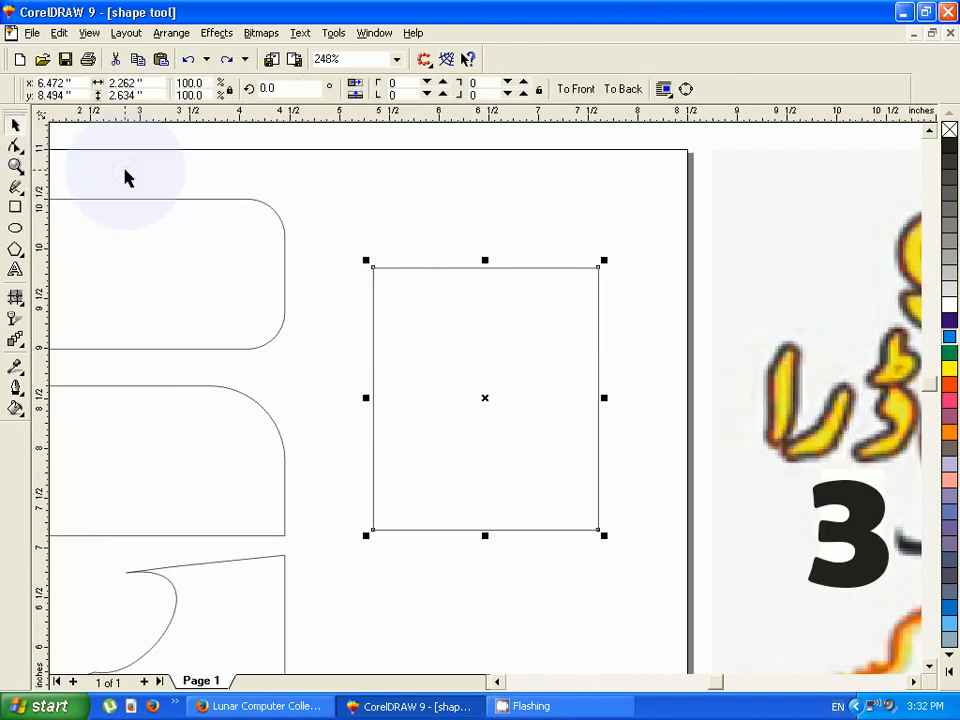
{"action": "key", "text": "ctrl+z"}
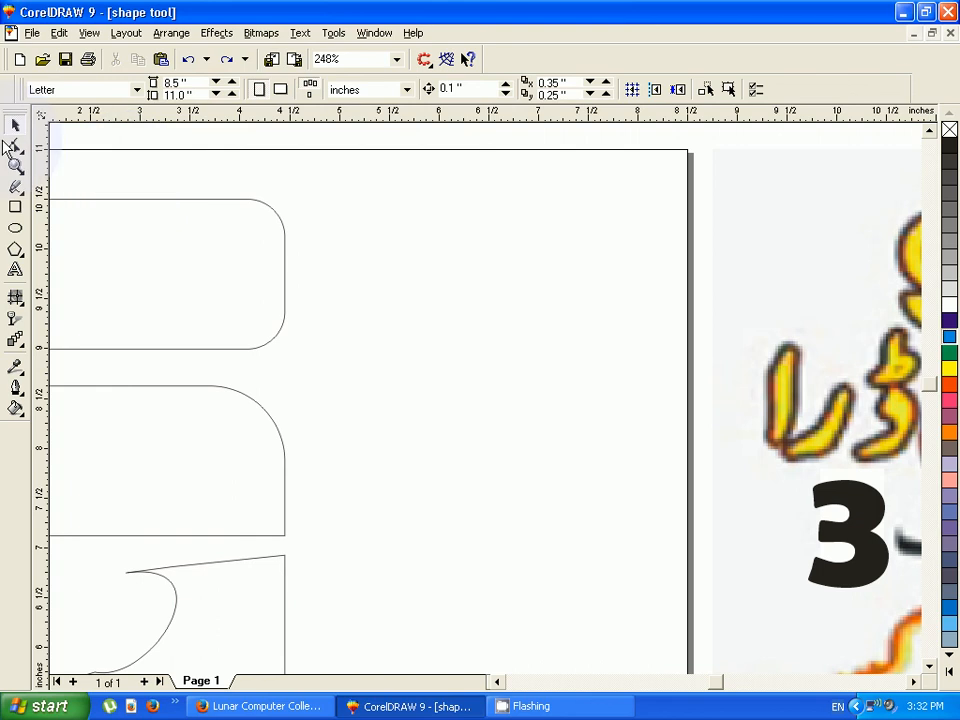
- Draw a square of about 2.054 inches beside the rounded rectangles, duplicate it directly below, and select the upper square
{"action": "key", "text": "F6"}
{"action": "left_click_drag", "start_coordinate": [325, 219], "coordinate": [526, 424]}
{"action": "left_click_drag", "start_coordinate": [424, 320], "coordinate": [426, 548]}
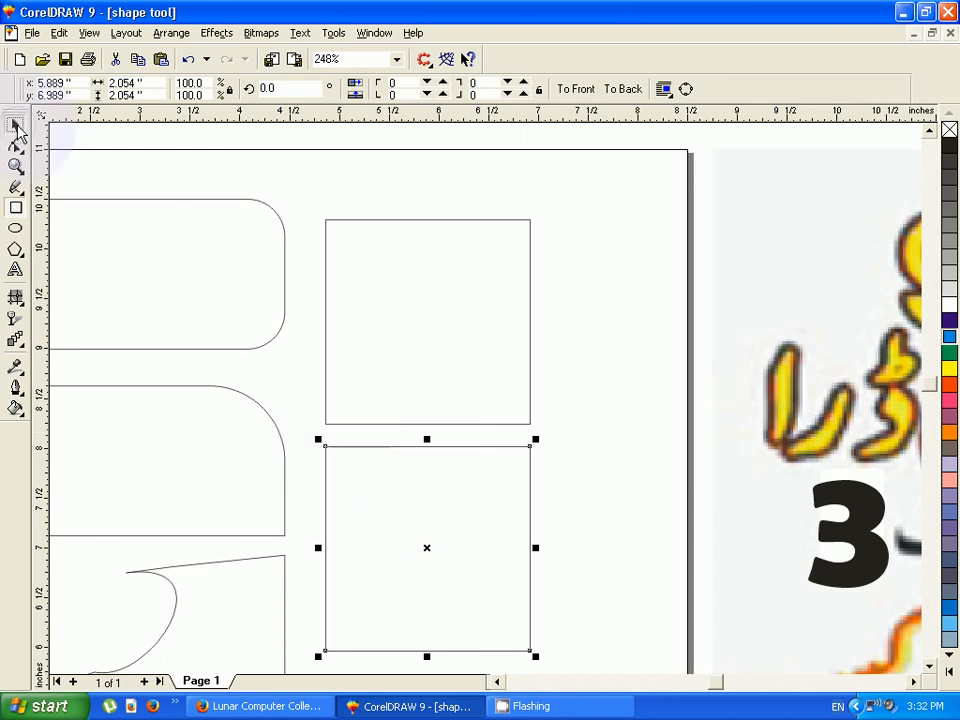
{"action": "left_click", "coordinate": [335, 320]}
{"action": "left_click", "coordinate": [327, 220]}
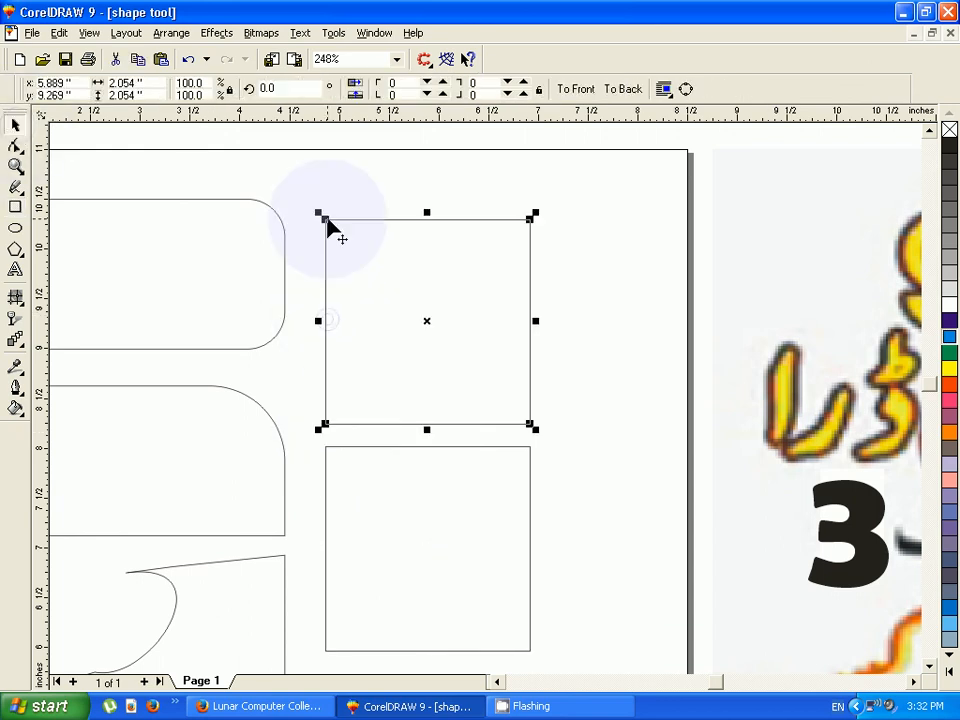
- Round all corners of the upper square to 61, and align both squares to each other's centers horizontally and vertically
{"action": "left_click_drag", "start_coordinate": [327, 221], "coordinate": [392, 245]}
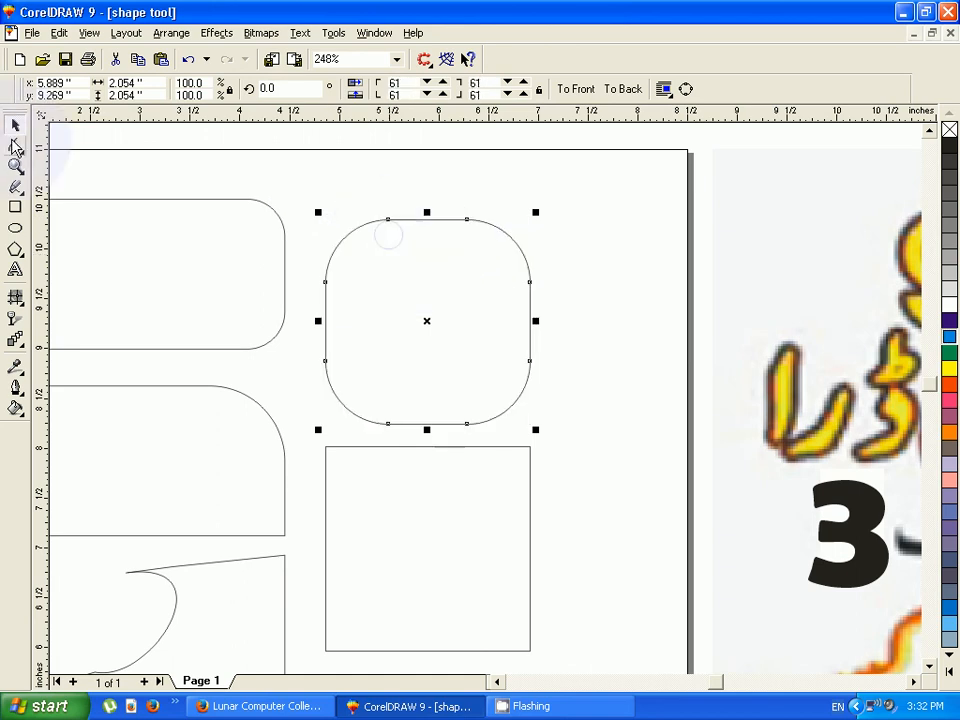
{"action": "left_click", "coordinate": [548, 416]}
{"action": "left_click_drag", "start_coordinate": [598, 188], "coordinate": [300, 620]}
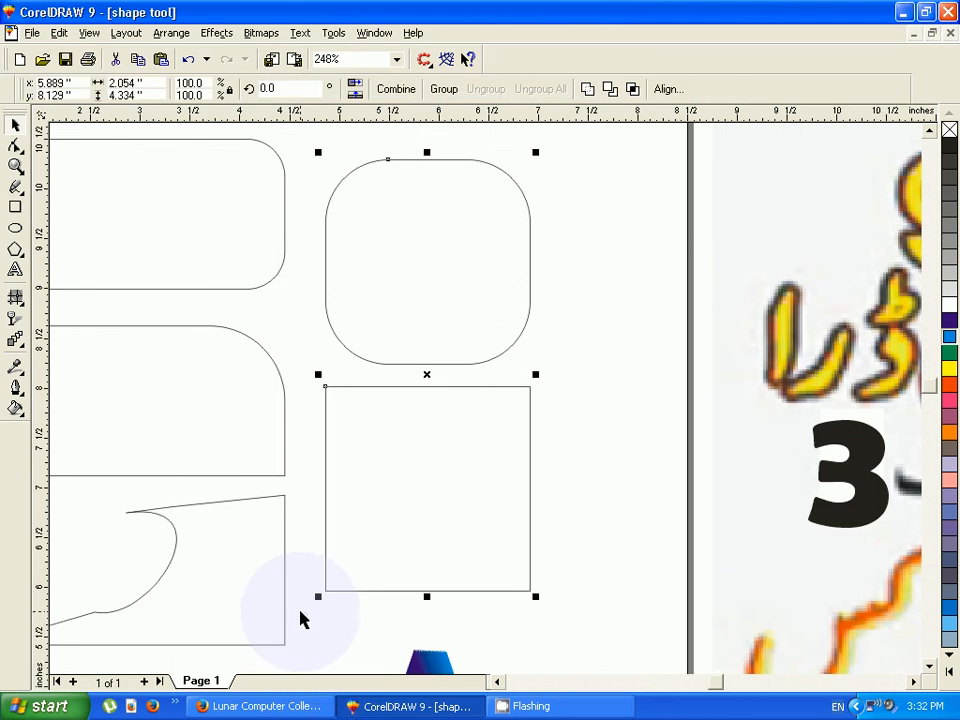
{"action": "left_click", "coordinate": [667, 89]}
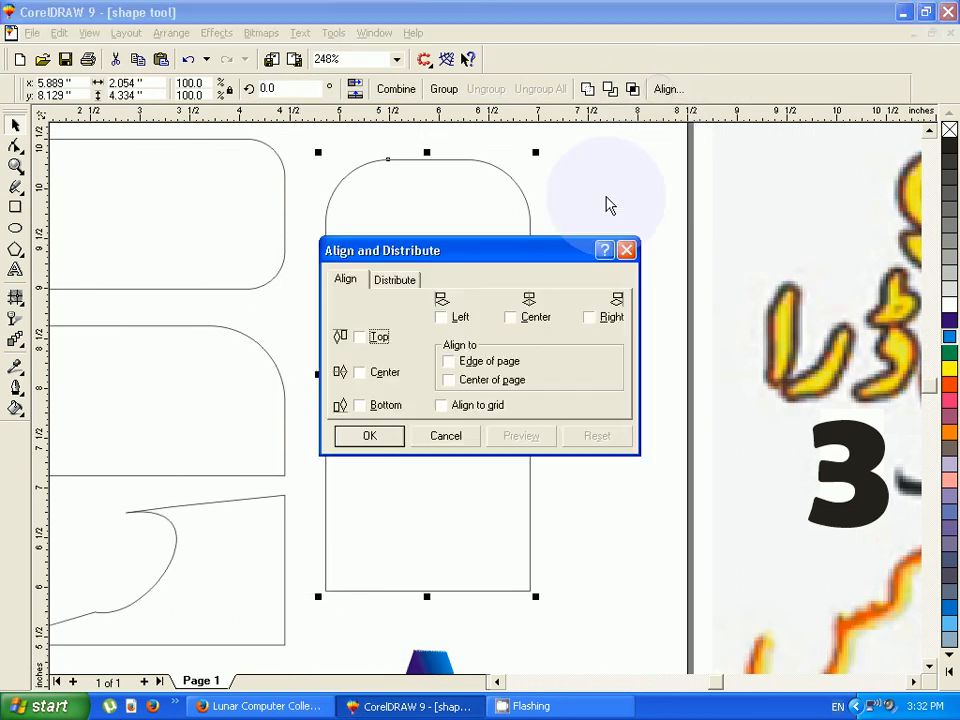
{"action": "left_click", "coordinate": [511, 317]}
{"action": "left_click", "coordinate": [360, 372]}
{"action": "left_click", "coordinate": [352, 432]}
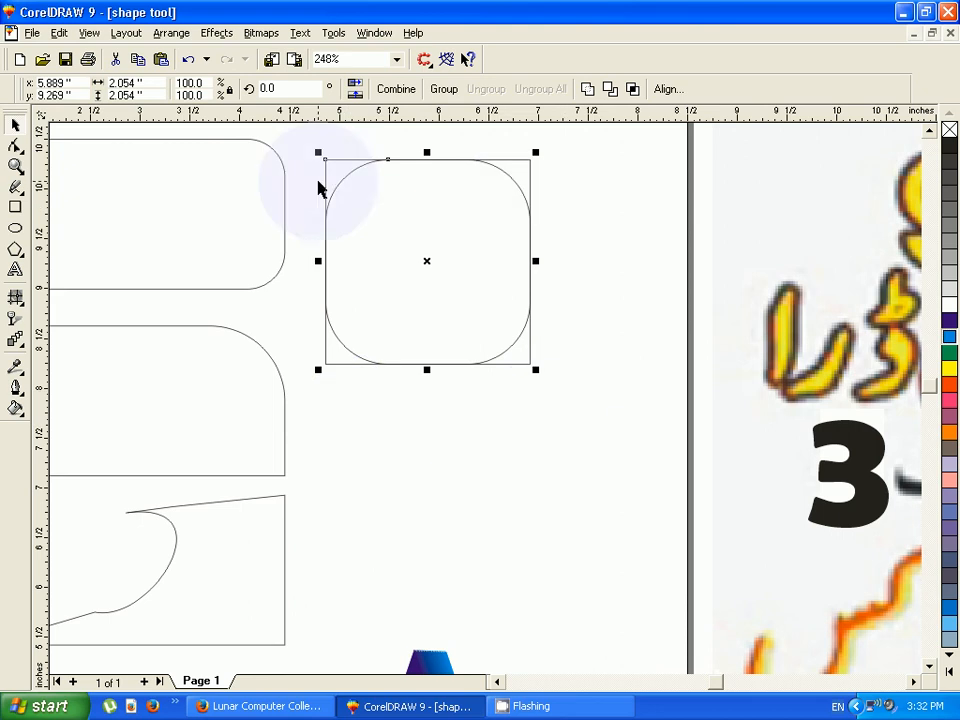
{"action": "key", "text": "shift+F2"}
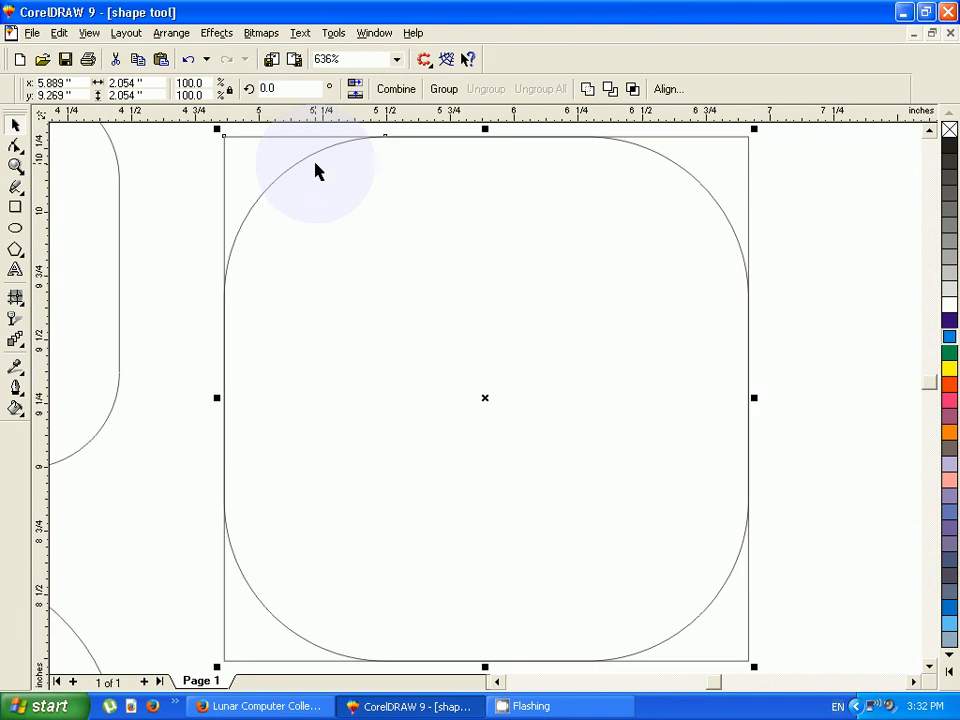
{"action": "left_click", "coordinate": [946, 148]}
{"action": "left_click", "coordinate": [560, 293]}
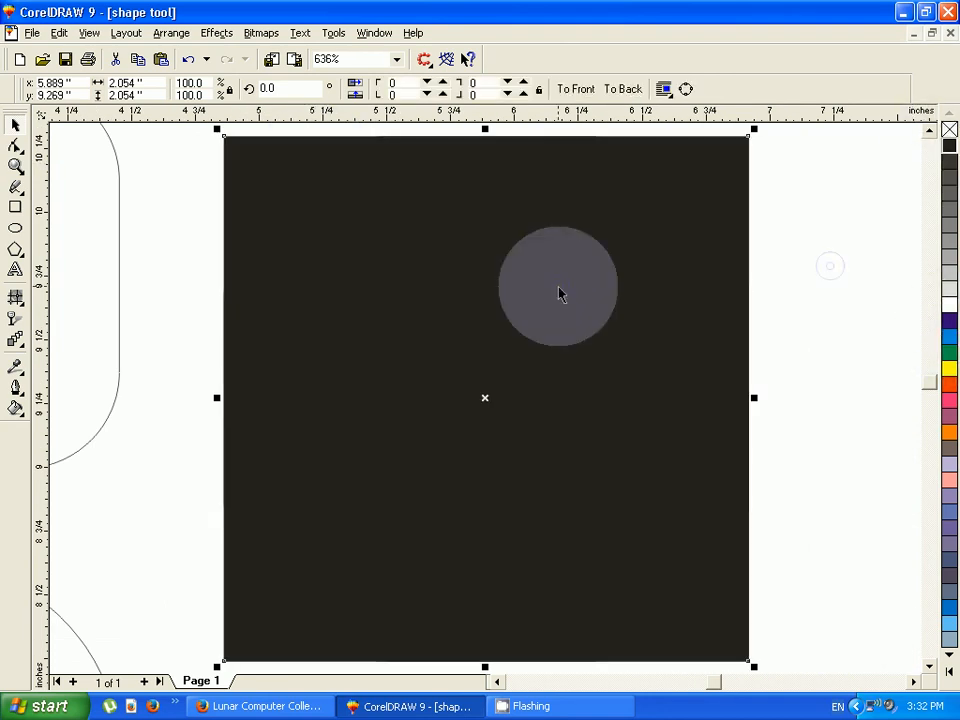
{"action": "left_click", "coordinate": [953, 306]}
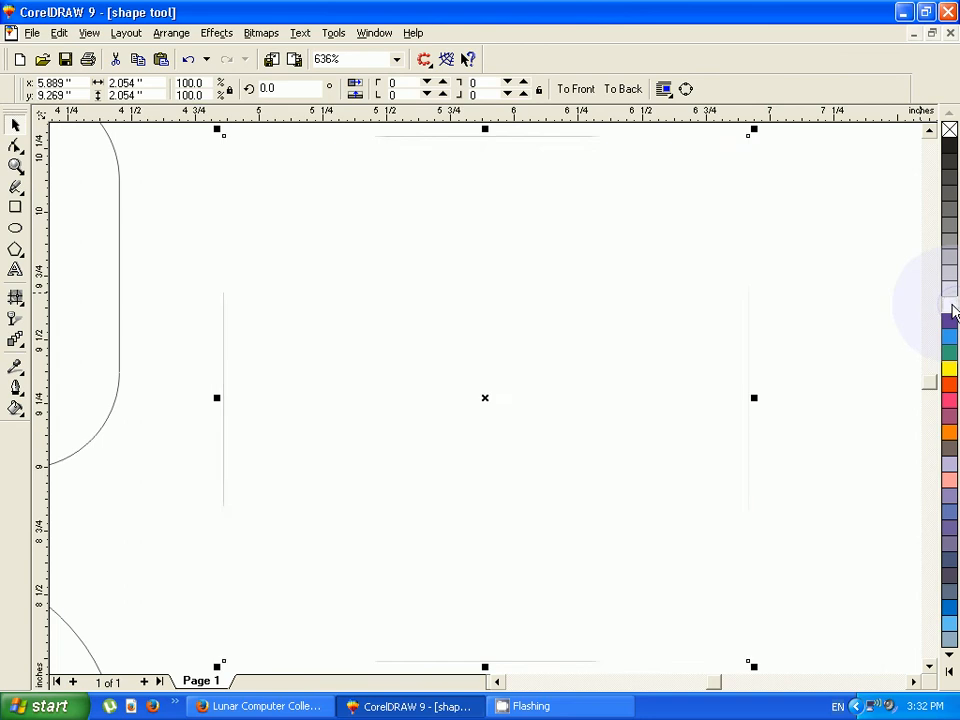
{"action": "key", "text": "ctrl+z"}
{"action": "left_click", "coordinate": [953, 309]}
{"action": "key", "text": "ctrl+z"}
{"action": "key", "text": "ctrl+z"}
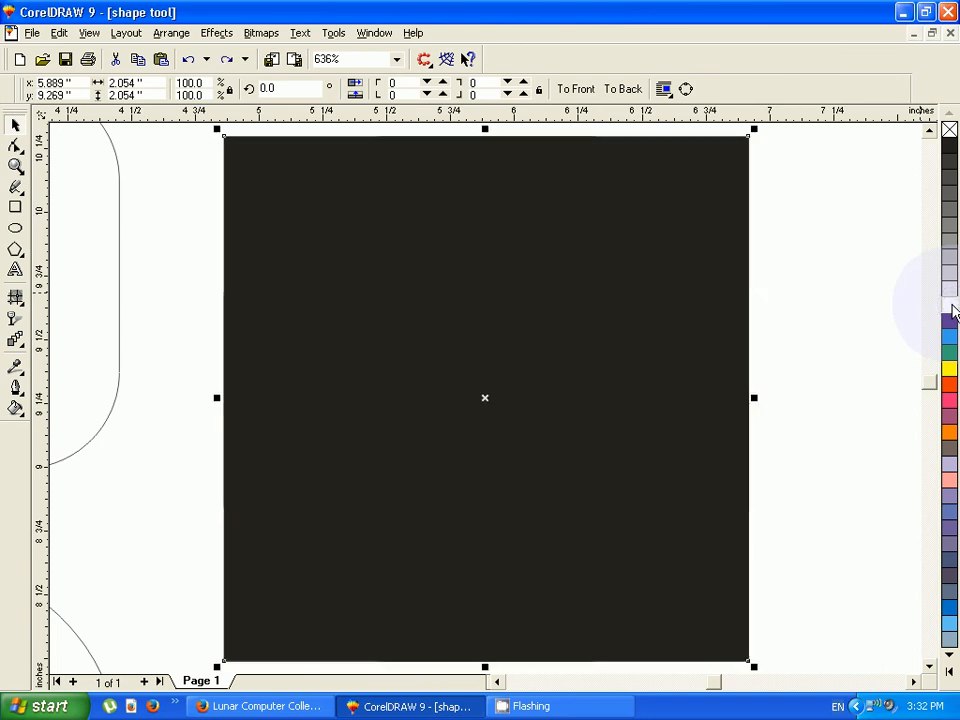
{"action": "key", "text": "ctrl+shift+z"}
{"action": "key", "text": "ctrl+shift+z"}
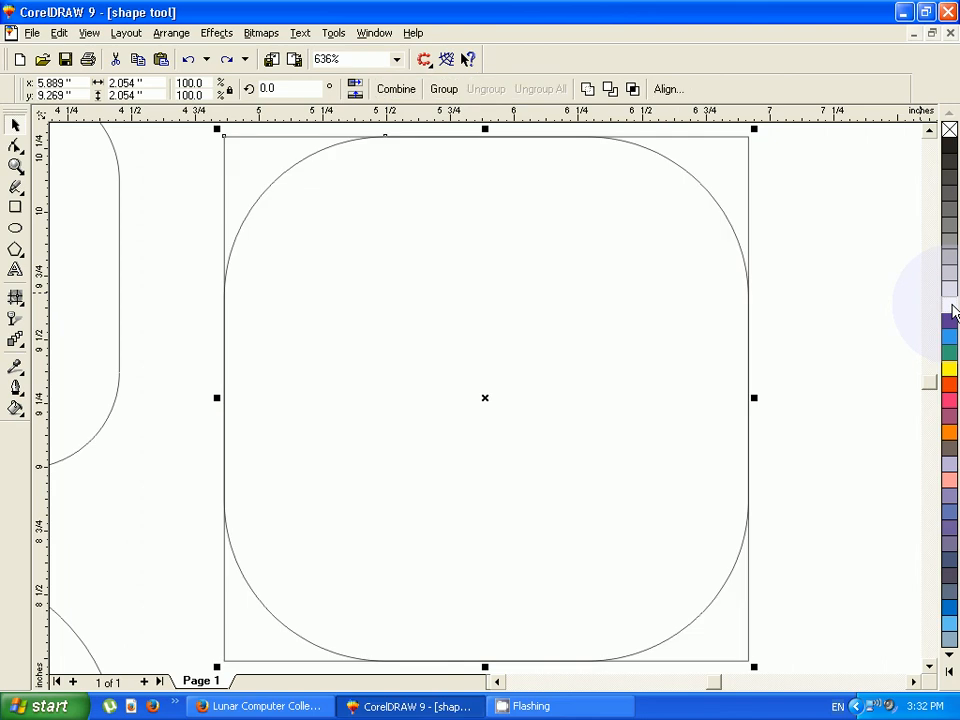
- Give the rounded square a white fill and a white outline, and deselect it
{"action": "left_click", "coordinate": [198, 180]}
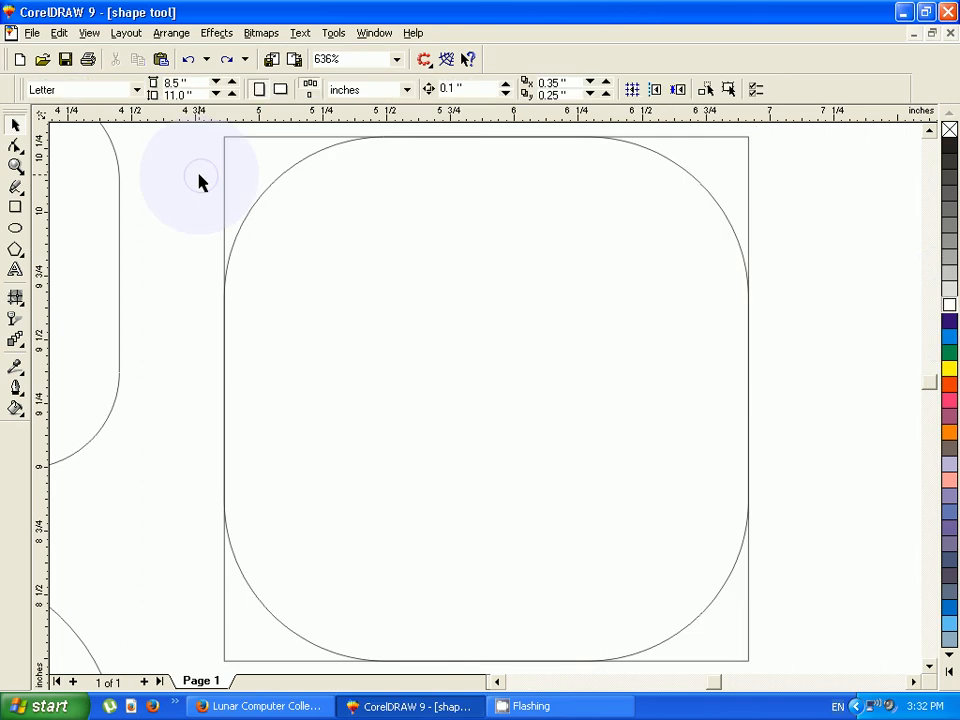
{"action": "left_click", "coordinate": [255, 210]}
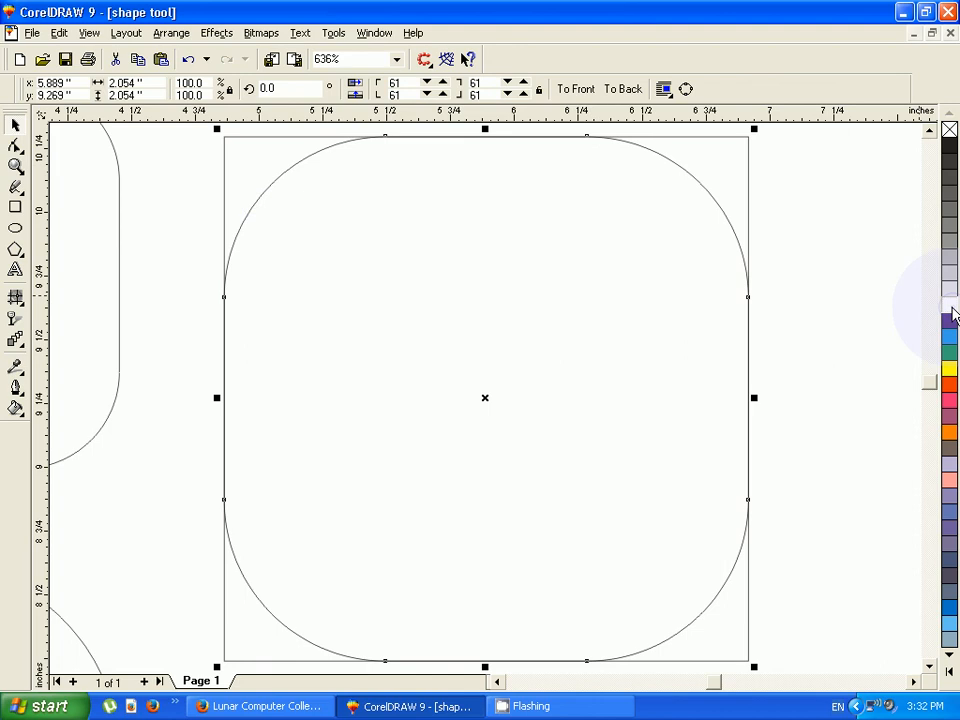
{"action": "right_click", "coordinate": [949, 306]}
{"action": "left_click", "coordinate": [201, 238]}
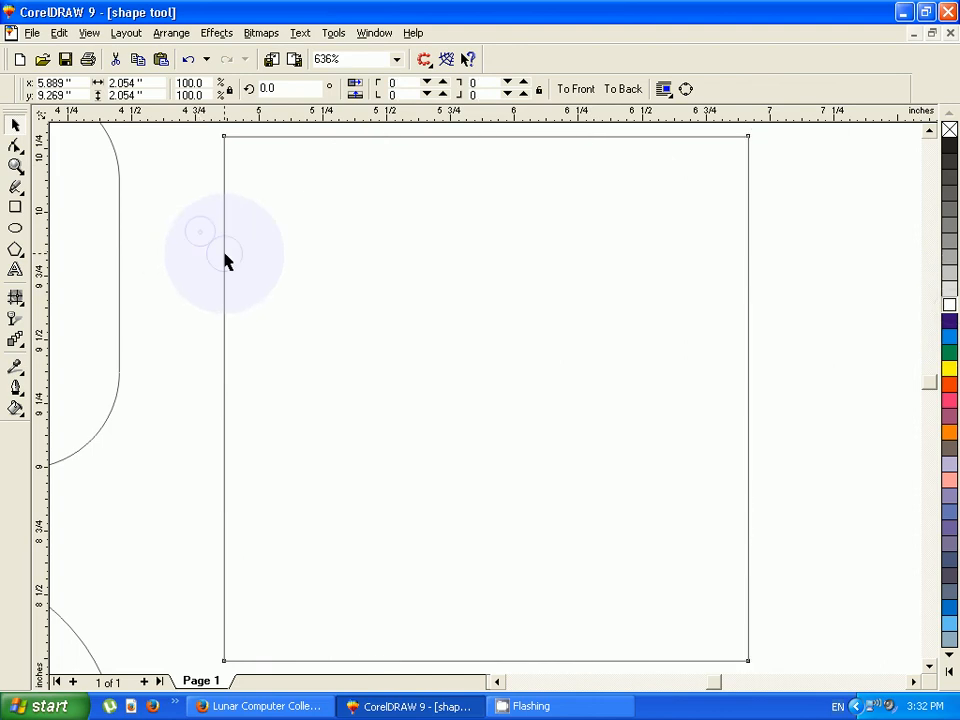
- Fill the sharp-cornered square with black and send it behind the white rounded square
{"action": "left_click", "coordinate": [225, 258]}
{"action": "left_click", "coordinate": [949, 147]}
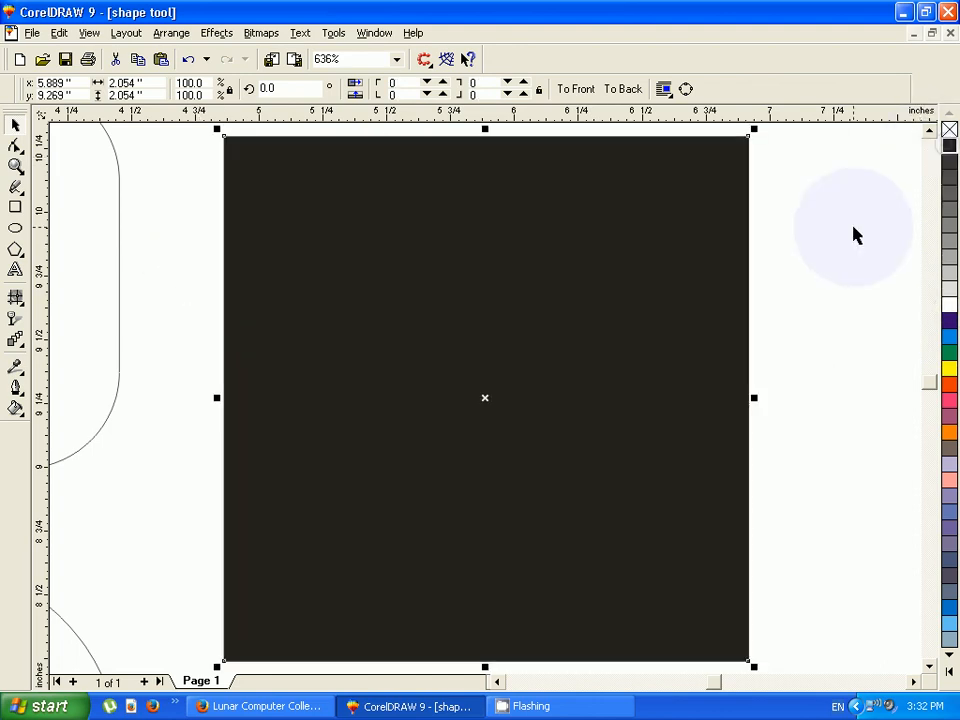
{"action": "key", "text": "shift+Page_Down"}
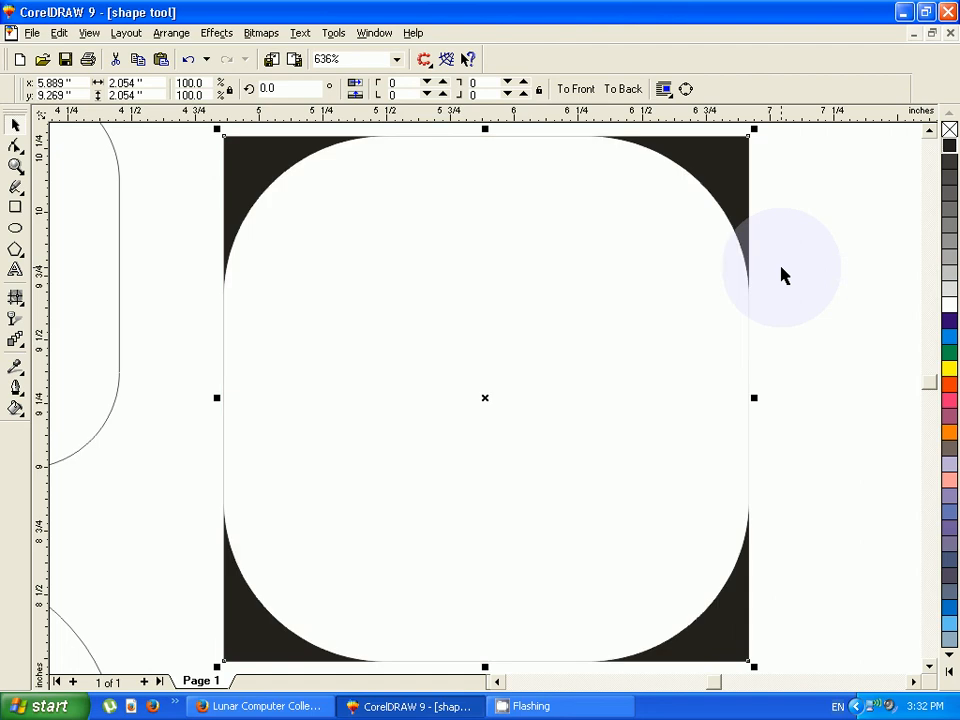
- Scale the white rounded square down slightly about its center to leave an even black frame around it
{"action": "key", "text": "F3"}
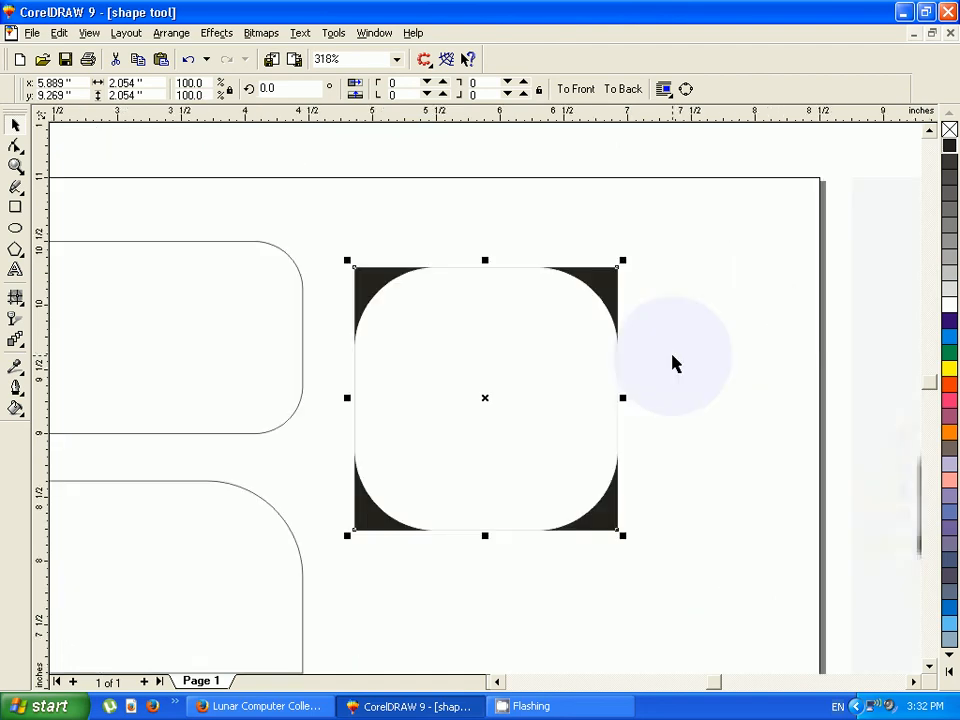
{"action": "left_click", "coordinate": [717, 360]}
{"action": "left_click", "coordinate": [463, 400]}
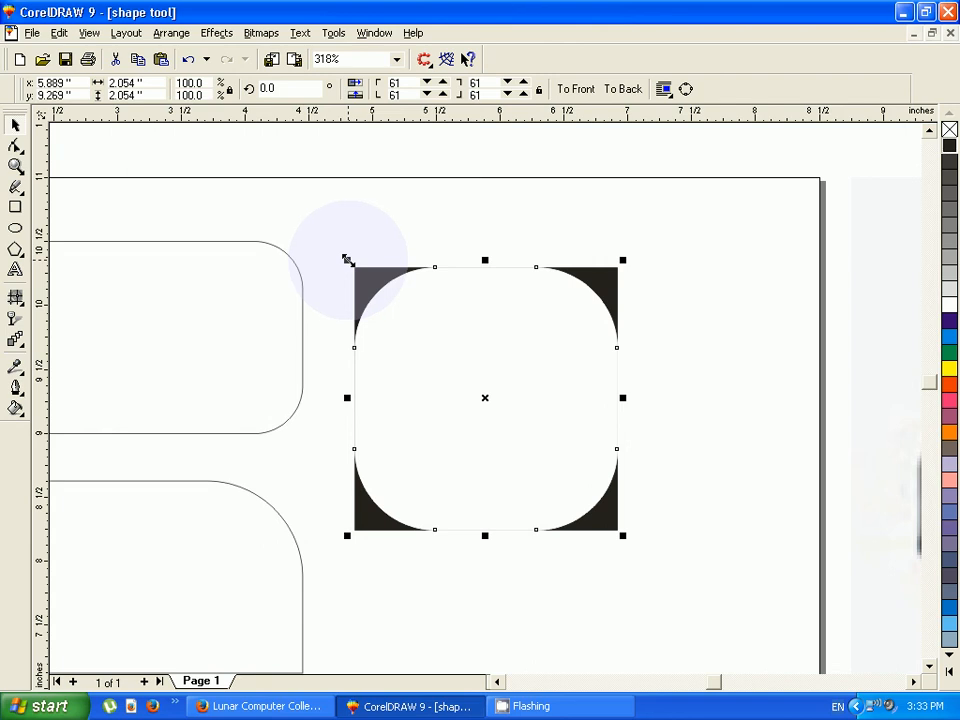
{"action": "left_click_drag", "start_coordinate": [348, 261], "coordinate": [349, 268]}
{"action": "left_click", "coordinate": [323, 209]}
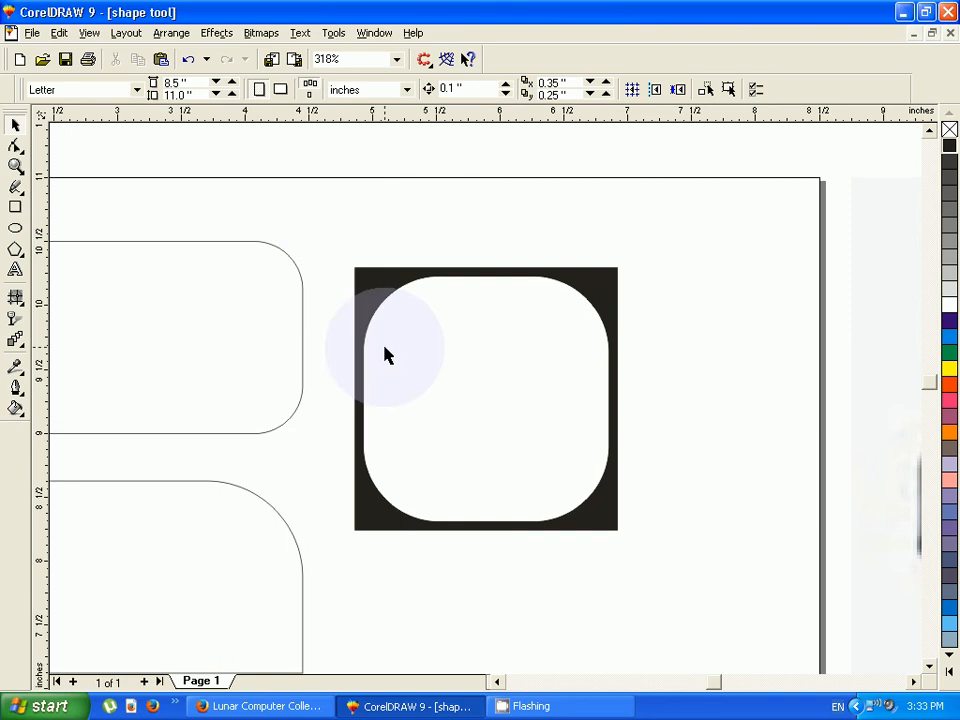
- Apply the Chrome Curtain texture fill from the Samples 8 library to the black outer square, and deselect it
{"action": "left_click", "coordinate": [364, 520]}
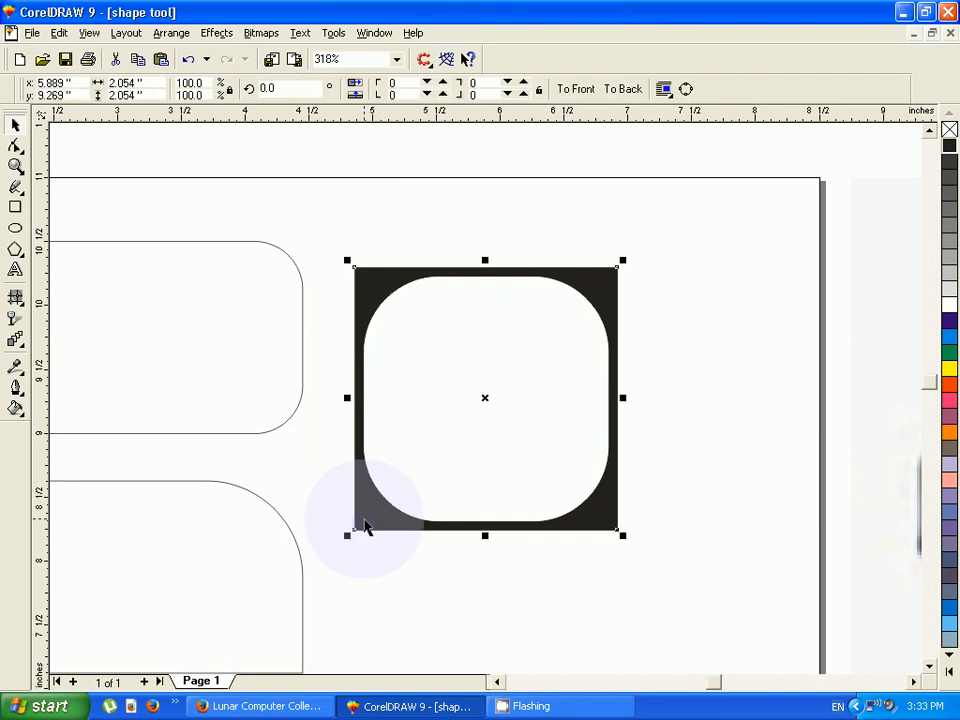
{"action": "left_click", "coordinate": [22, 422]}
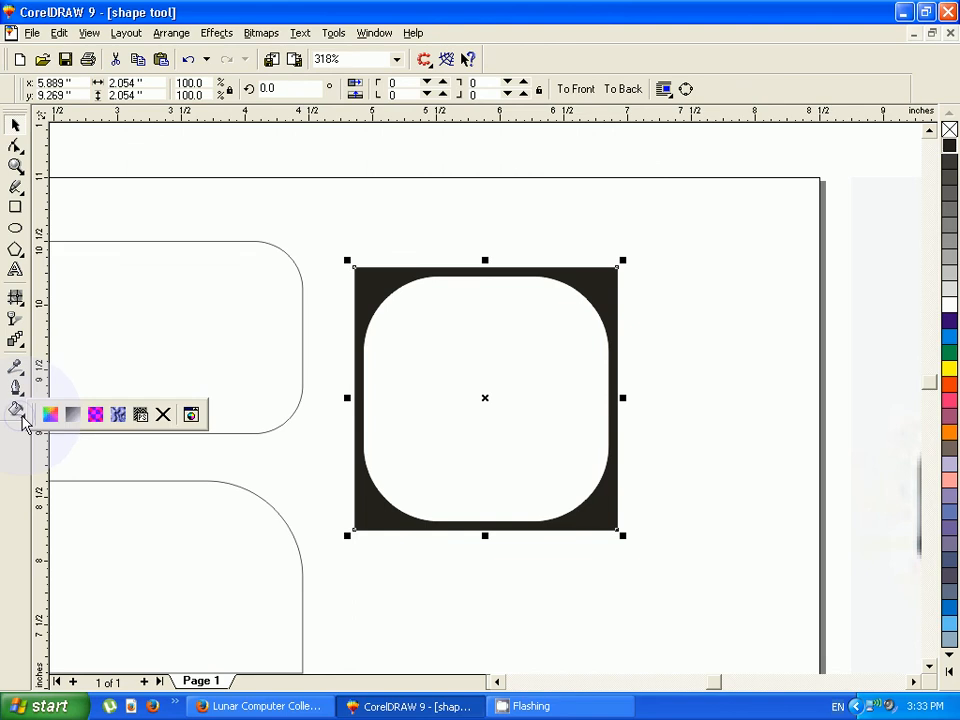
{"action": "left_click", "coordinate": [118, 415]}
{"action": "left_click", "coordinate": [345, 291]}
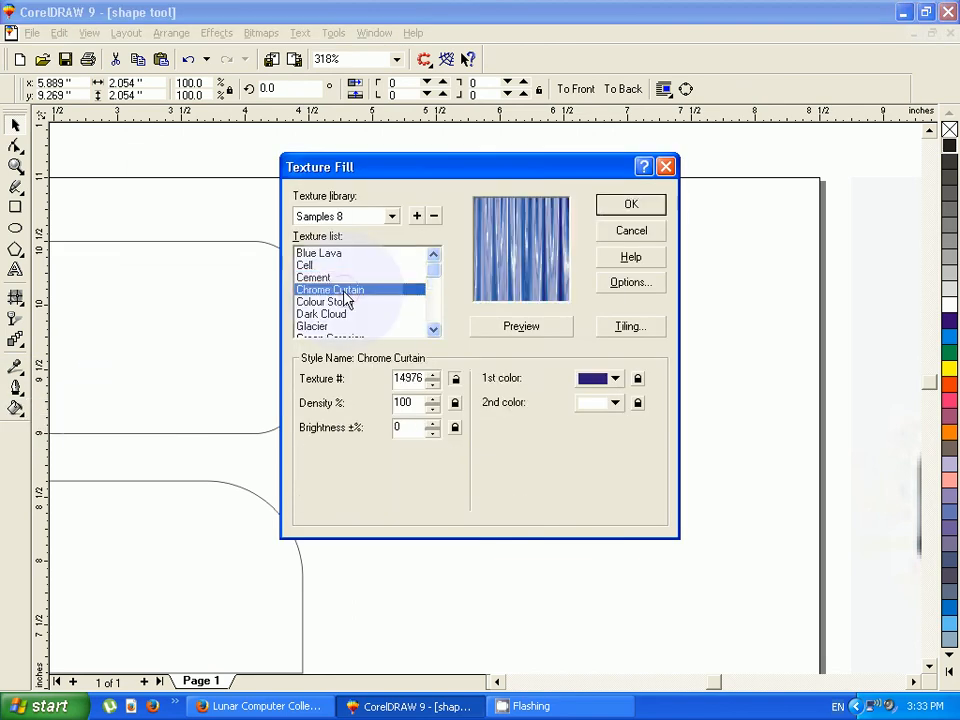
{"action": "left_click", "coordinate": [619, 210]}
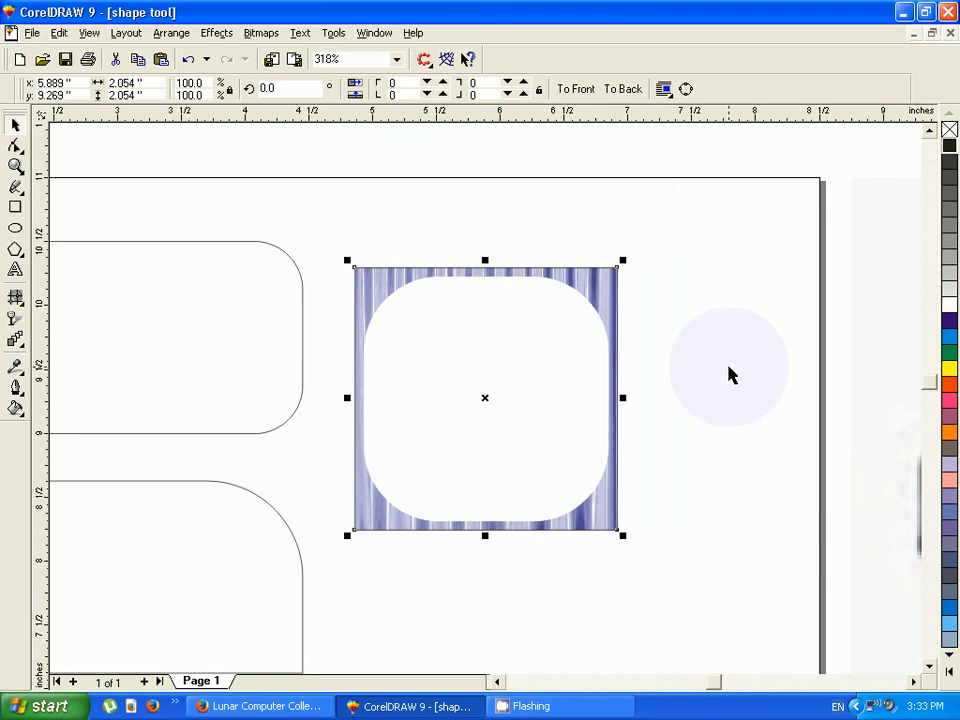
{"action": "left_click", "coordinate": [334, 217]}
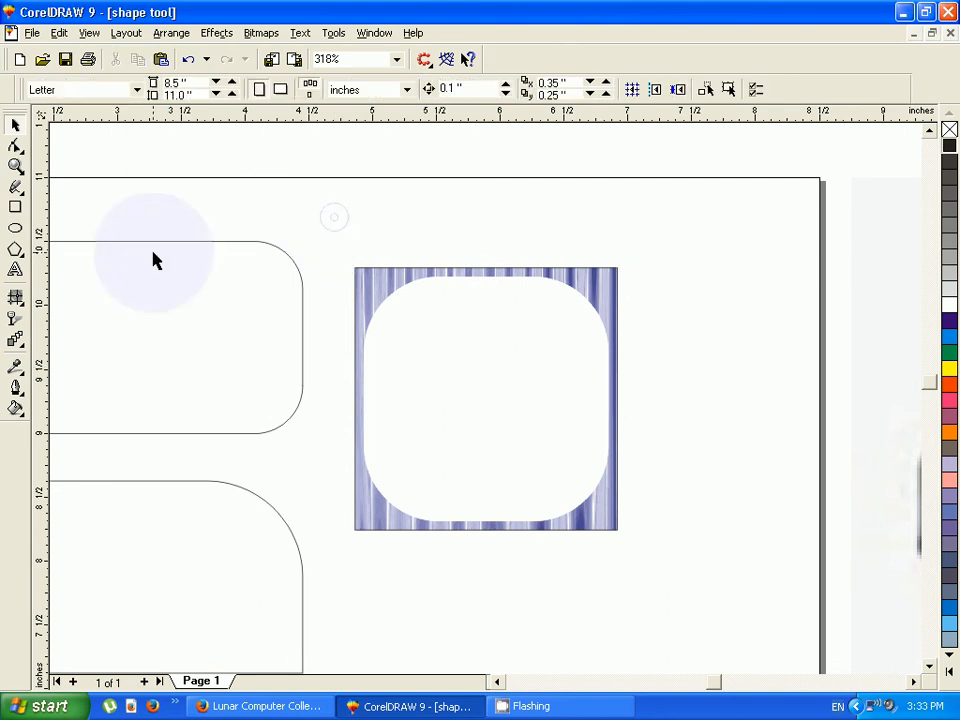
- Examine the Shape Tool flyout picture beside the page and the Lunar Computer College YouTube channel in Firefox, and return to CorelDRAW
{"action": "left_click", "coordinate": [16, 150]}
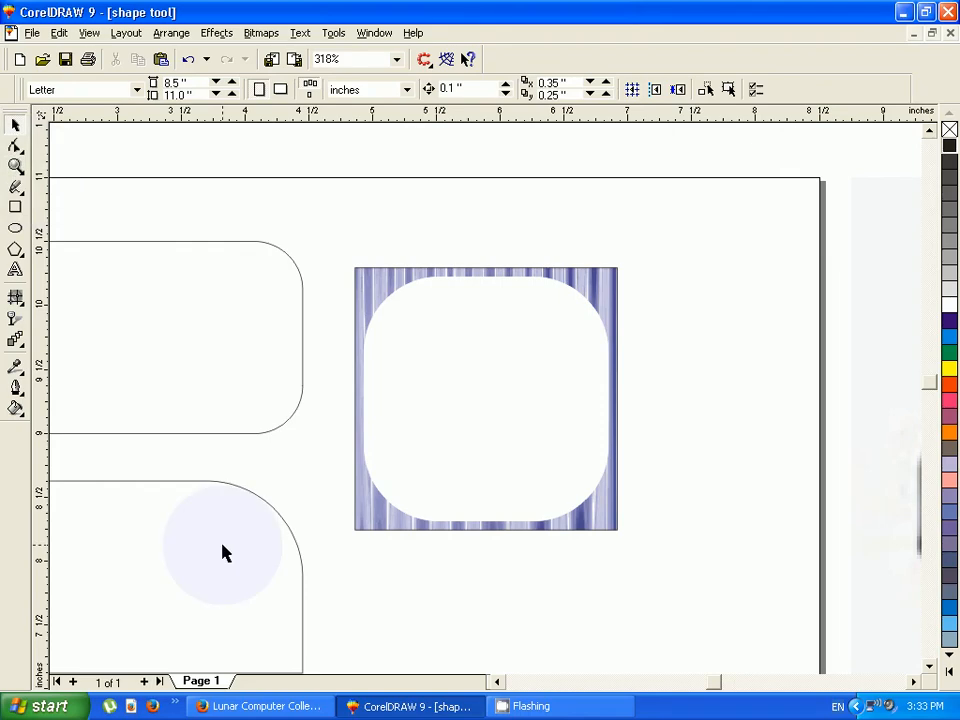
{"action": "left_click", "coordinate": [248, 707]}
{"action": "left_click", "coordinate": [440, 708]}
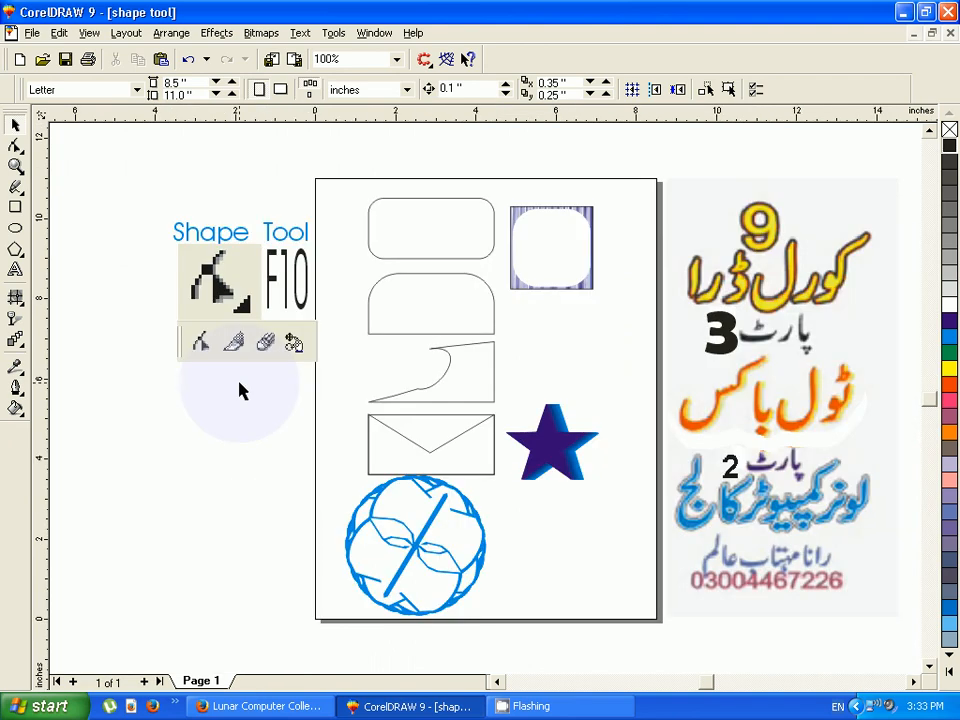
{"action": "left_click", "coordinate": [187, 347]}
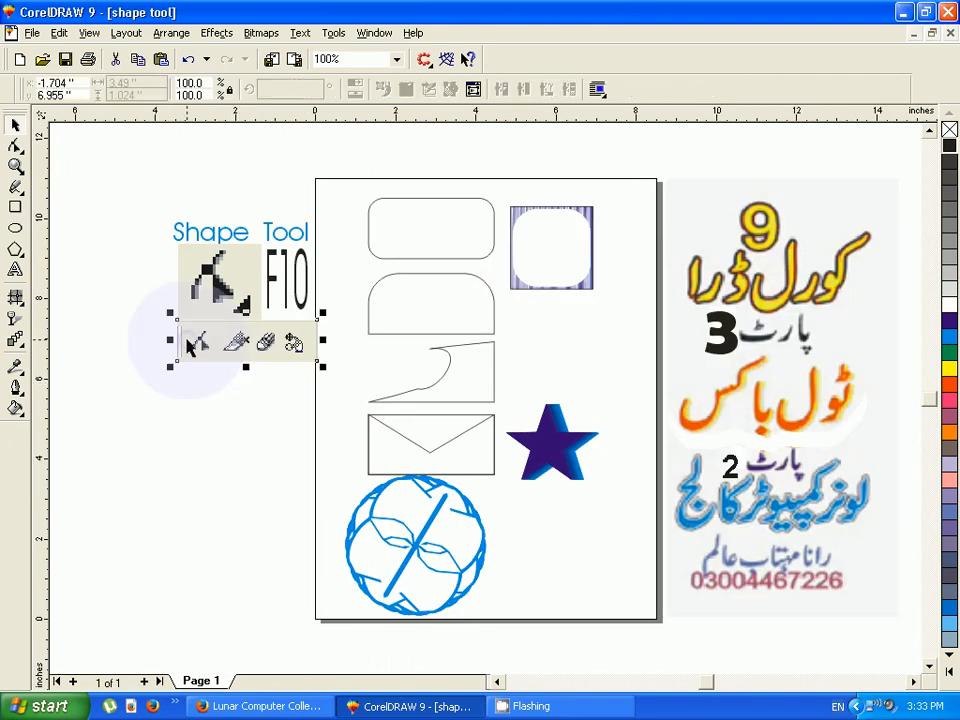
{"action": "key", "text": "shift+F2"}
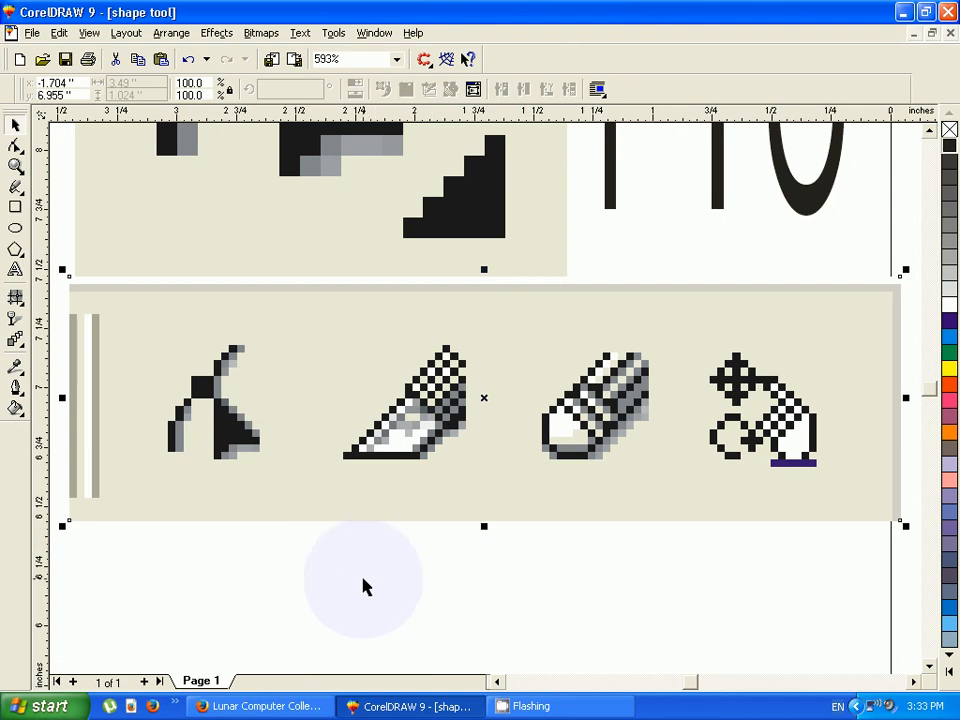
{"action": "key", "text": "shift+F4"}
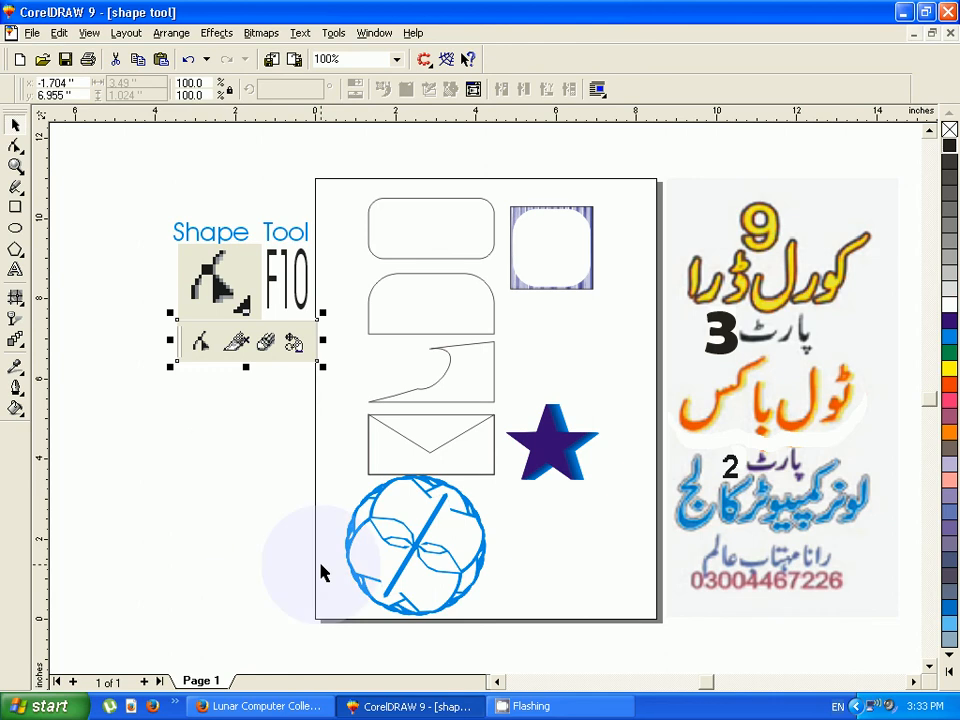
{"action": "left_click", "coordinate": [262, 706]}
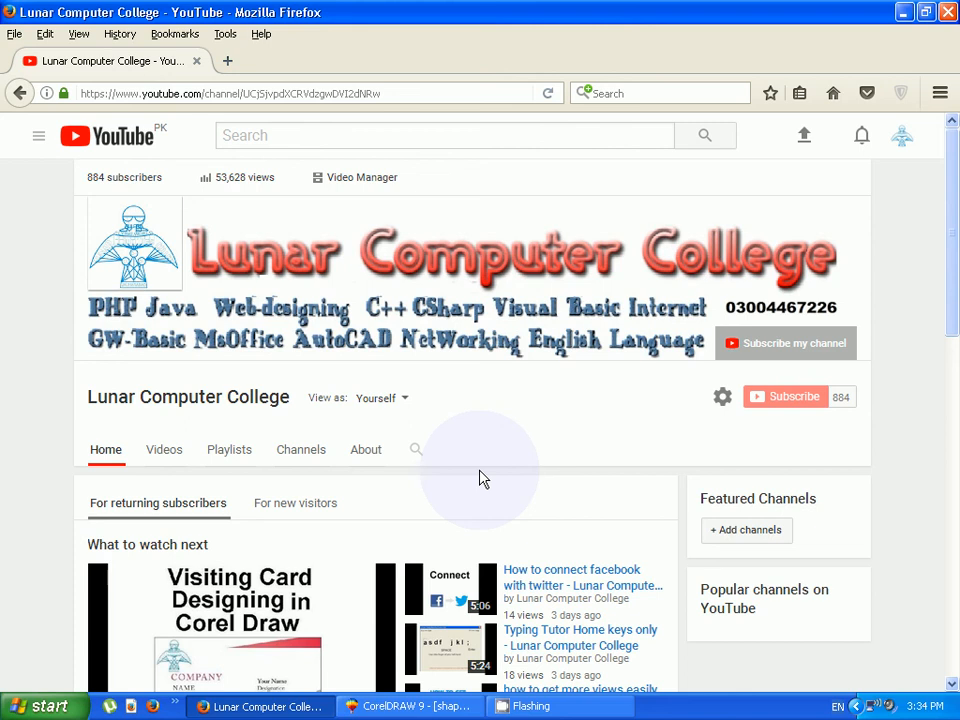
{"action": "left_click", "coordinate": [414, 708]}
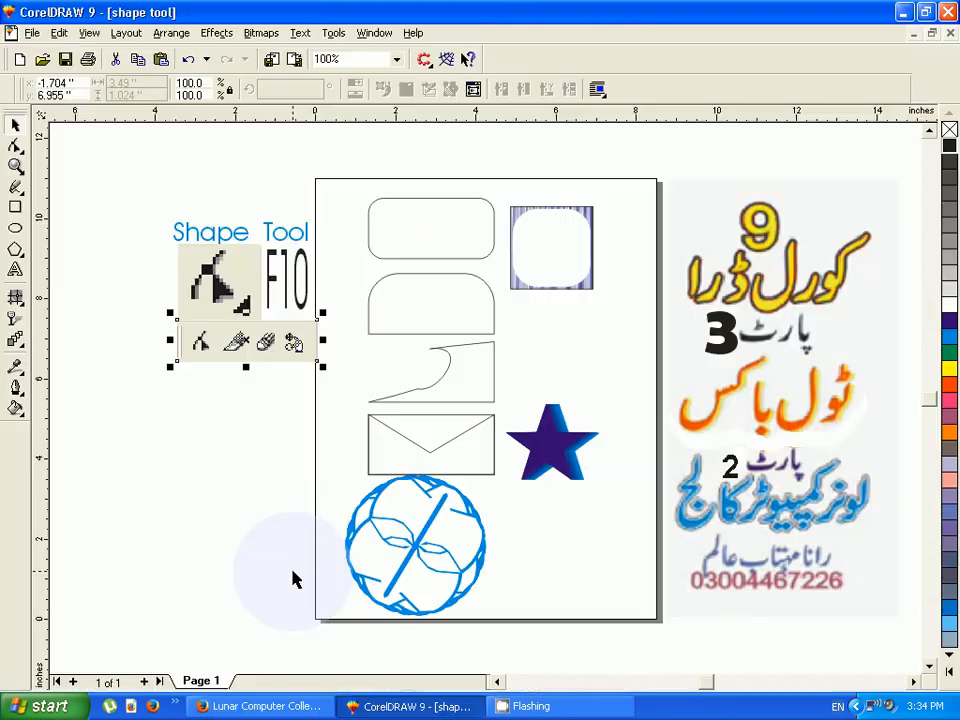